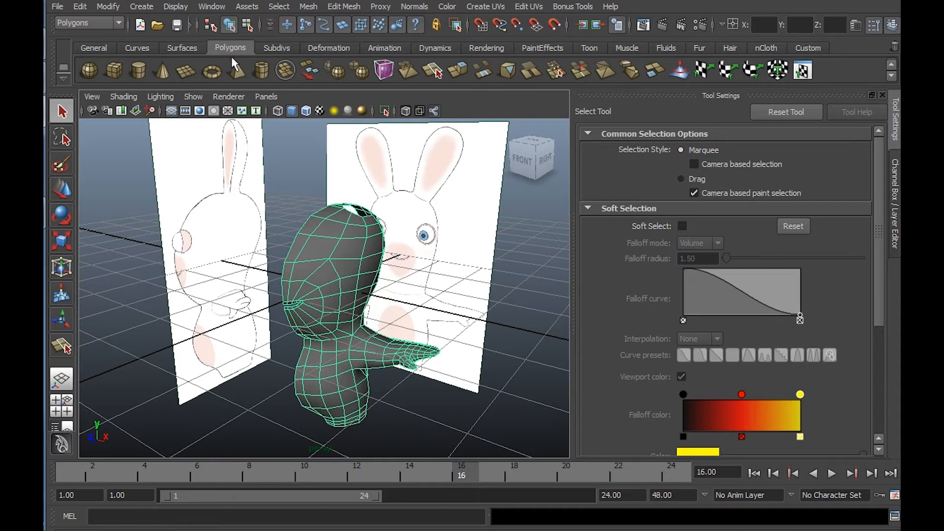
Create a freehand polygon cube beside the character and switch to the front view
{"action": "left_click", "coordinate": [115, 68]}
{"action": "left_click_drag", "start_coordinate": [439, 291], "coordinate": [445, 243]}
{"action": "key", "text": "space"}
{"action": "key", "text": "space"}
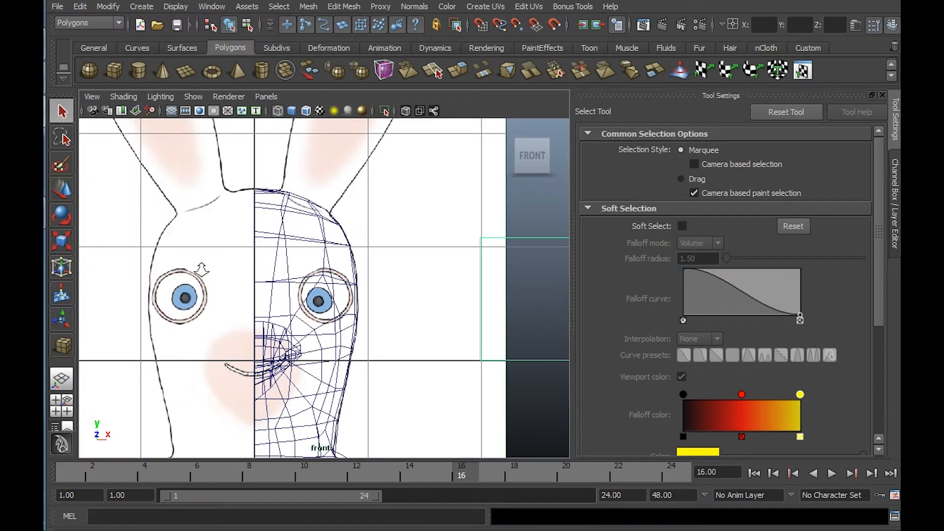
Move the cube over the drawn ear above the modelled half of the head in the front view
{"action": "scroll", "coordinate": [202, 269], "scroll_direction": "down", "scroll_amount": 2}
{"action": "middle_click_drag", "start_coordinate": [364, 275], "coordinate": [339, 323], "text": "alt"}
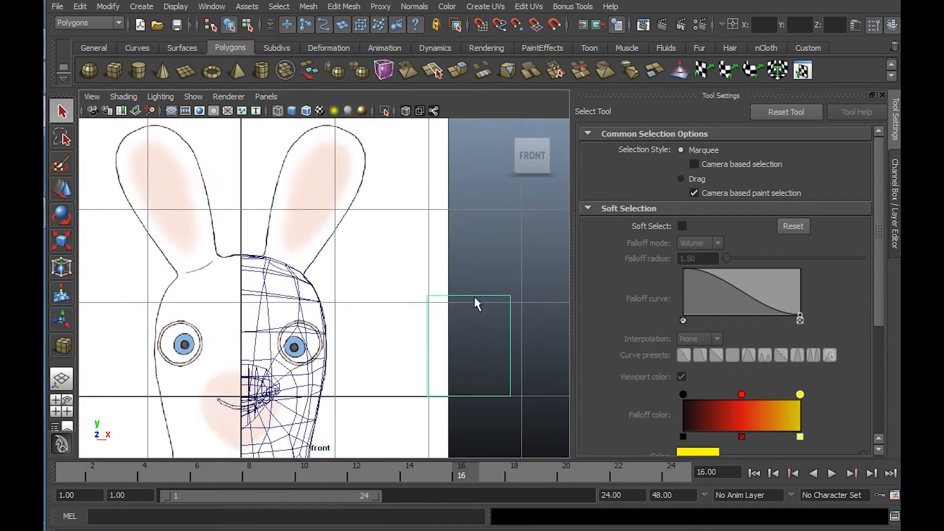
{"action": "right_click_drag", "start_coordinate": [477, 304], "coordinate": [522, 275]}
{"action": "key", "text": "w"}
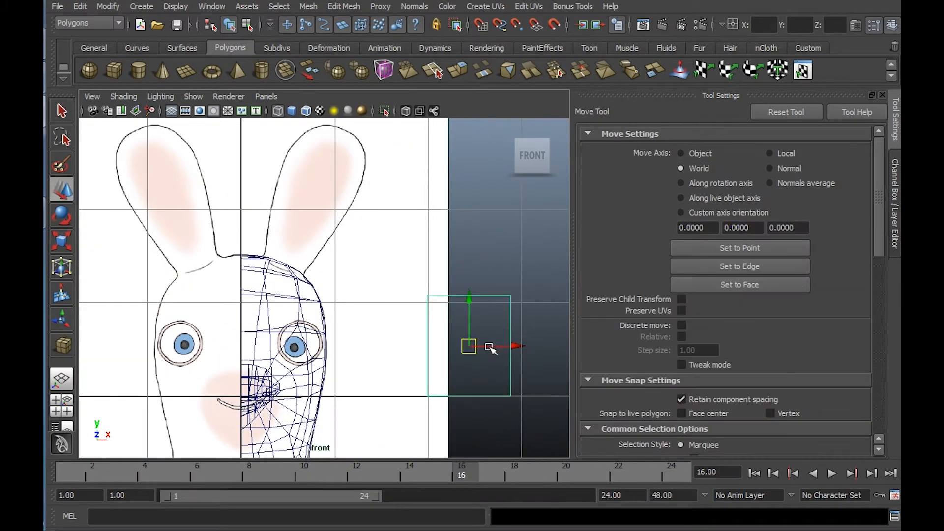
{"action": "left_click_drag", "start_coordinate": [468, 343], "coordinate": [313, 198]}
Move the cube's corner vertices in the front view to the tip and base of the drawn ear
{"action": "middle_click_drag", "start_coordinate": [348, 217], "coordinate": [405, 284], "text": "alt"}
{"action": "scroll", "coordinate": [426, 256], "scroll_direction": "up", "scroll_amount": 1}
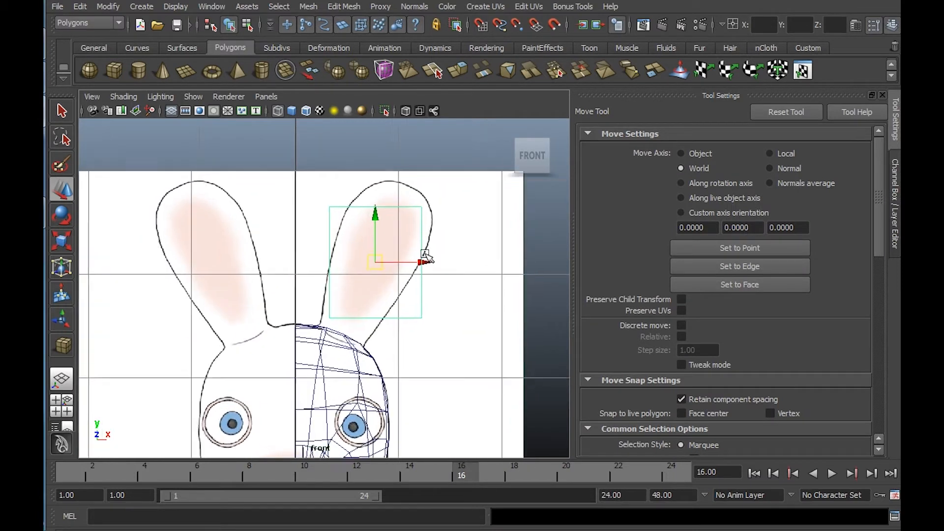
{"action": "scroll", "coordinate": [425, 255], "scroll_direction": "up", "scroll_amount": 1}
{"action": "right_click_drag", "start_coordinate": [437, 205], "coordinate": [387, 197]}
{"action": "left_click_drag", "start_coordinate": [461, 207], "coordinate": [433, 184]}
{"action": "left_click_drag", "start_coordinate": [318, 184], "coordinate": [408, 170]}
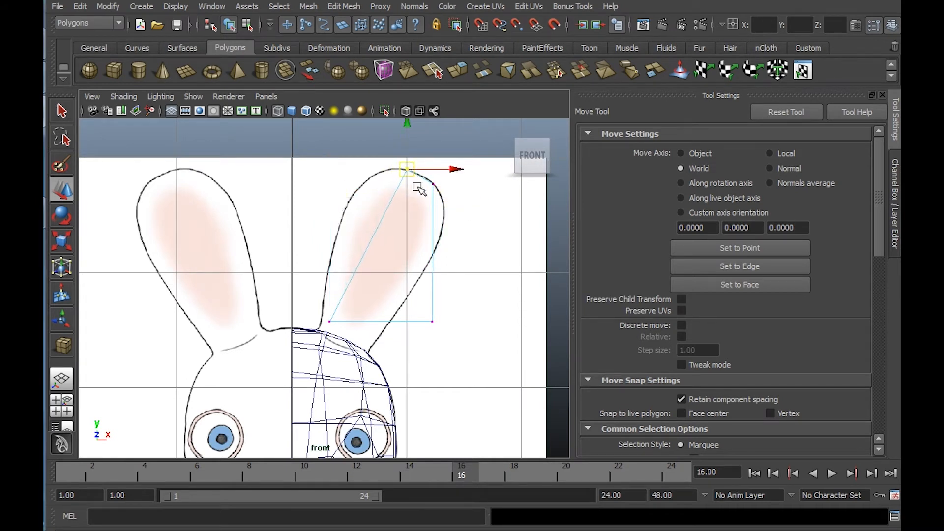
{"action": "left_click_drag", "start_coordinate": [487, 344], "coordinate": [370, 352]}
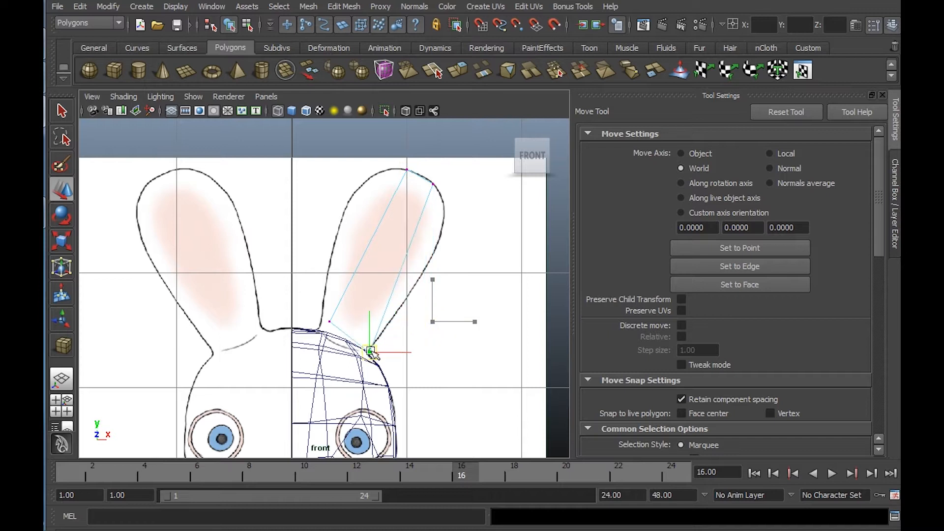
{"action": "left_click_drag", "start_coordinate": [310, 312], "coordinate": [320, 328]}
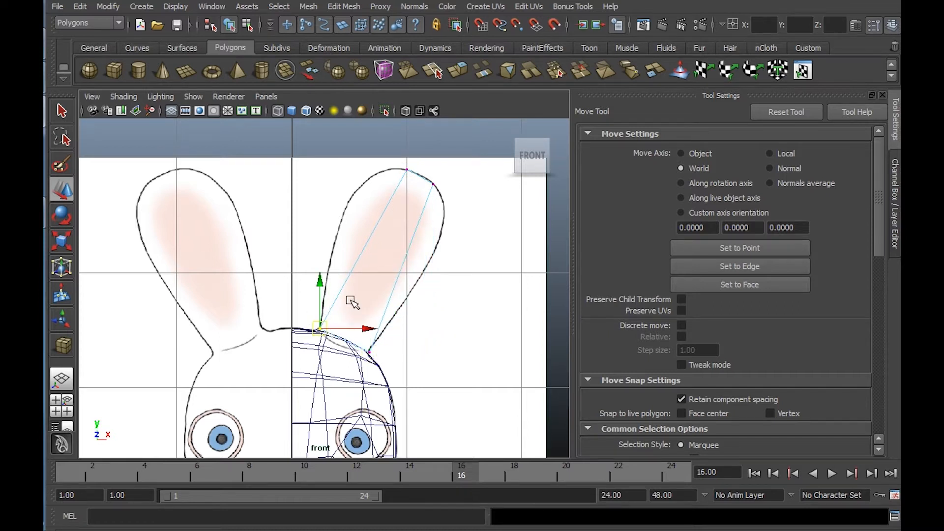
In the side view, shift the cube's vertices along the depth axis to match the ear's width at its tip and base
{"action": "key", "text": "space"}
{"action": "key", "text": "space"}
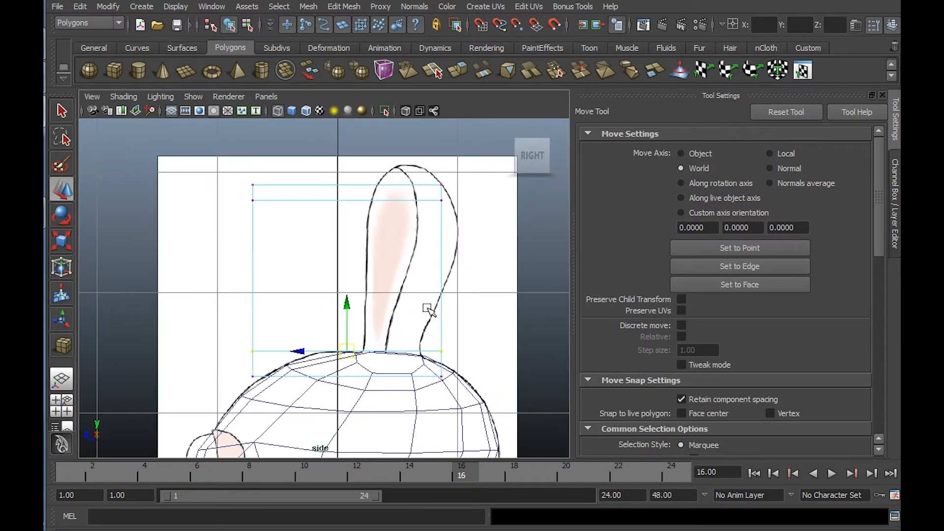
{"action": "left_click_drag", "start_coordinate": [426, 193], "coordinate": [404, 200]}
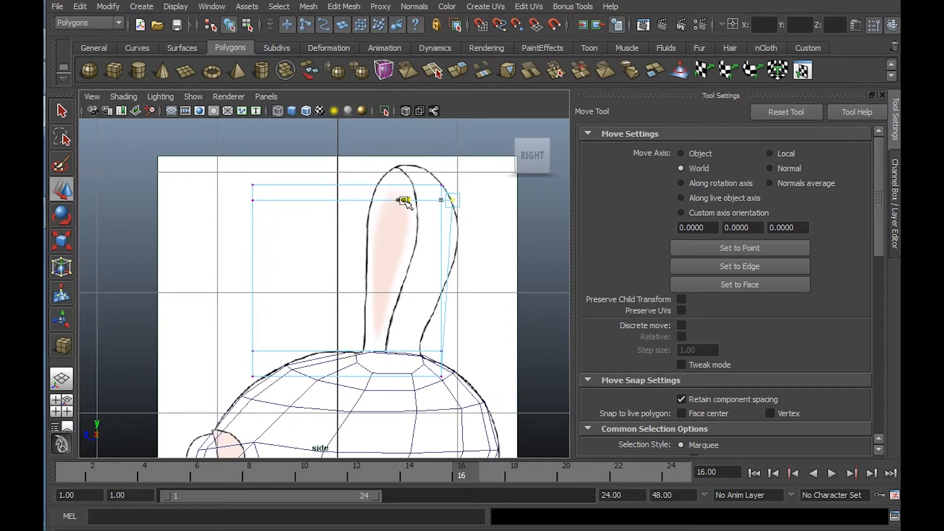
{"action": "left_click_drag", "start_coordinate": [481, 393], "coordinate": [373, 365]}
{"action": "left_click_drag", "start_coordinate": [231, 337], "coordinate": [293, 399]}
{"action": "left_click_drag", "start_coordinate": [227, 365], "coordinate": [316, 364]}
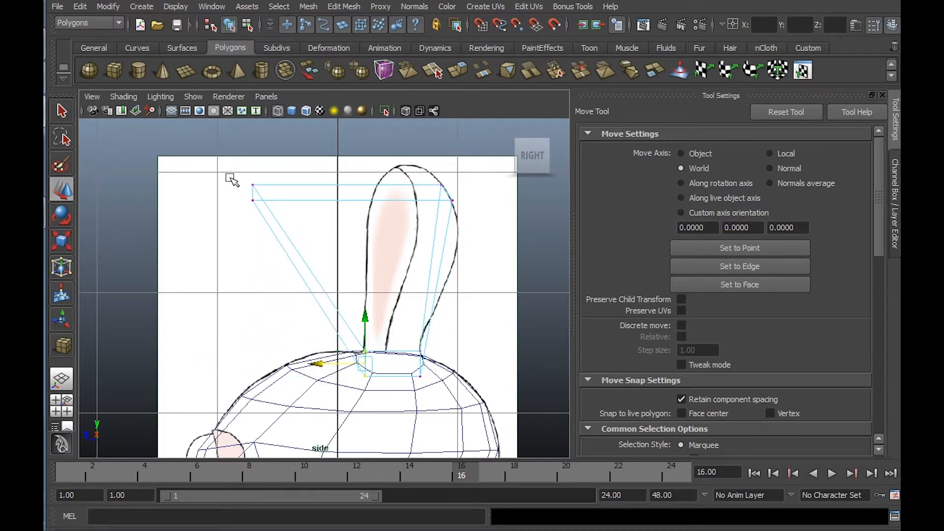
{"action": "left_click_drag", "start_coordinate": [227, 175], "coordinate": [286, 217]}
{"action": "left_click_drag", "start_coordinate": [205, 191], "coordinate": [324, 204]}
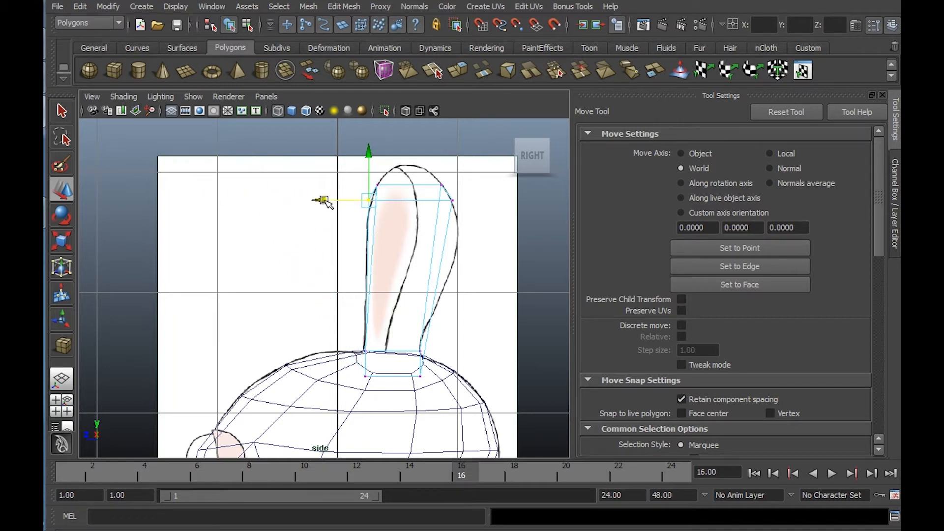
Insert three edge loops across the length of the ear block in the front view using the Insert Edge Loop Tool
{"action": "key", "text": "space"}
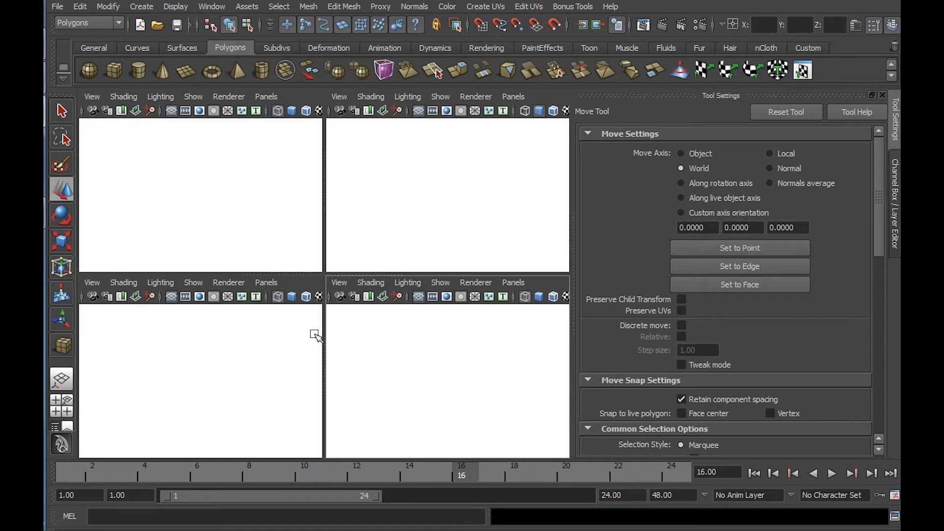
{"action": "key", "text": "space"}
{"action": "right_click_drag", "start_coordinate": [351, 282], "coordinate": [332, 276], "text": "alt"}
{"action": "middle_click_drag", "start_coordinate": [353, 282], "coordinate": [326, 272], "text": "alt"}
{"action": "key", "text": "space"}
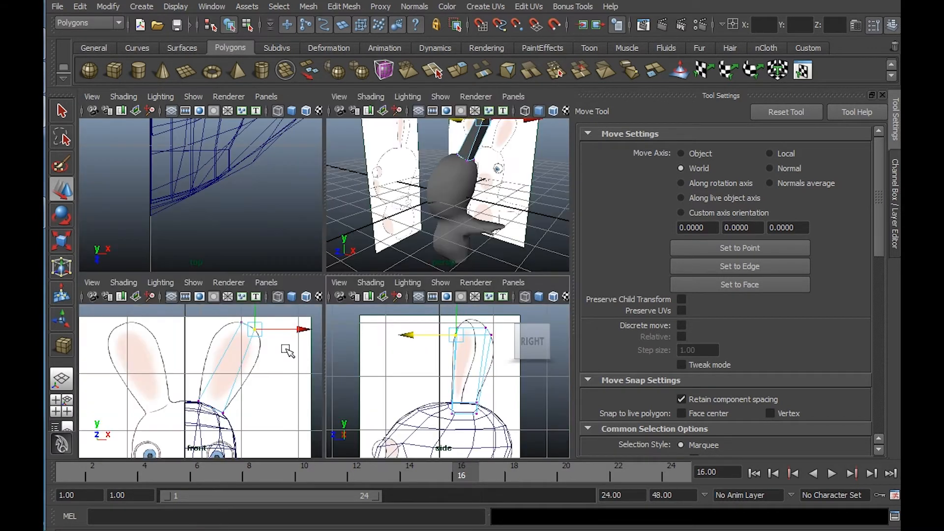
{"action": "key", "text": "space"}
{"action": "right_click_drag", "start_coordinate": [350, 308], "coordinate": [370, 194], "text": "alt"}
{"action": "middle_click_drag", "start_coordinate": [371, 194], "coordinate": [363, 232], "text": "alt"}
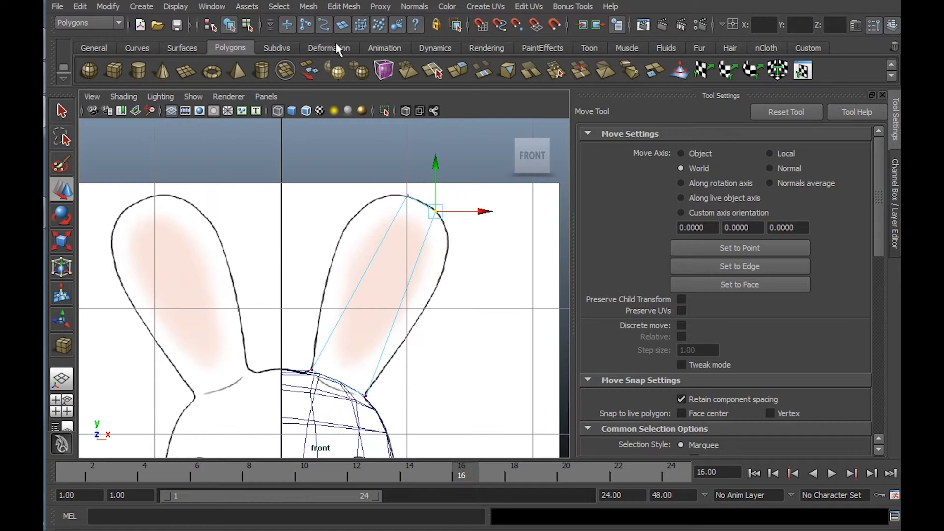
{"action": "left_click", "coordinate": [345, 7]}
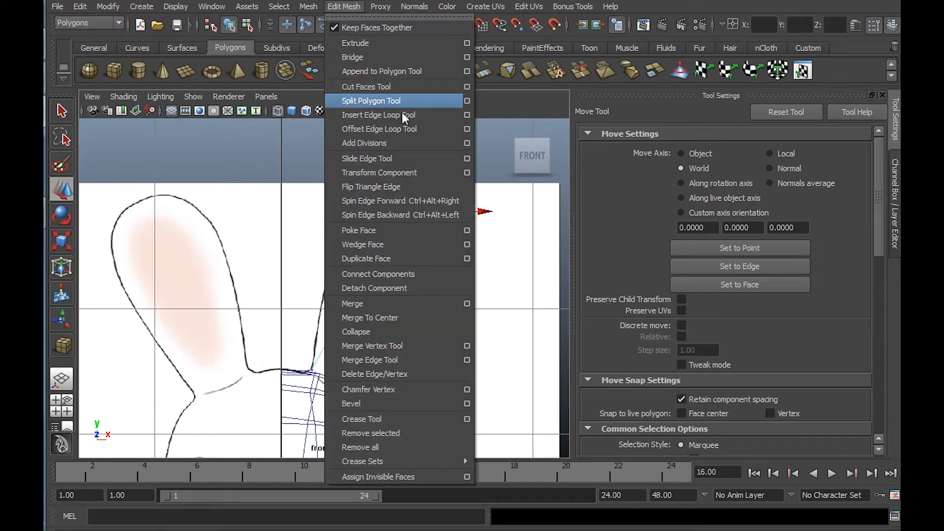
{"action": "left_click", "coordinate": [379, 115]}
{"action": "left_click_drag", "start_coordinate": [421, 261], "coordinate": [422, 254]}
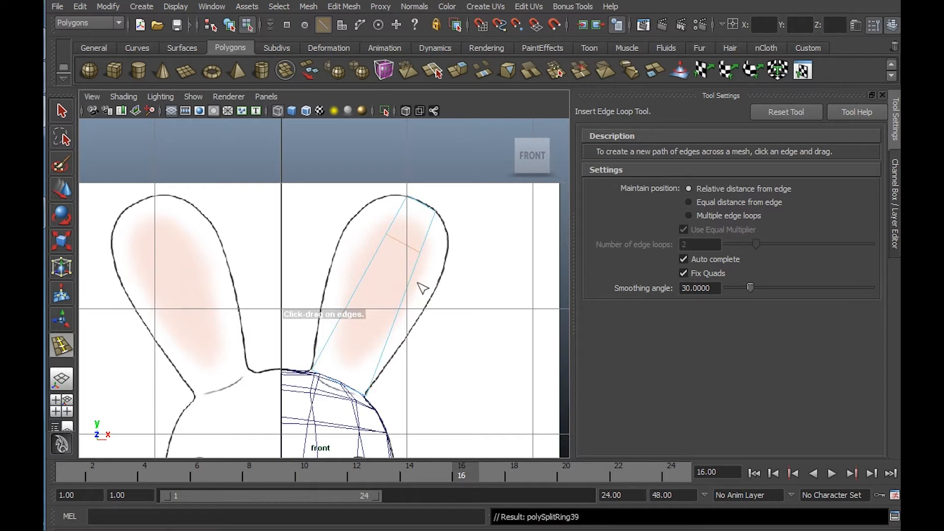
{"action": "left_click_drag", "start_coordinate": [411, 289], "coordinate": [405, 297]}
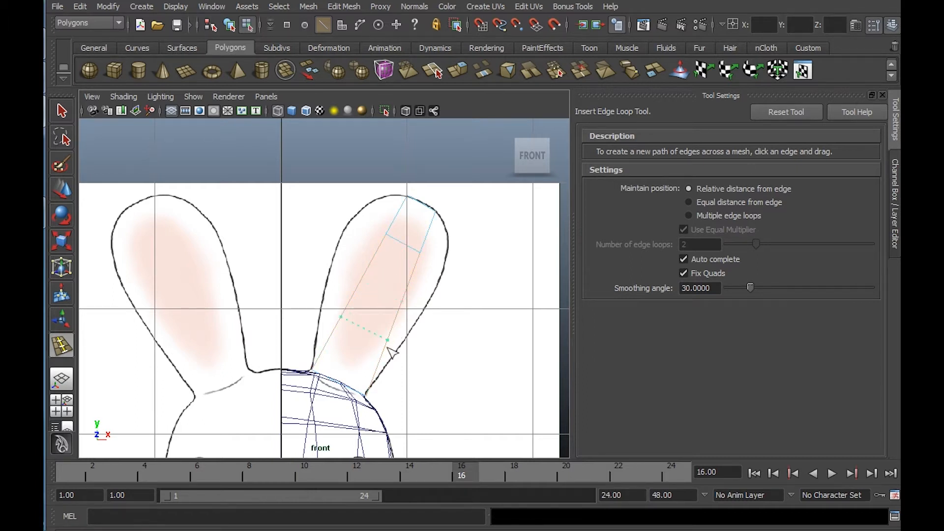
{"action": "left_click_drag", "start_coordinate": [386, 362], "coordinate": [393, 353]}
{"action": "left_click_drag", "start_coordinate": [399, 304], "coordinate": [403, 299]}
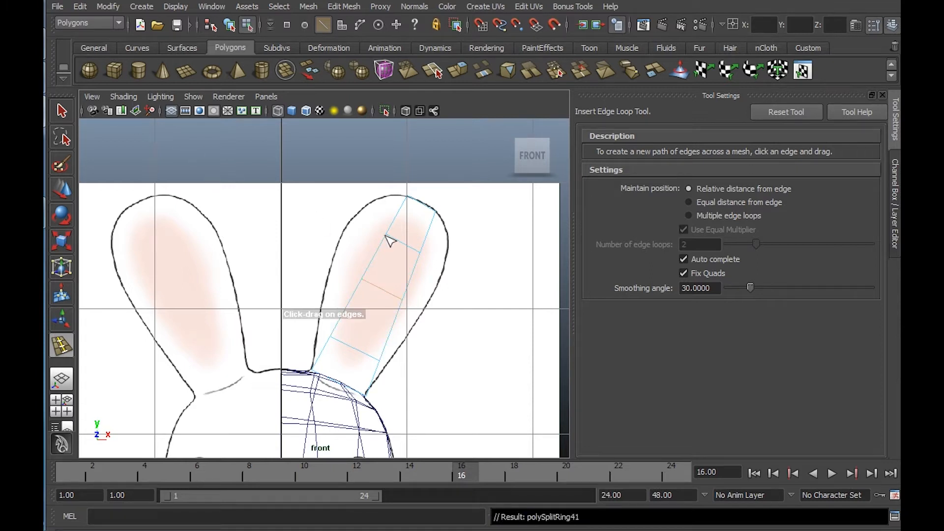
{"action": "key", "text": "q"}
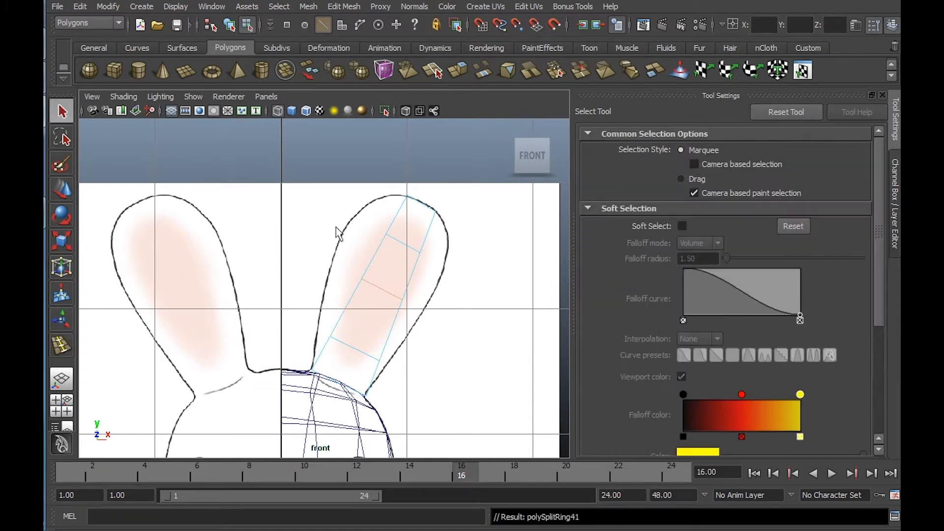
Scale up the upper and middle edge loops of the ear to the width of the drawn ear
{"action": "left_click", "coordinate": [409, 248]}
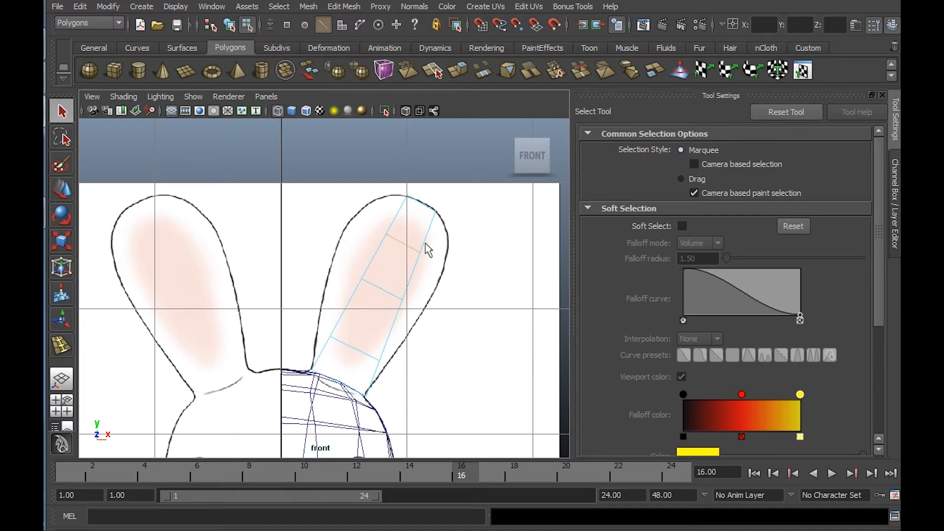
{"action": "key", "text": "r"}
{"action": "left_click_drag", "start_coordinate": [404, 245], "coordinate": [480, 241]}
{"action": "left_click", "coordinate": [391, 291]}
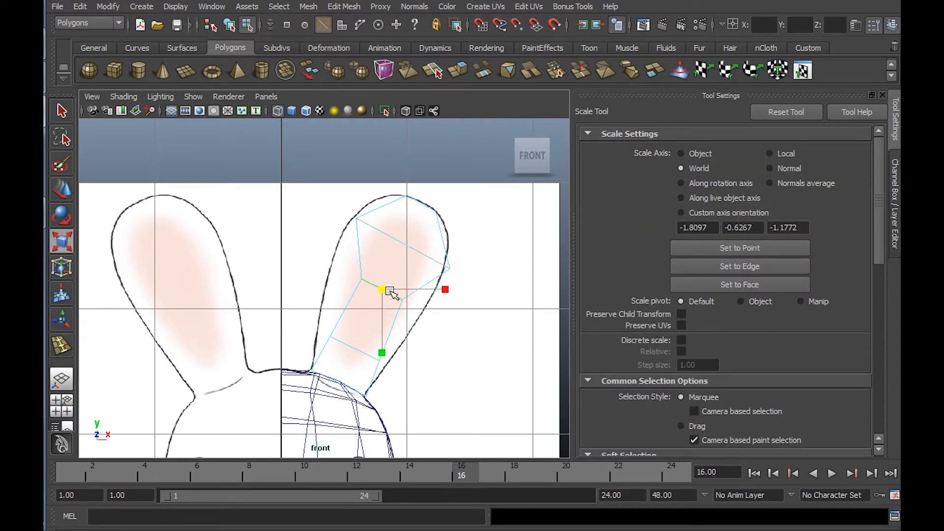
{"action": "left_click_drag", "start_coordinate": [381, 291], "coordinate": [444, 284]}
Move the outer vertices of the three loops and the lowest loop's inner vertices onto the ear outline in the front view
{"action": "right_click_drag", "start_coordinate": [450, 264], "coordinate": [395, 264]}
{"action": "left_click_drag", "start_coordinate": [422, 248], "coordinate": [444, 267]}
{"action": "key", "text": "w"}
{"action": "mouse_move", "coordinate": [427, 298]}
{"action": "left_mouse_down"}
{"action": "mouse_move", "coordinate": [446, 334]}
{"action": "mouse_move", "coordinate": [426, 313]}
{"action": "left_mouse_up"}
{"action": "left_click_drag", "start_coordinate": [369, 343], "coordinate": [389, 366]}
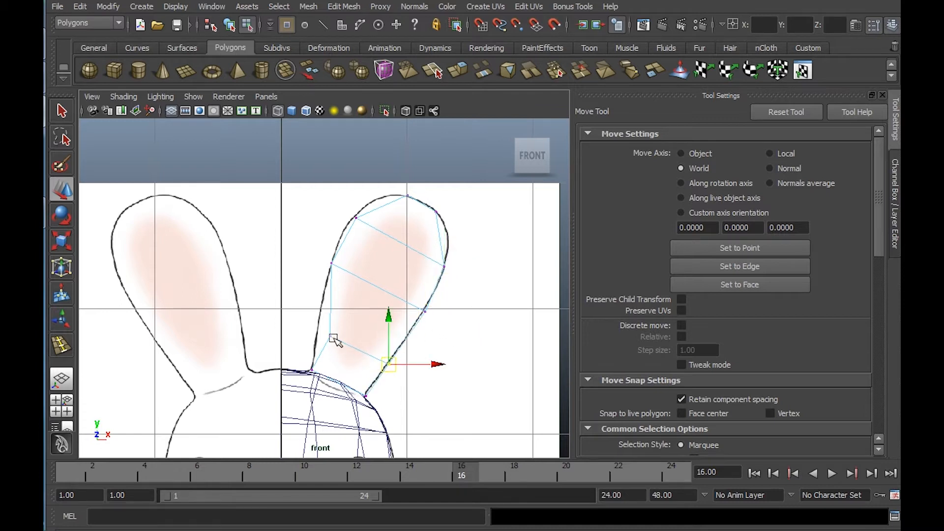
{"action": "left_click_drag", "start_coordinate": [314, 323], "coordinate": [335, 336]}
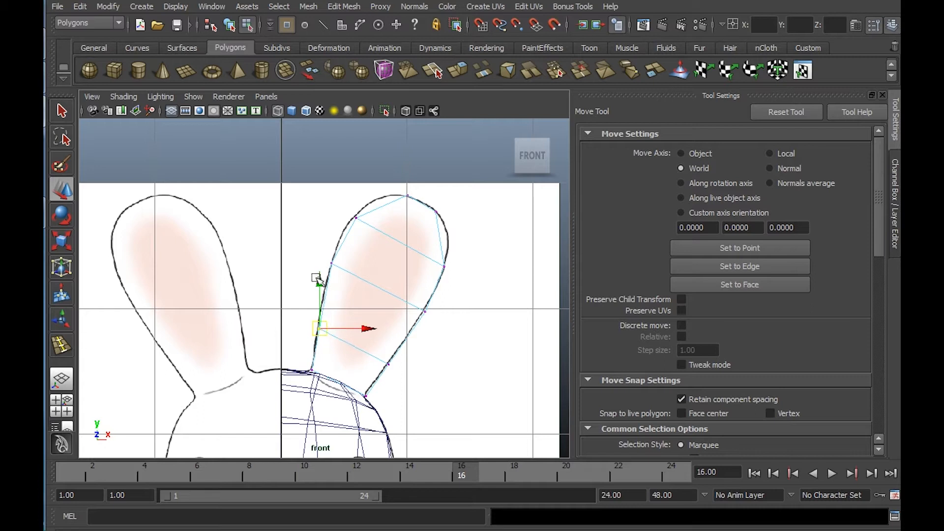
Lower the middle loop slightly and refit the middle and upper loop vertices to the ear outline
{"action": "left_click_drag", "start_coordinate": [304, 246], "coordinate": [434, 329]}
{"action": "left_click_drag", "start_coordinate": [381, 290], "coordinate": [374, 302]}
{"action": "left_click_drag", "start_coordinate": [431, 343], "coordinate": [414, 324]}
{"action": "mouse_move", "coordinate": [318, 266]}
{"action": "left_mouse_down"}
{"action": "mouse_move", "coordinate": [337, 287]}
{"action": "mouse_move", "coordinate": [328, 279]}
{"action": "left_mouse_up"}
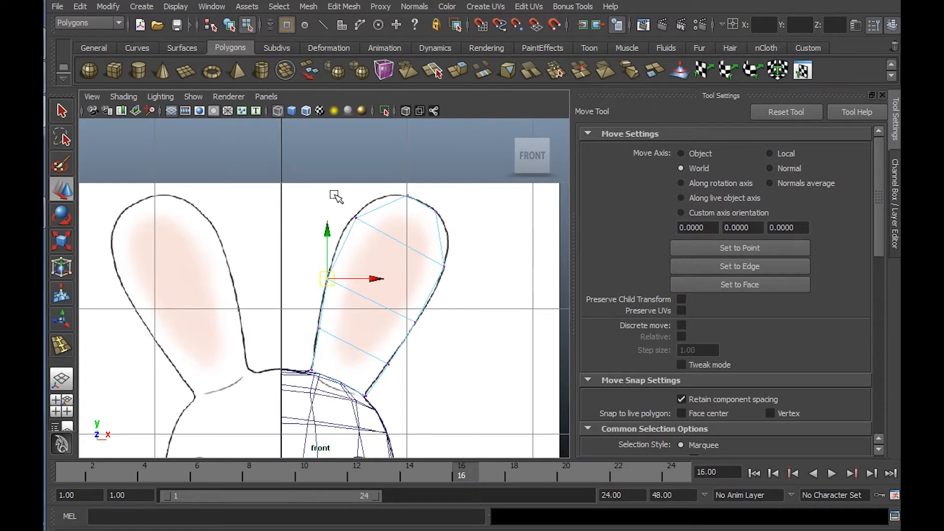
{"action": "left_click_drag", "start_coordinate": [334, 194], "coordinate": [347, 227]}
{"action": "left_click_drag", "start_coordinate": [428, 259], "coordinate": [441, 279]}
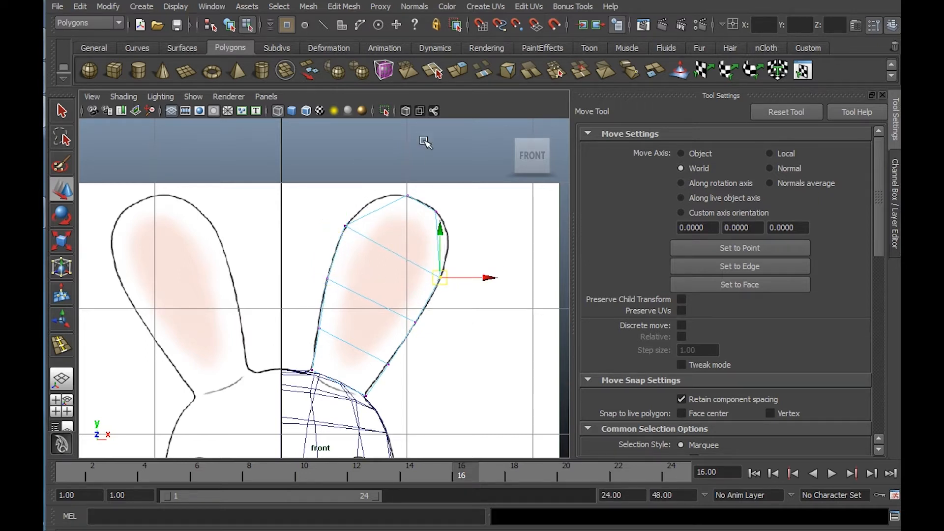
Insert an edge loop near the ear's tip and scale it out to the rounded outline
{"action": "left_click", "coordinate": [360, 10]}
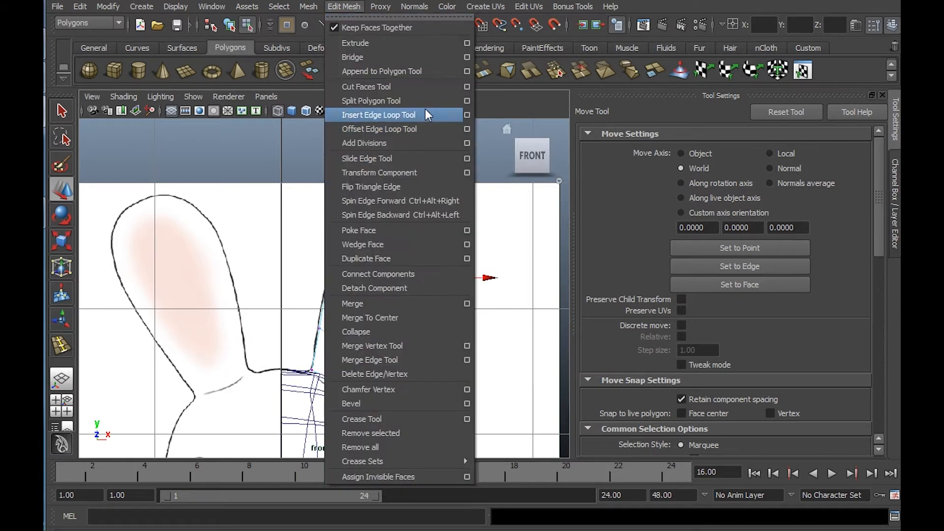
{"action": "left_click", "coordinate": [423, 112]}
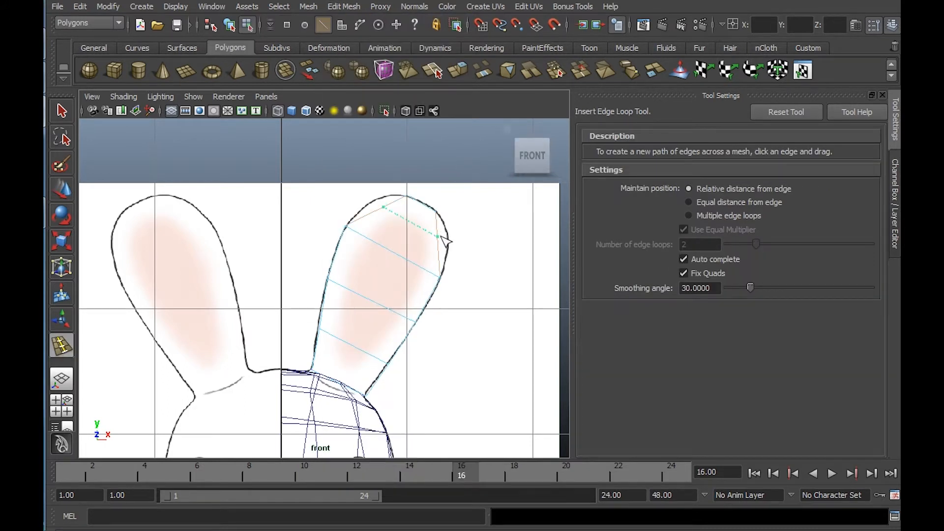
{"action": "left_click", "coordinate": [440, 238]}
{"action": "key", "text": "r"}
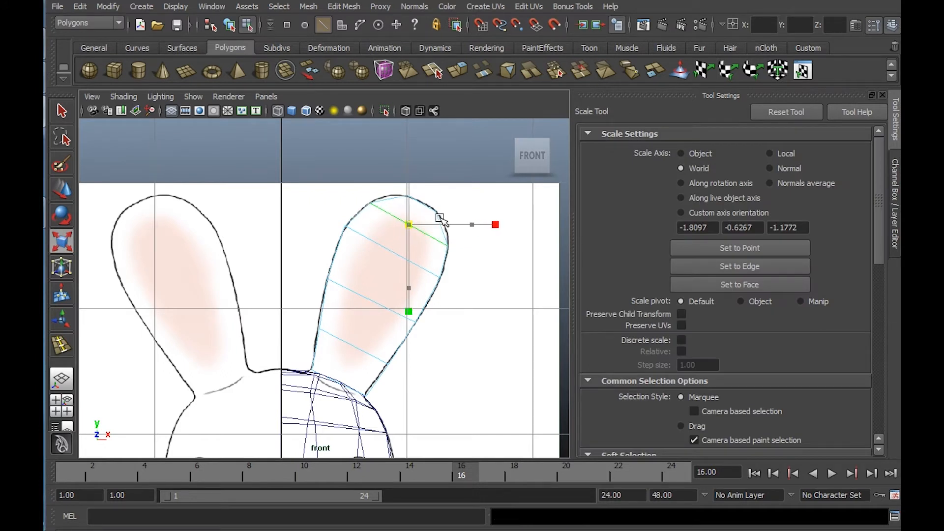
In the side view, pull the back vertices of the ear's top two loops in to the drawn back outline
{"action": "key", "text": "space"}
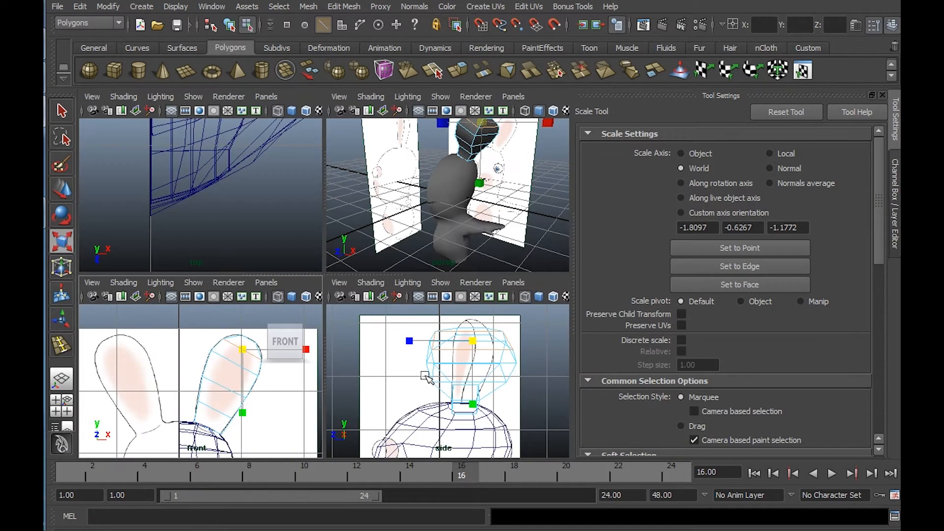
{"action": "key", "text": "space"}
{"action": "key", "text": "f"}
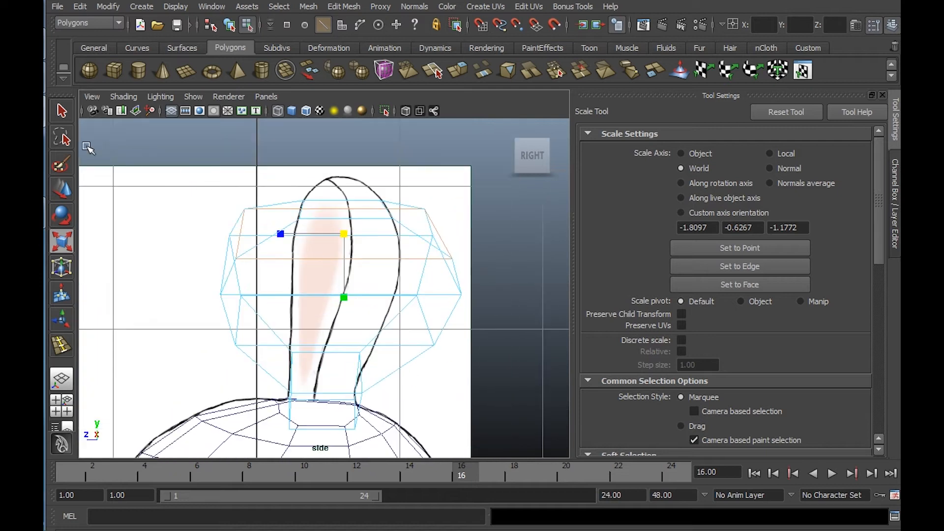
{"action": "key", "text": "q"}
{"action": "right_click_drag", "start_coordinate": [430, 213], "coordinate": [372, 207]}
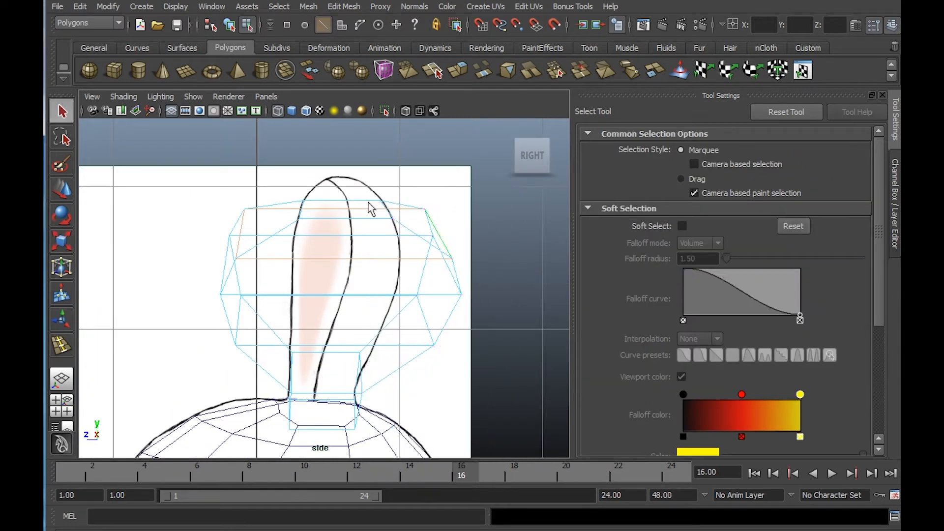
{"action": "key", "text": "w"}
{"action": "left_click_drag", "start_coordinate": [375, 210], "coordinate": [339, 210]}
{"action": "left_click_drag", "start_coordinate": [421, 258], "coordinate": [356, 262]}
{"action": "left_click", "coordinate": [452, 258]}
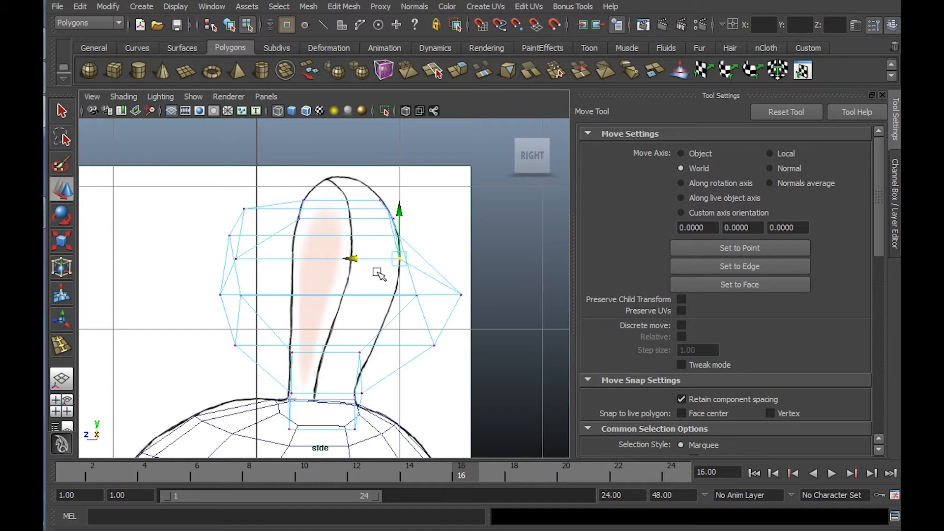
Pull the back vertices of the middle and lower loops and the ear's base in to the side-view outline
{"action": "left_click_drag", "start_coordinate": [434, 281], "coordinate": [355, 302]}
{"action": "left_click_drag", "start_coordinate": [432, 310], "coordinate": [354, 299]}
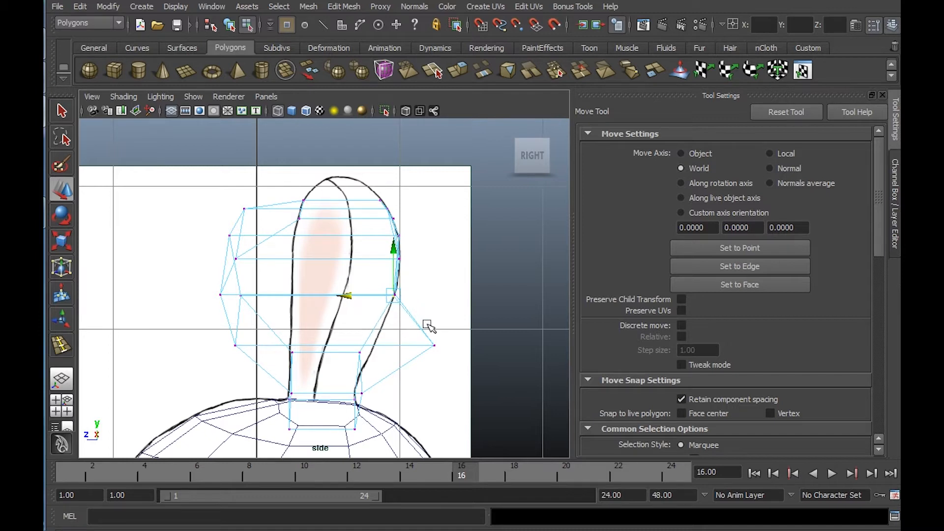
{"action": "left_click_drag", "start_coordinate": [401, 331], "coordinate": [331, 352]}
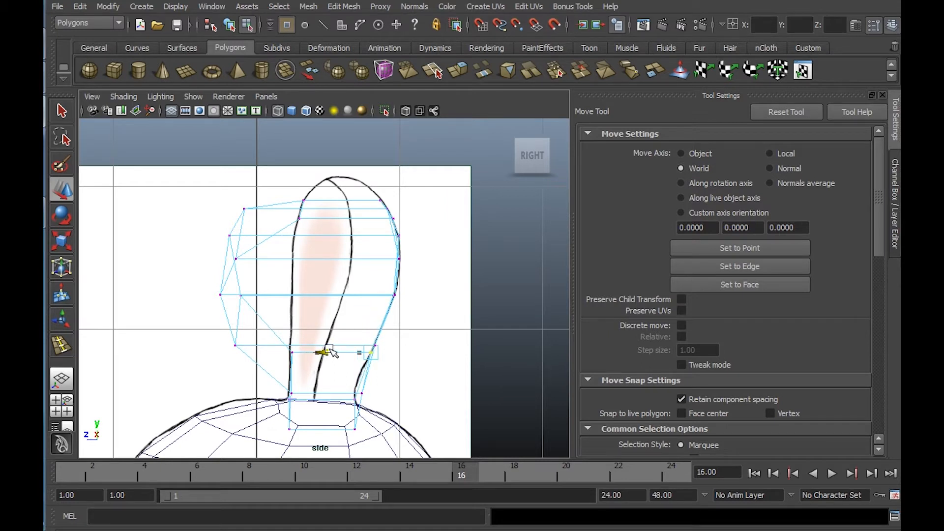
{"action": "left_click_drag", "start_coordinate": [385, 399], "coordinate": [312, 392]}
In the side view, pull the front vertices of the ear's upper, middle and lower loops back to the drawn front outline
{"action": "left_click_drag", "start_coordinate": [227, 192], "coordinate": [260, 222]}
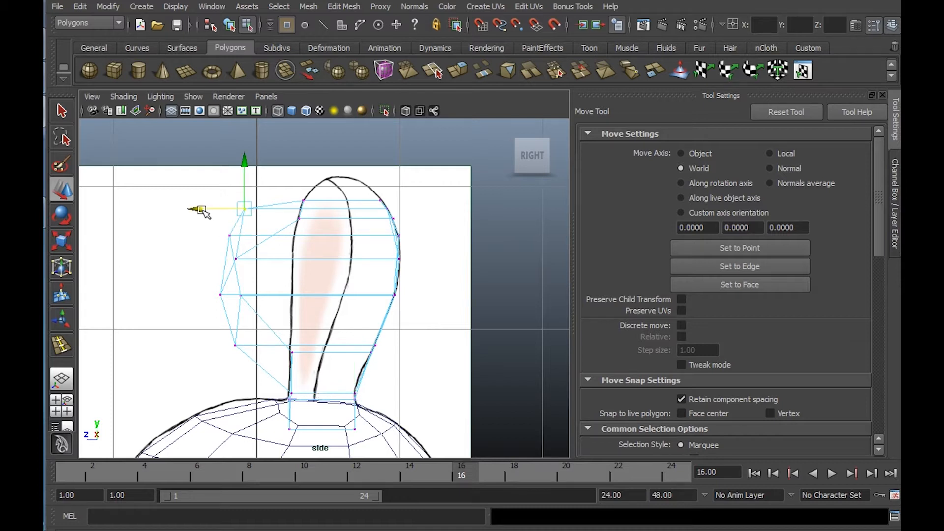
{"action": "left_click_drag", "start_coordinate": [203, 211], "coordinate": [242, 247]}
{"action": "left_click_drag", "start_coordinate": [187, 235], "coordinate": [249, 243]}
{"action": "left_click", "coordinate": [235, 258]}
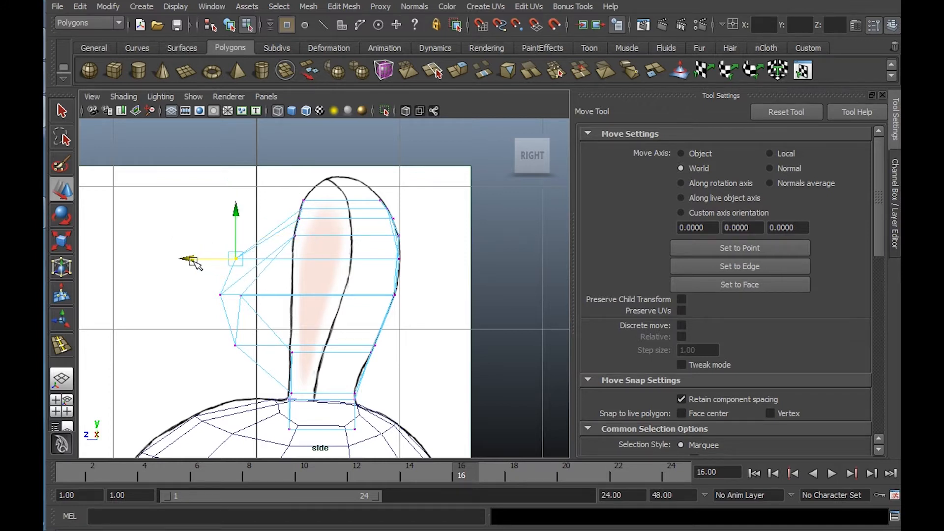
{"action": "left_click_drag", "start_coordinate": [195, 263], "coordinate": [248, 271]}
{"action": "left_click_drag", "start_coordinate": [221, 304], "coordinate": [245, 298]}
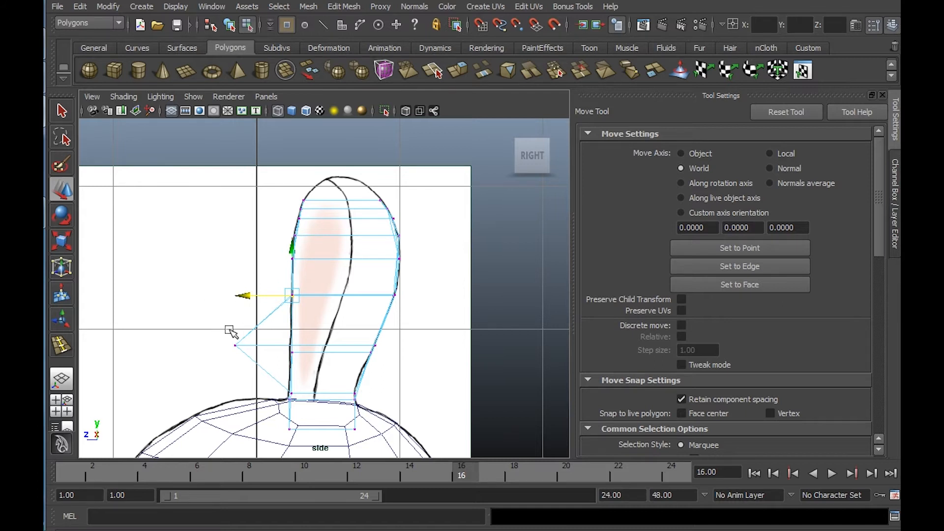
{"action": "left_click_drag", "start_coordinate": [227, 328], "coordinate": [243, 364]}
{"action": "left_click_drag", "start_coordinate": [194, 347], "coordinate": [243, 343]}
Select the ear's outer front column of vertices in perspective and move it back in the side view towards the drawn inner curve
{"action": "key", "text": "space"}
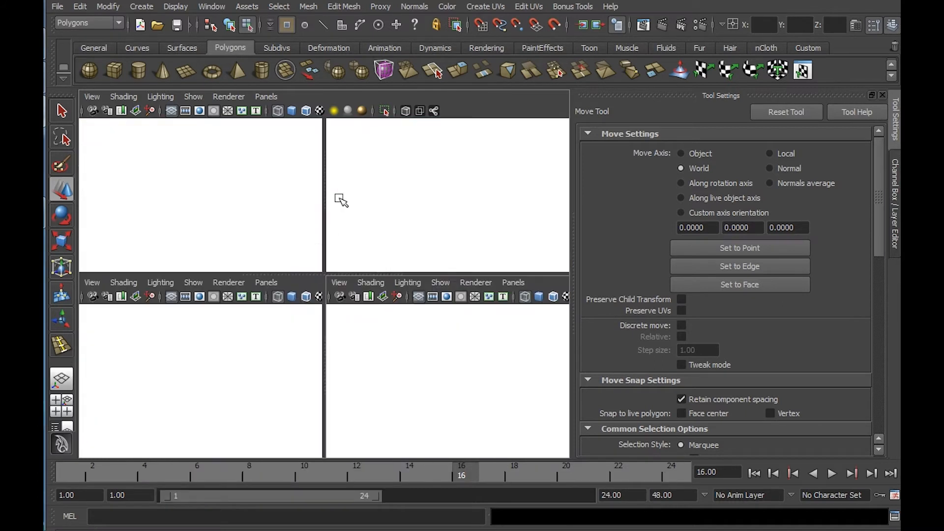
{"action": "key", "text": "space"}
{"action": "left_click_drag", "start_coordinate": [469, 238], "coordinate": [372, 236], "text": "alt"}
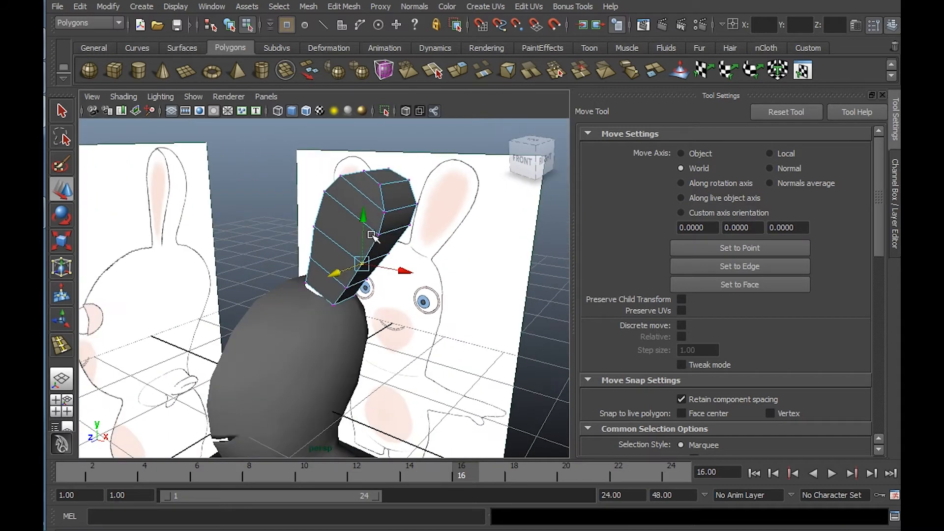
{"action": "left_click", "coordinate": [380, 183]}
{"action": "right_click_drag", "start_coordinate": [263, 238], "coordinate": [364, 295], "text": "alt"}
{"action": "left_click", "coordinate": [339, 318], "text": "shift"}
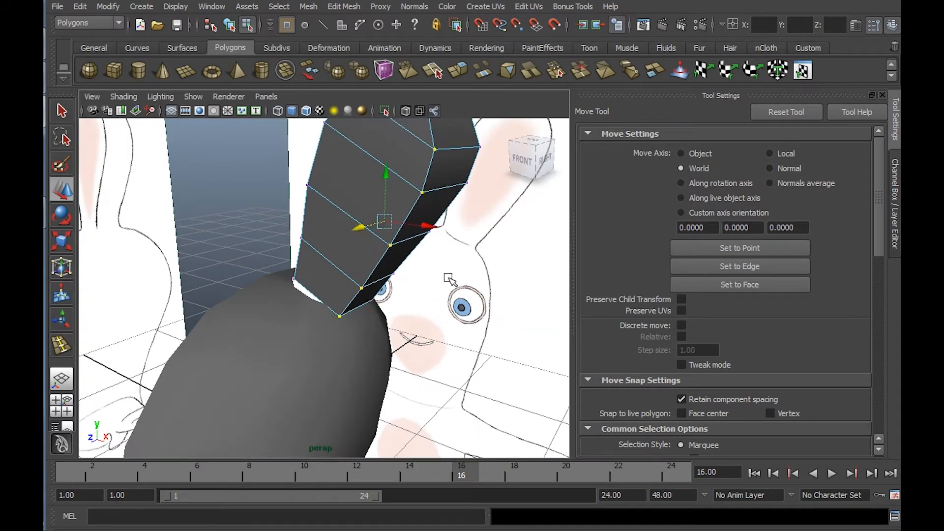
{"action": "key", "text": "space"}
{"action": "key", "text": "space"}
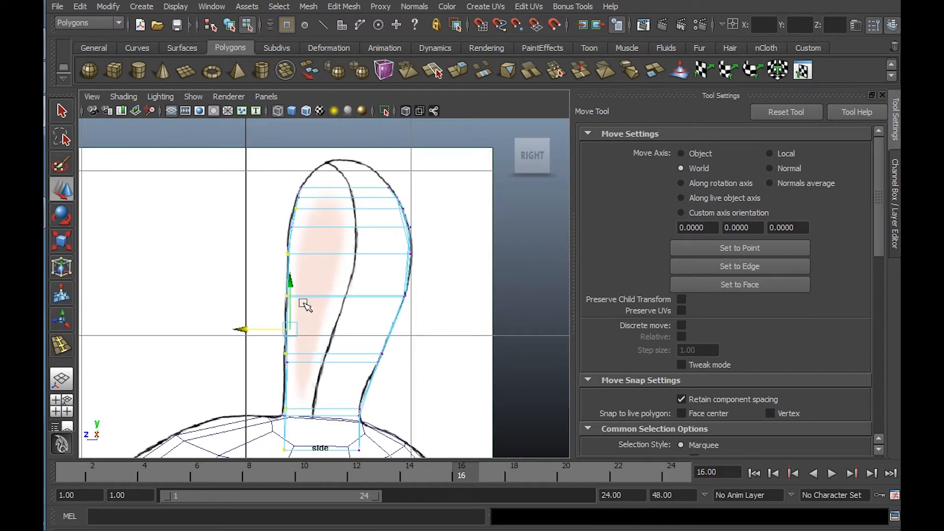
{"action": "left_click_drag", "start_coordinate": [240, 329], "coordinate": [266, 329]}
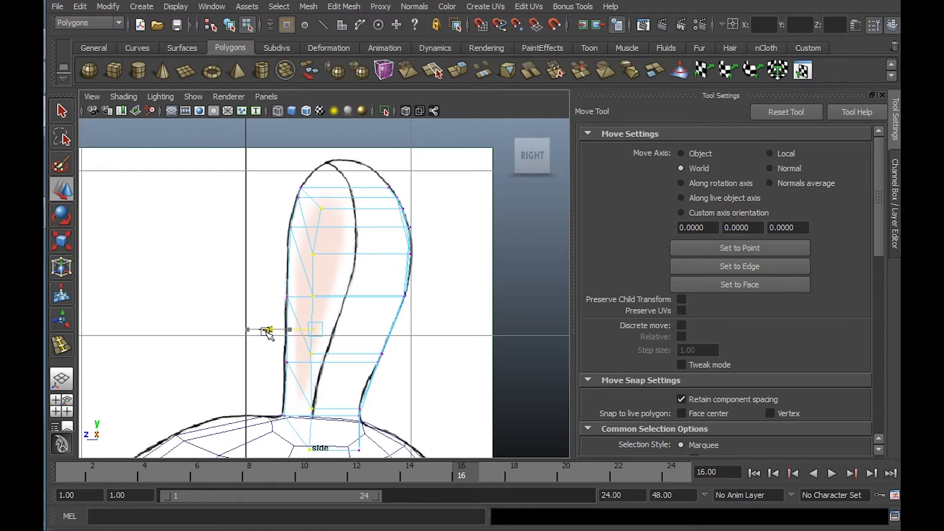
Fit the lower, middle and upper vertices of that front column individually to the drawn inner curve of the ear
{"action": "left_click_drag", "start_coordinate": [319, 360], "coordinate": [273, 353]}
{"action": "left_click_drag", "start_coordinate": [331, 298], "coordinate": [305, 294]}
{"action": "left_click_drag", "start_coordinate": [306, 245], "coordinate": [304, 244]}
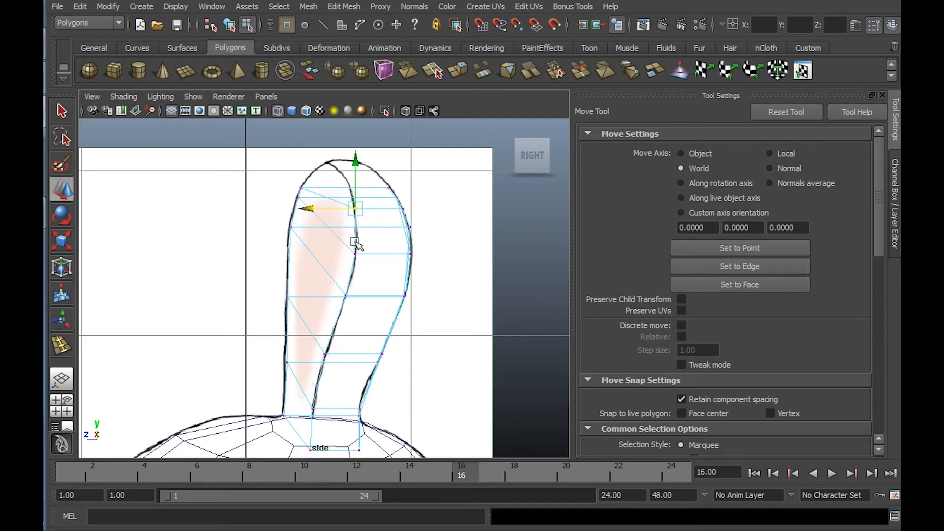
Select the ear's outer base vertices in perspective and overlay the wireframe on the shaded models around the head opening
{"action": "key", "text": "space"}
{"action": "key", "text": "space"}
{"action": "left_click_drag", "start_coordinate": [382, 192], "coordinate": [348, 247], "text": "alt"}
{"action": "right_click_drag", "start_coordinate": [351, 243], "coordinate": [295, 247]}
{"action": "left_click_drag", "start_coordinate": [281, 263], "coordinate": [348, 291]}
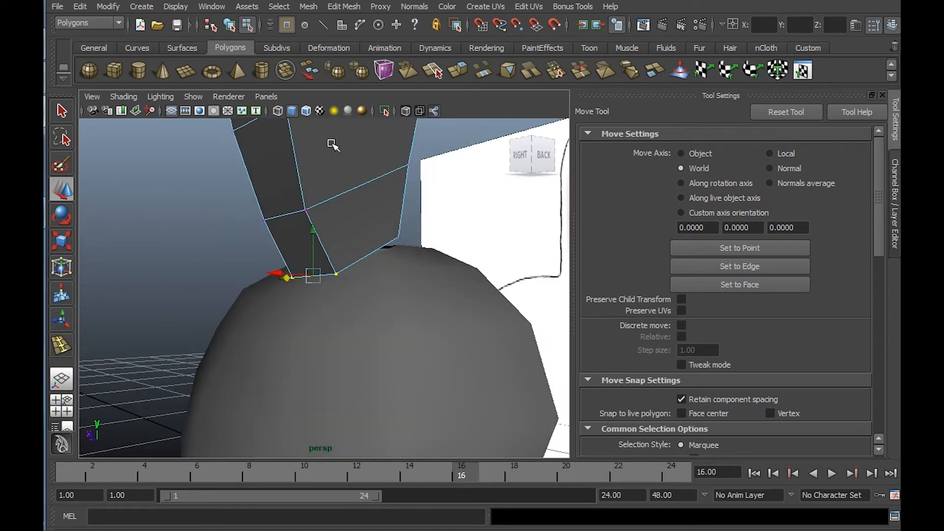
{"action": "left_click", "coordinate": [307, 112]}
{"action": "mouse_move", "coordinate": [360, 164]}
{"action": "left_mouse_down", "text": "alt"}
{"action": "mouse_move", "coordinate": [331, 219]}
{"action": "mouse_move", "coordinate": [371, 252]}
{"action": "mouse_move", "coordinate": [406, 244]}
{"action": "mouse_move", "coordinate": [340, 298]}
{"action": "left_mouse_up", "text": "alt"}
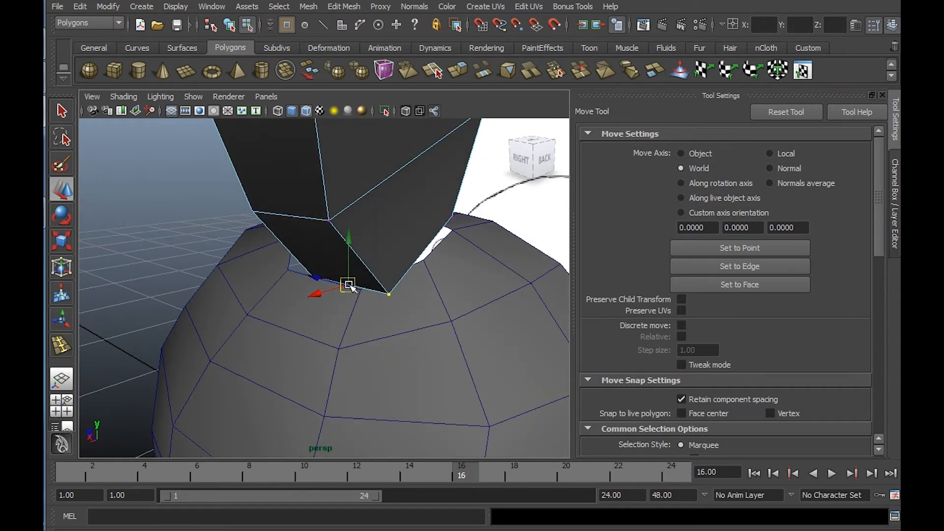
{"action": "left_click_drag", "start_coordinate": [349, 286], "coordinate": [219, 325], "text": "alt"}
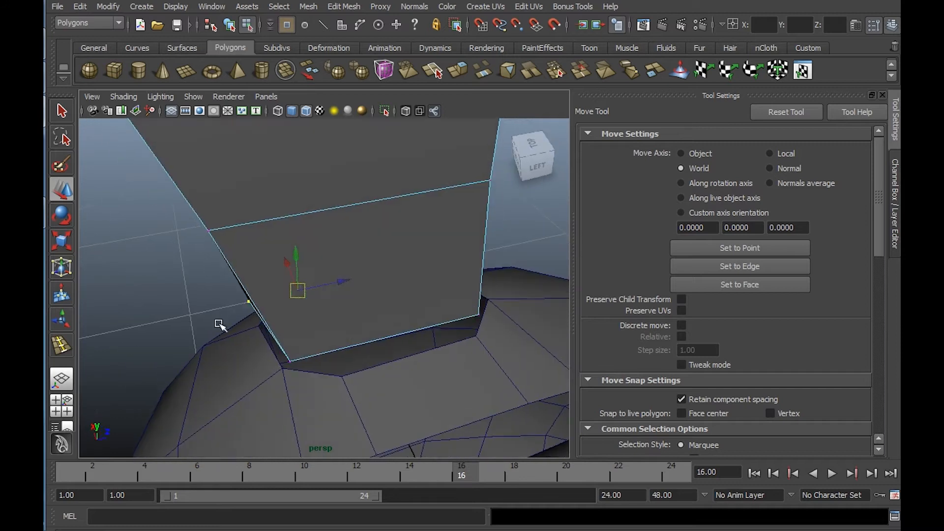
Snap the ear's inner front and inner back base vertices onto the matching vertices of the head opening
{"action": "left_click", "coordinate": [483, 318]}
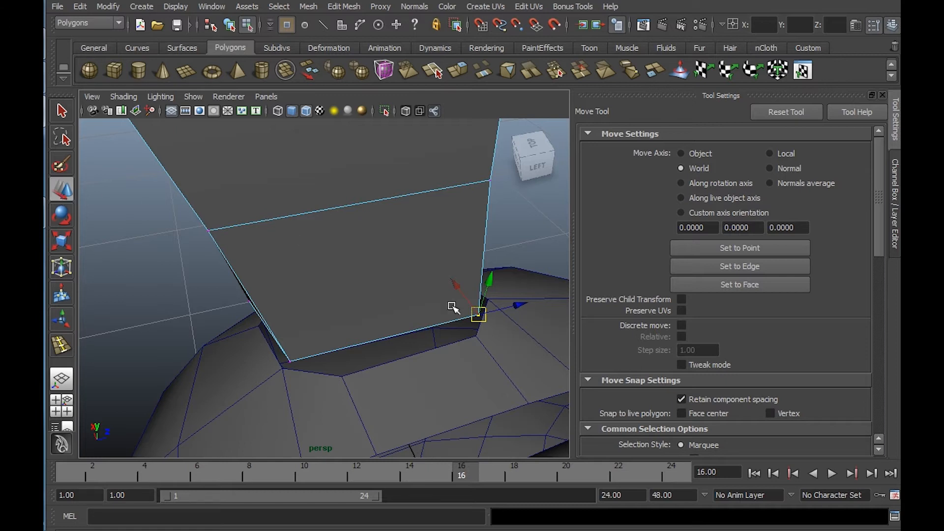
{"action": "key", "text": "v"}
{"action": "left_click_drag", "start_coordinate": [480, 336], "coordinate": [473, 338]}
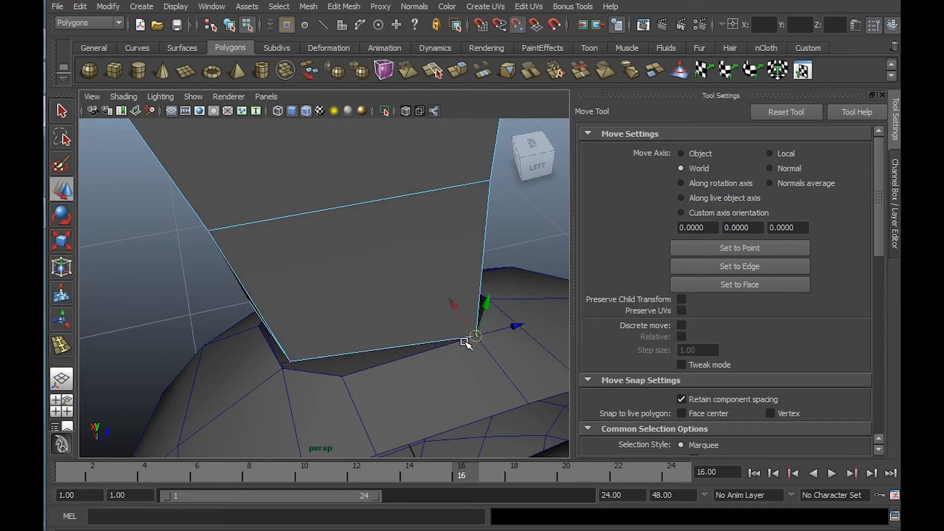
{"action": "left_click", "coordinate": [292, 362]}
{"action": "middle_click_drag", "start_coordinate": [340, 383], "coordinate": [343, 377]}
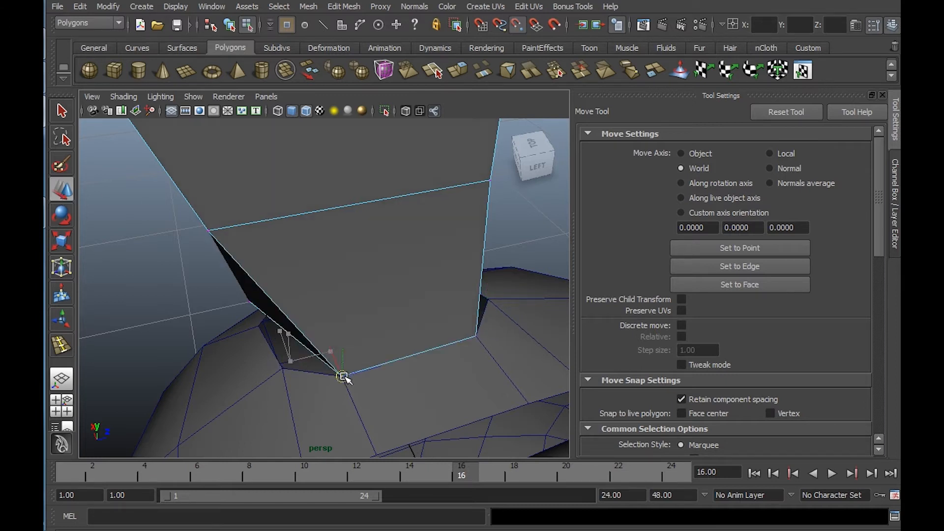
Seat the ear's outer base vertices on the rim of the head opening and move the rim's nearby vertex onto the ear's front corner
{"action": "left_click_drag", "start_coordinate": [328, 346], "coordinate": [320, 317], "text": "alt"}
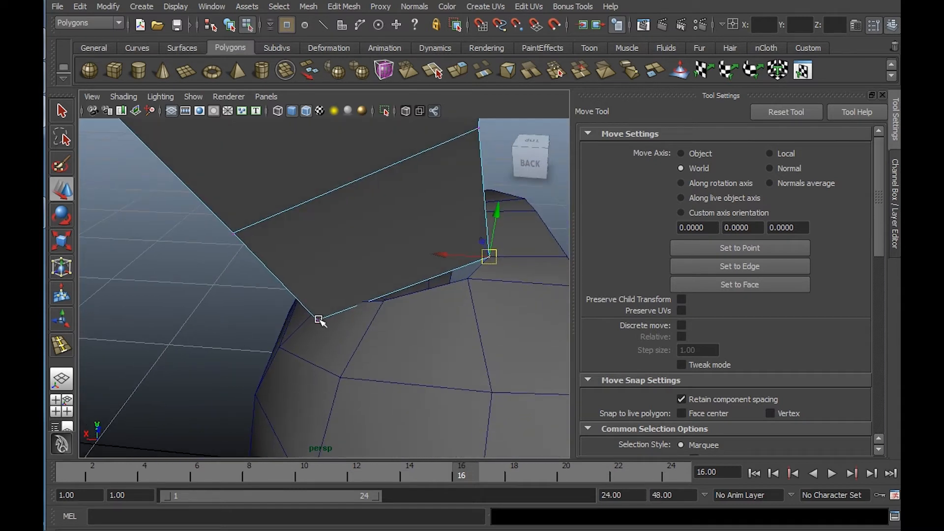
{"action": "left_click_drag", "start_coordinate": [384, 308], "coordinate": [490, 304], "text": "alt"}
{"action": "left_click", "coordinate": [373, 285]}
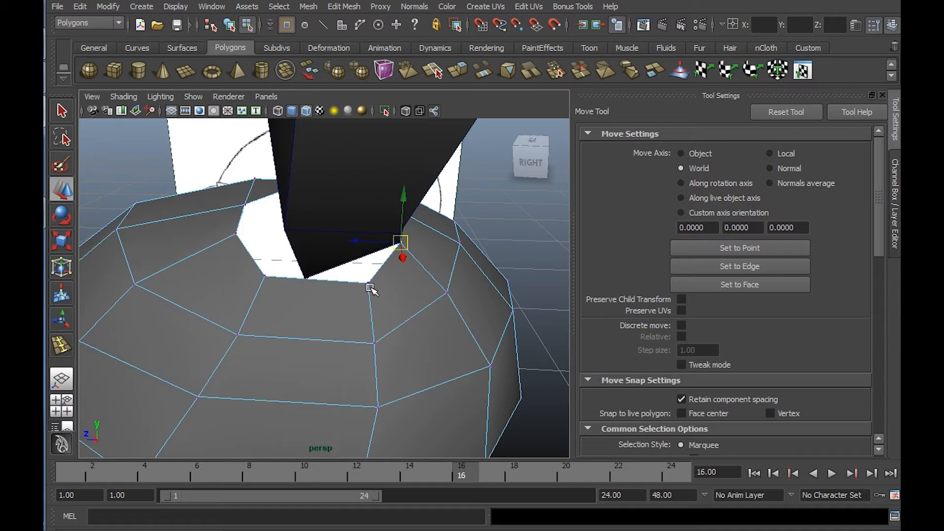
{"action": "left_click", "coordinate": [305, 280]}
{"action": "left_click_drag", "start_coordinate": [263, 276], "coordinate": [282, 278]}
{"action": "right_click_drag", "start_coordinate": [375, 278], "coordinate": [339, 283]}
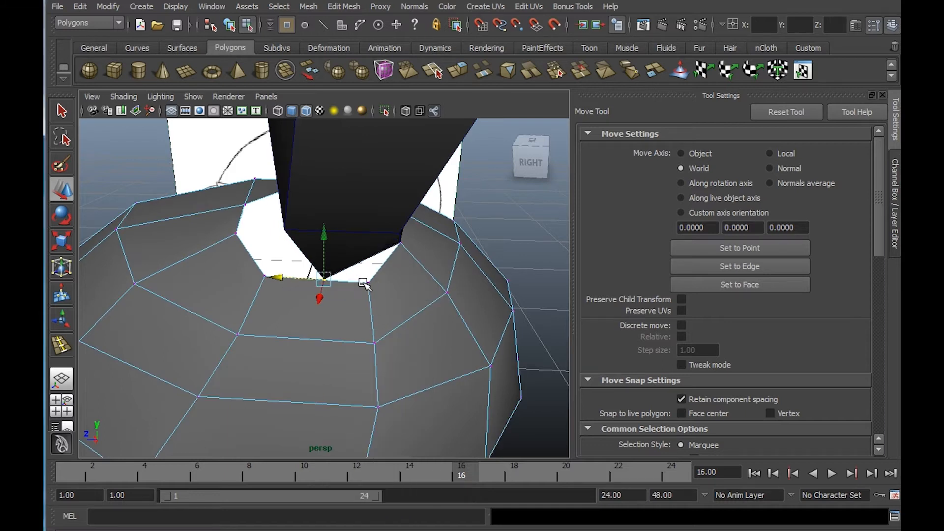
{"action": "left_click", "coordinate": [372, 282]}
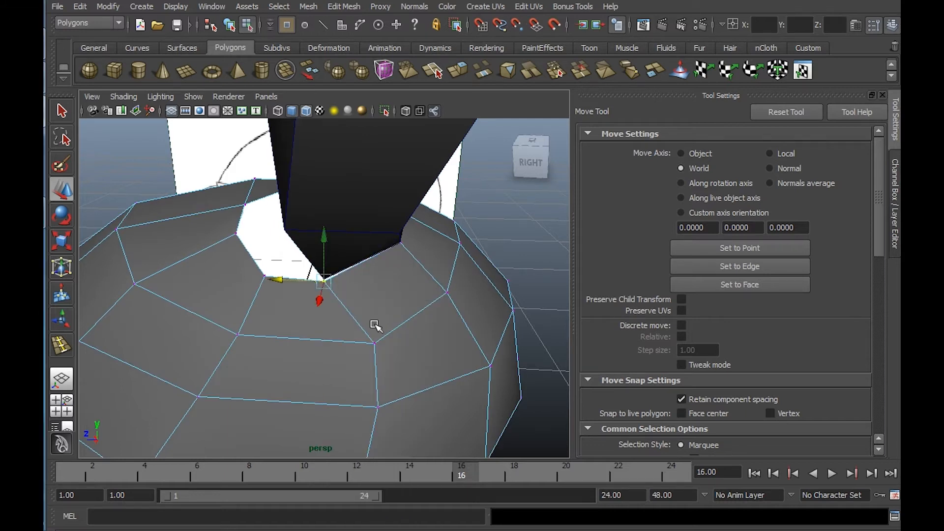
Shift the head vertices below that corner row by row to even out the edge column running down the head
{"action": "left_click_drag", "start_coordinate": [379, 346], "coordinate": [376, 315], "text": "alt"}
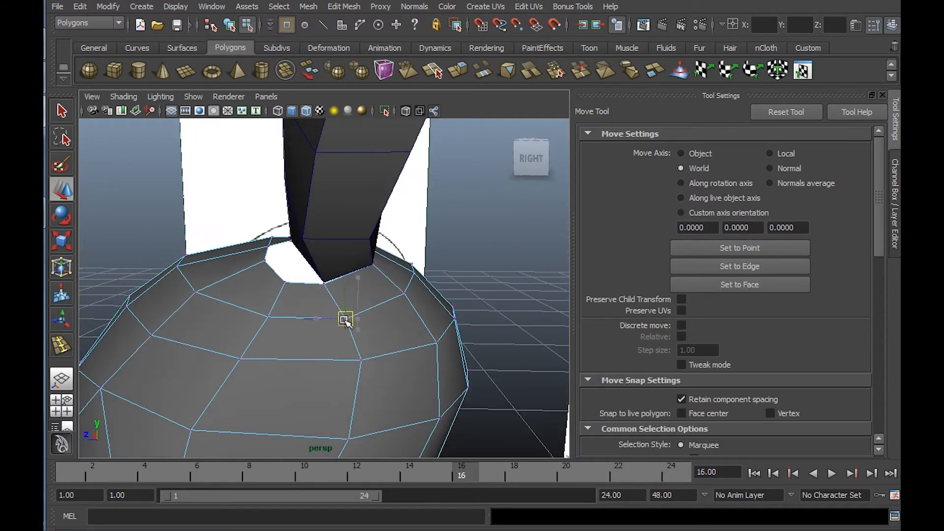
{"action": "middle_click_drag", "start_coordinate": [400, 352], "coordinate": [421, 206], "text": "alt"}
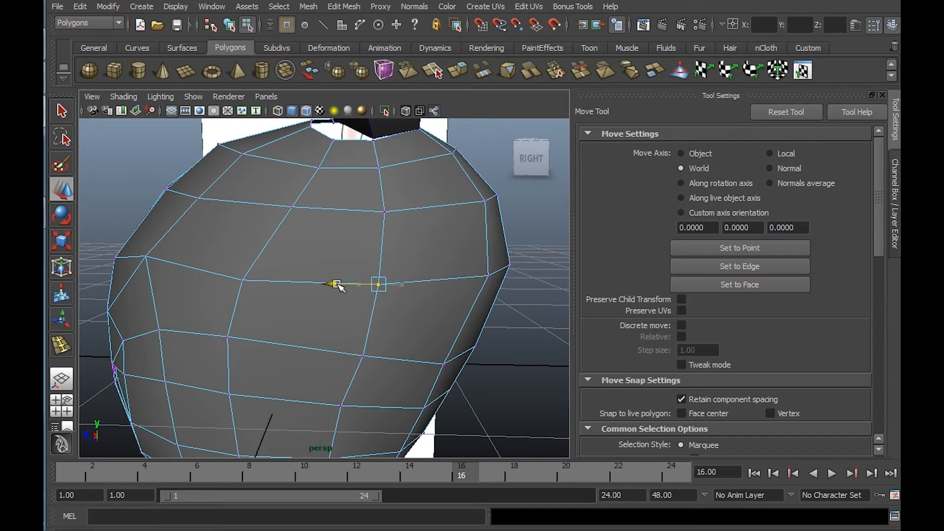
{"action": "left_click_drag", "start_coordinate": [338, 285], "coordinate": [373, 238], "text": "alt"}
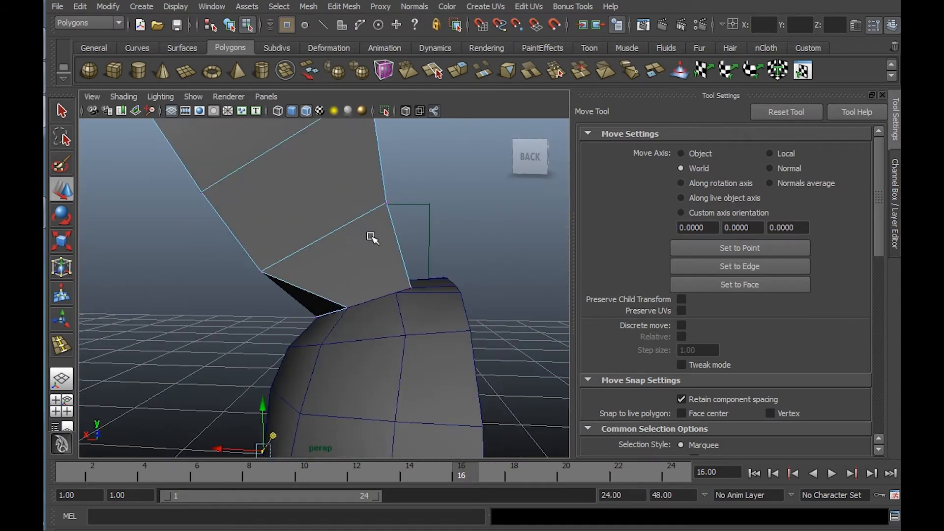
From the back, pull the outer back vertices of the ear's lower two loops inward to narrow the back face
{"action": "right_click_drag", "start_coordinate": [307, 248], "coordinate": [238, 247]}
{"action": "left_click", "coordinate": [261, 273]}
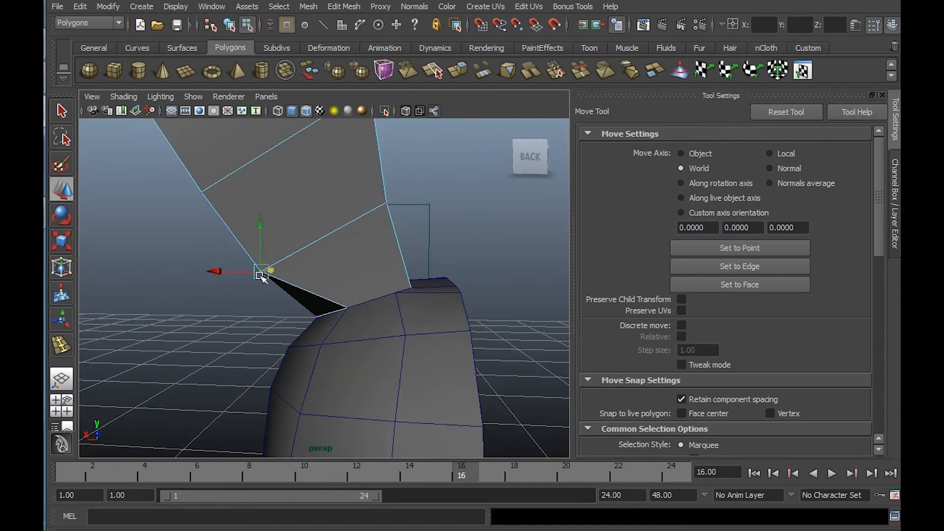
{"action": "left_click_drag", "start_coordinate": [262, 276], "coordinate": [286, 271]}
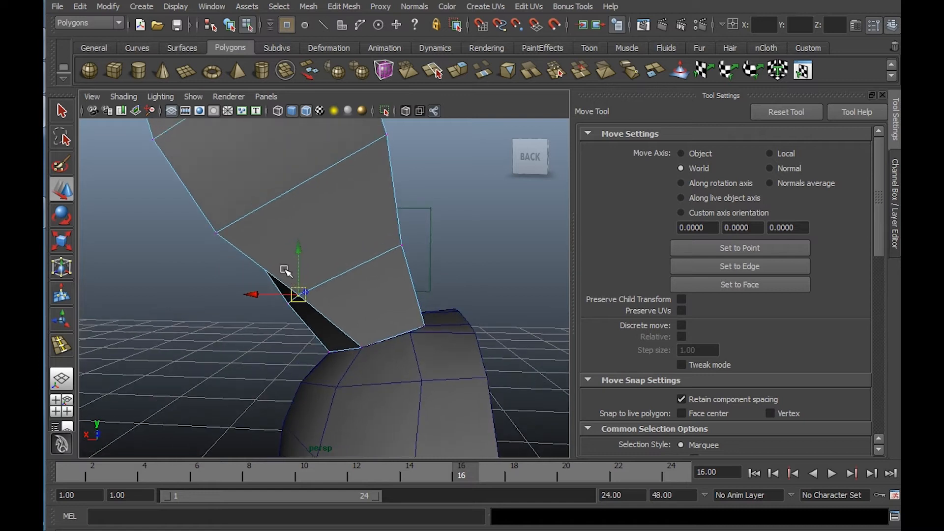
{"action": "left_click", "coordinate": [218, 231]}
{"action": "left_click_drag", "start_coordinate": [217, 232], "coordinate": [250, 224]}
Pull the outer back vertices of the ear's next two loops up inward to continue the narrowed back face
{"action": "middle_click_drag", "start_coordinate": [185, 145], "coordinate": [245, 225], "text": "alt"}
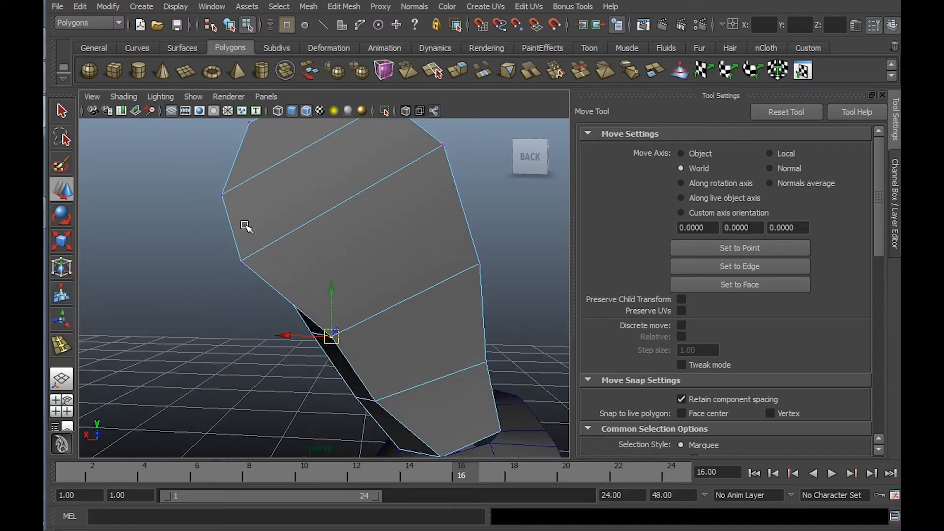
{"action": "left_click", "coordinate": [238, 260]}
{"action": "left_click_drag", "start_coordinate": [239, 260], "coordinate": [274, 248]}
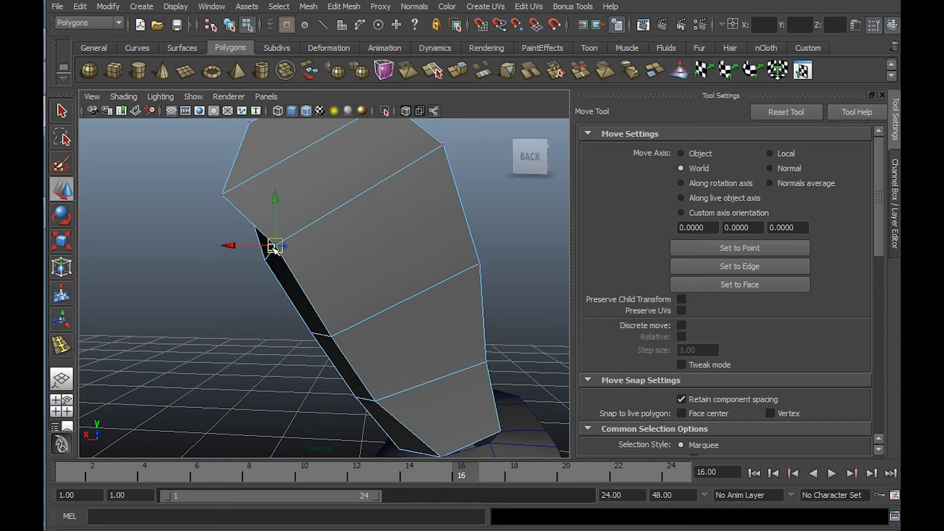
{"action": "left_click", "coordinate": [229, 195]}
{"action": "left_click_drag", "start_coordinate": [230, 197], "coordinate": [271, 187]}
{"action": "middle_click_drag", "start_coordinate": [280, 188], "coordinate": [267, 275], "text": "alt"}
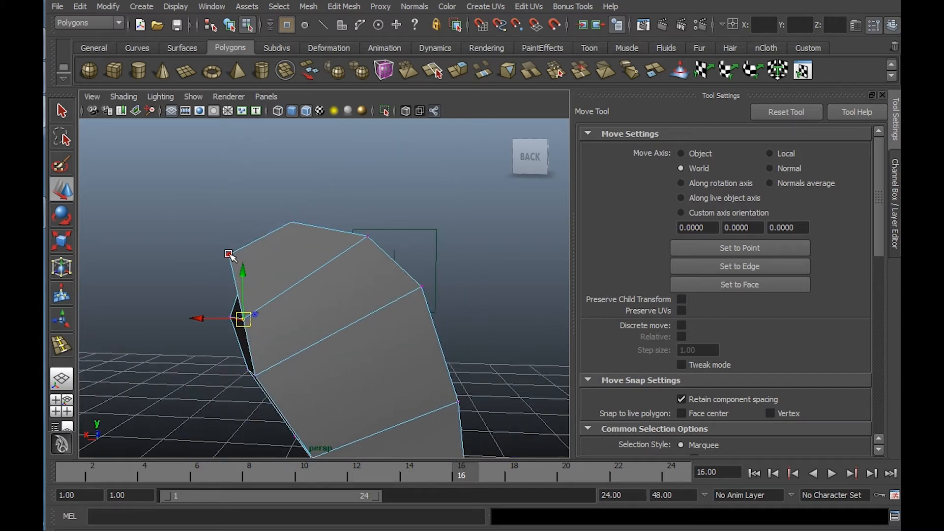
Pull the back vertices around the ear's tip inward to round off the top of the back face
{"action": "left_click", "coordinate": [228, 255]}
{"action": "left_click_drag", "start_coordinate": [228, 254], "coordinate": [269, 260]}
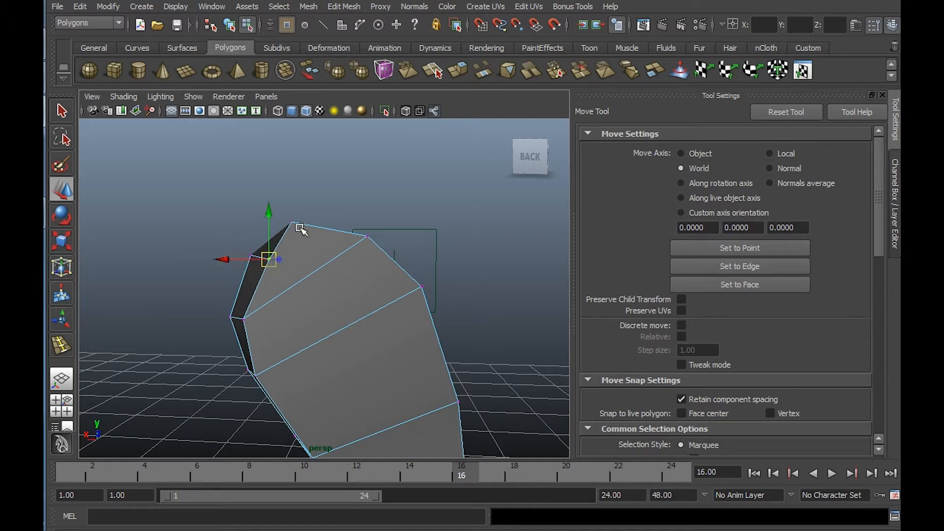
{"action": "left_click", "coordinate": [299, 228]}
{"action": "left_click_drag", "start_coordinate": [298, 229], "coordinate": [298, 248]}
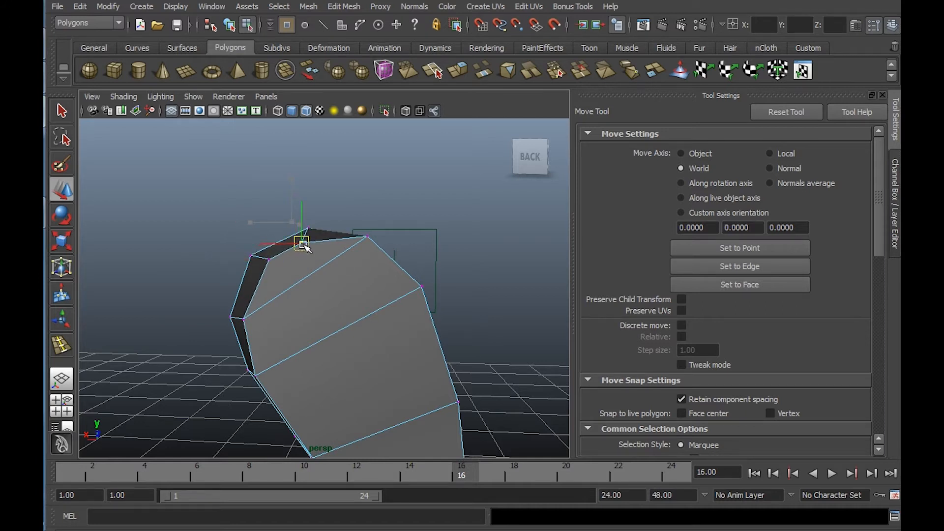
{"action": "left_click", "coordinate": [367, 235]}
{"action": "left_click_drag", "start_coordinate": [367, 235], "coordinate": [360, 259]}
Move the inner back vertices of the ear's upper, middle and lower loops slightly in towards the ear's centre
{"action": "middle_click_drag", "start_coordinate": [383, 285], "coordinate": [372, 212], "text": "alt"}
{"action": "left_click", "coordinate": [389, 170]}
{"action": "mouse_move", "coordinate": [388, 171]}
{"action": "left_mouse_down"}
{"action": "mouse_move", "coordinate": [374, 174]}
{"action": "mouse_move", "coordinate": [379, 185]}
{"action": "left_mouse_up"}
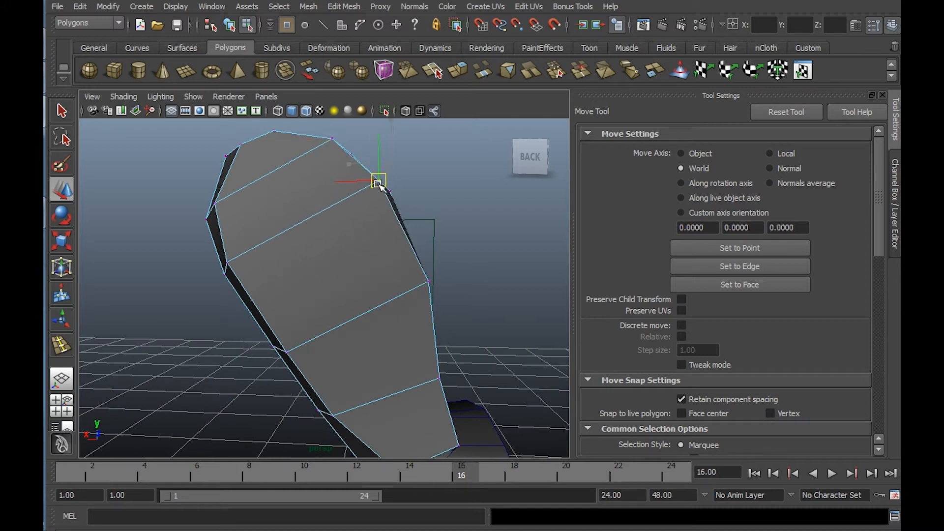
{"action": "left_click", "coordinate": [426, 283]}
{"action": "left_click_drag", "start_coordinate": [424, 284], "coordinate": [404, 290]}
{"action": "middle_click_drag", "start_coordinate": [435, 377], "coordinate": [430, 253], "text": "alt"}
{"action": "left_click", "coordinate": [433, 250]}
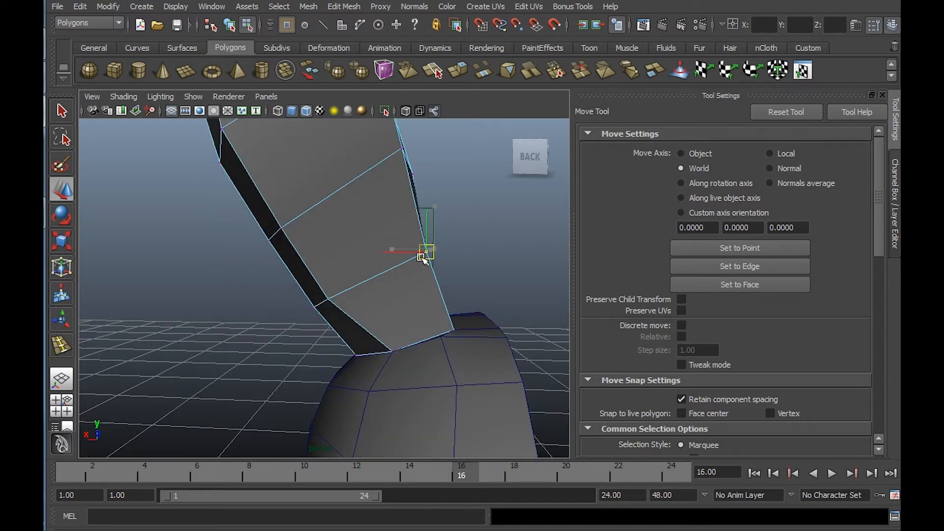
Undo the last vertex change and move the inner back vertices of the ear's lower two loops forward
{"action": "left_click_drag", "start_coordinate": [424, 253], "coordinate": [168, 304], "text": "alt"}
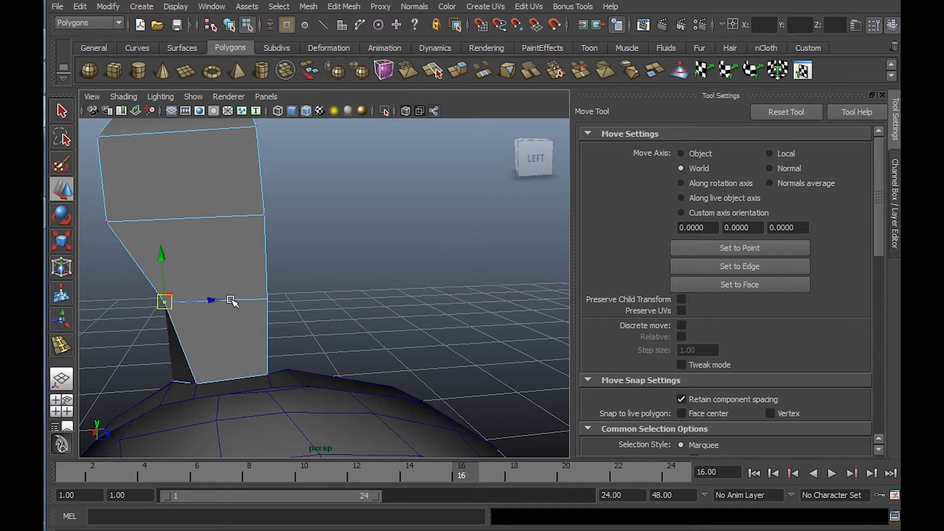
{"action": "key", "text": "ctrl+z"}
{"action": "mouse_move", "coordinate": [153, 240]}
{"action": "left_mouse_down", "text": "alt"}
{"action": "mouse_move", "coordinate": [204, 236]}
{"action": "mouse_move", "coordinate": [157, 241]}
{"action": "left_mouse_up", "text": "alt"}
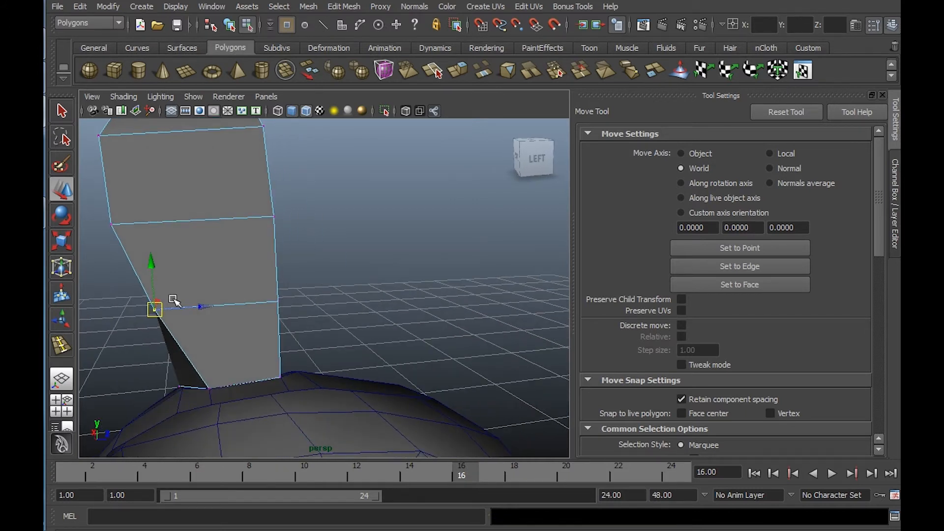
{"action": "left_click_drag", "start_coordinate": [158, 313], "coordinate": [199, 311]}
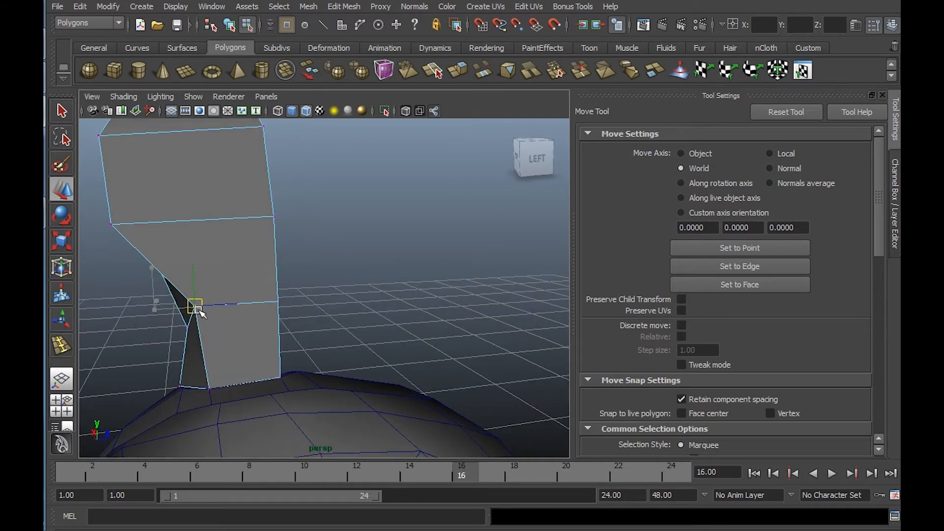
{"action": "left_click_drag", "start_coordinate": [199, 254], "coordinate": [208, 297], "text": "alt"}
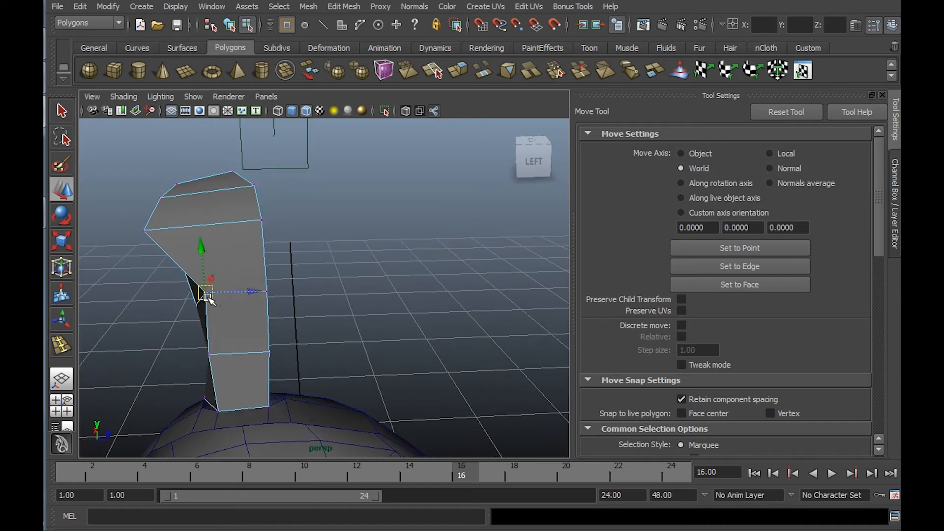
Pull the protruding inner back vertex below the ear's tip forward, in line with the ear's inner back edge
{"action": "left_click", "coordinate": [145, 230]}
{"action": "left_click_drag", "start_coordinate": [146, 229], "coordinate": [151, 202]}
{"action": "left_click_drag", "start_coordinate": [202, 224], "coordinate": [206, 259], "text": "alt"}
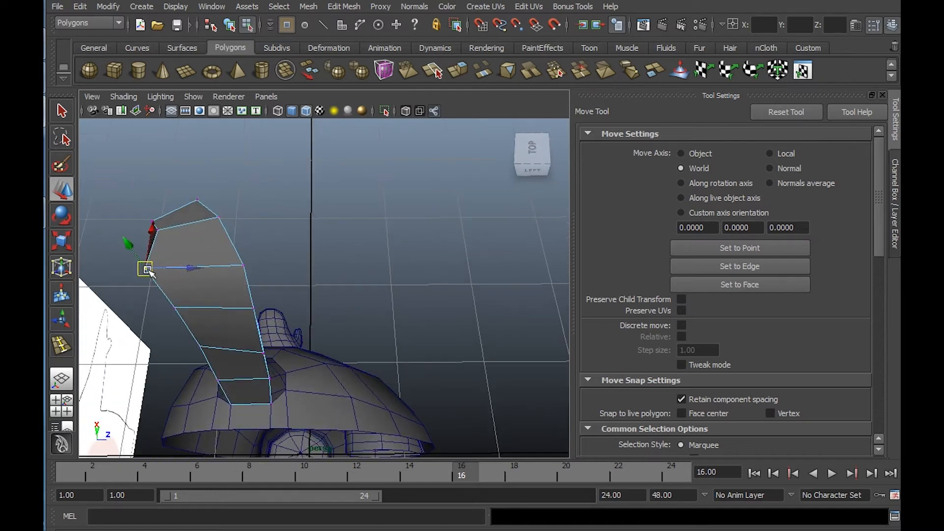
{"action": "left_click_drag", "start_coordinate": [148, 270], "coordinate": [172, 260]}
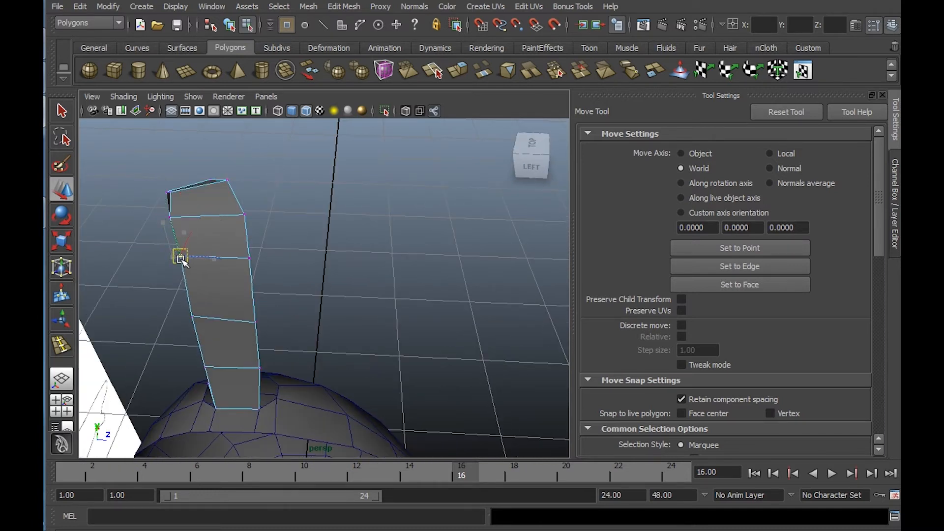
Shift the inner back vertices from the ear's tip down to the lower loop forward, and nudge the middle loop's vertex on the back face
{"action": "left_click", "coordinate": [170, 194]}
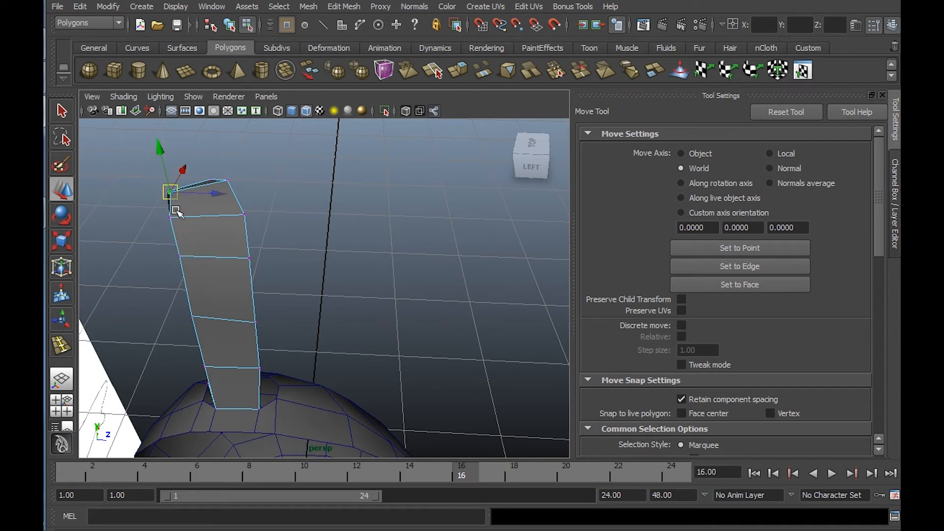
{"action": "double_click", "coordinate": [206, 367], "text": "shift"}
{"action": "left_click_drag", "start_coordinate": [189, 281], "coordinate": [194, 280]}
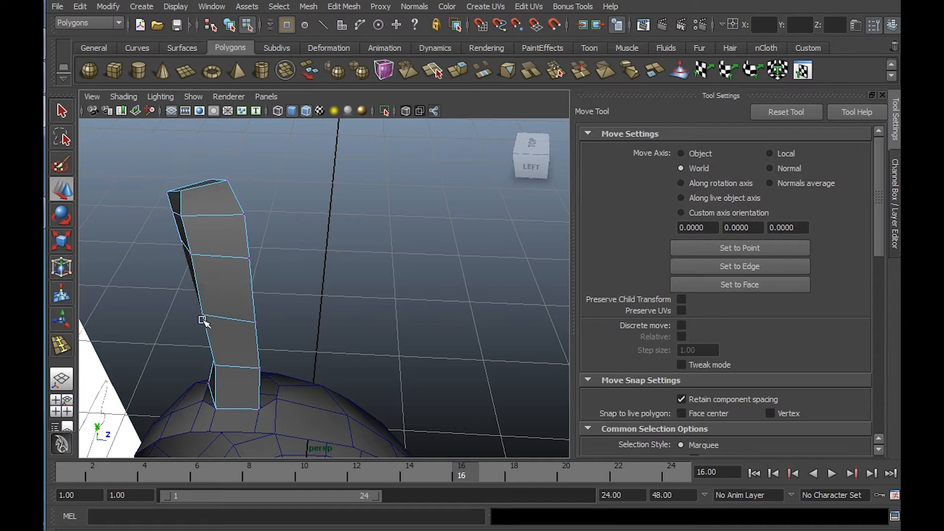
{"action": "left_click_drag", "start_coordinate": [211, 315], "coordinate": [348, 285], "text": "alt"}
{"action": "right_click_drag", "start_coordinate": [348, 284], "coordinate": [439, 305], "text": "alt"}
{"action": "middle_click_drag", "start_coordinate": [439, 304], "coordinate": [417, 315], "text": "alt"}
{"action": "left_click_drag", "start_coordinate": [400, 271], "coordinate": [402, 262]}
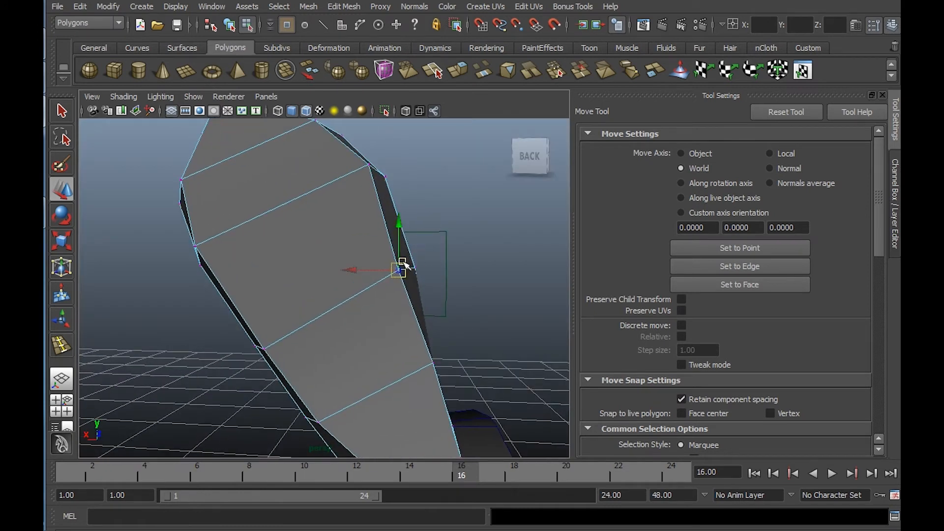
Lower the back face's vertex pair on the second loop below the tip and pull both vertices inward to narrow the face
{"action": "left_click", "coordinate": [369, 170]}
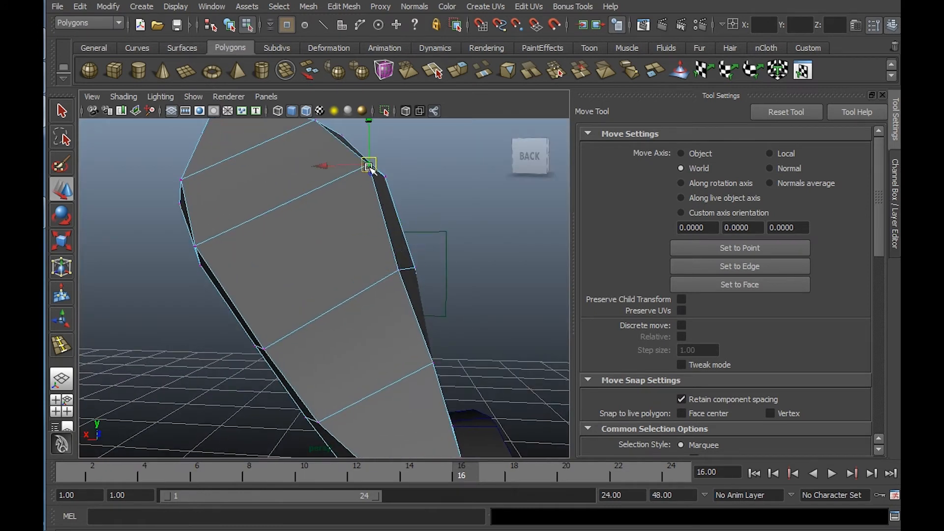
{"action": "left_click", "coordinate": [197, 250], "text": "shift"}
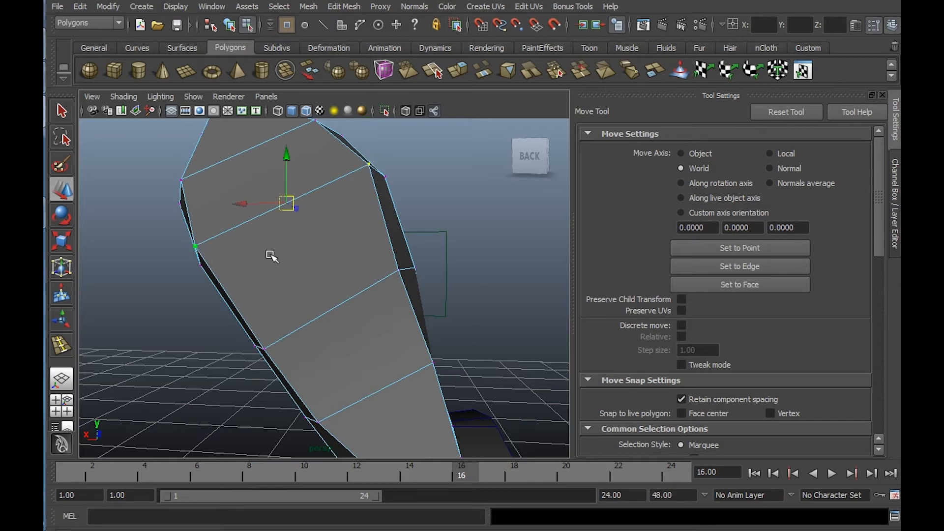
{"action": "left_click_drag", "start_coordinate": [287, 203], "coordinate": [303, 231]}
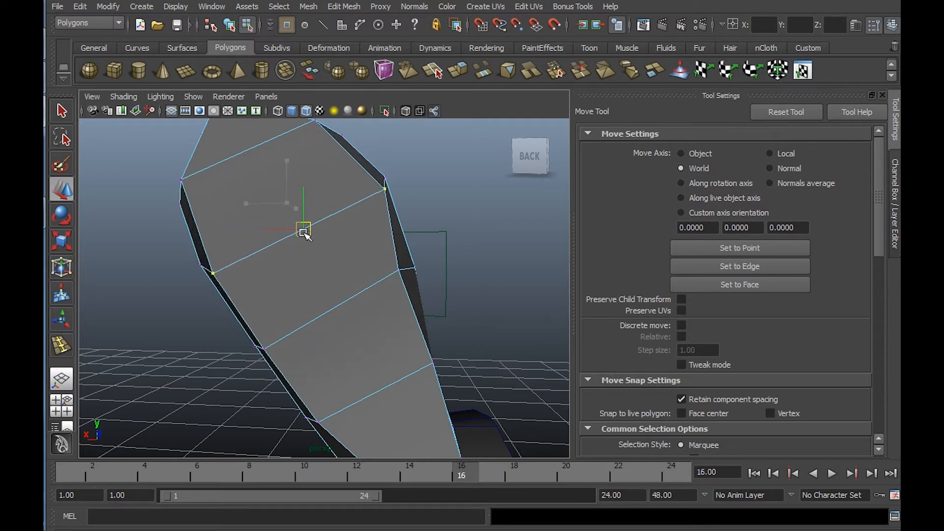
{"action": "left_click", "coordinate": [213, 273]}
{"action": "left_click_drag", "start_coordinate": [215, 272], "coordinate": [220, 270]}
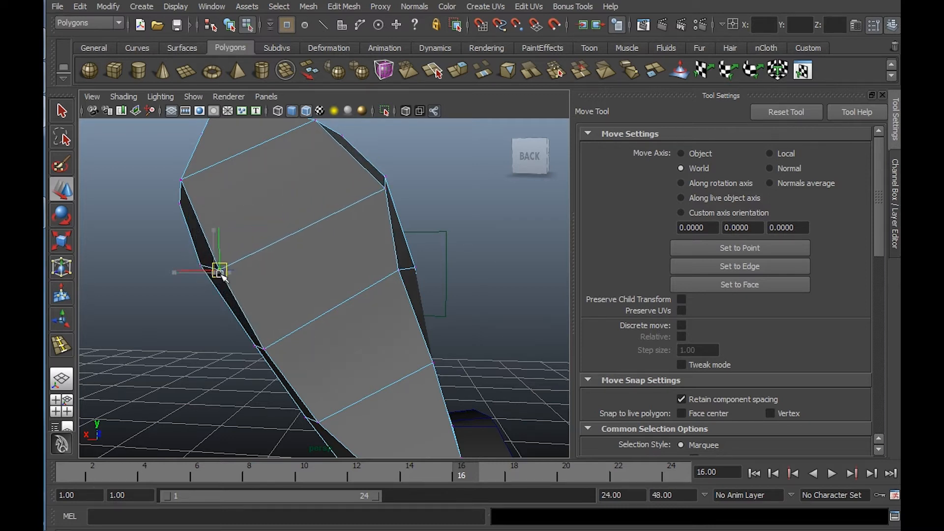
{"action": "left_click", "coordinate": [387, 191]}
{"action": "left_click_drag", "start_coordinate": [387, 189], "coordinate": [368, 194]}
Move the back face's four vertices around the ear's tip down and inward together
{"action": "middle_click_drag", "start_coordinate": [351, 188], "coordinate": [348, 219], "text": "alt"}
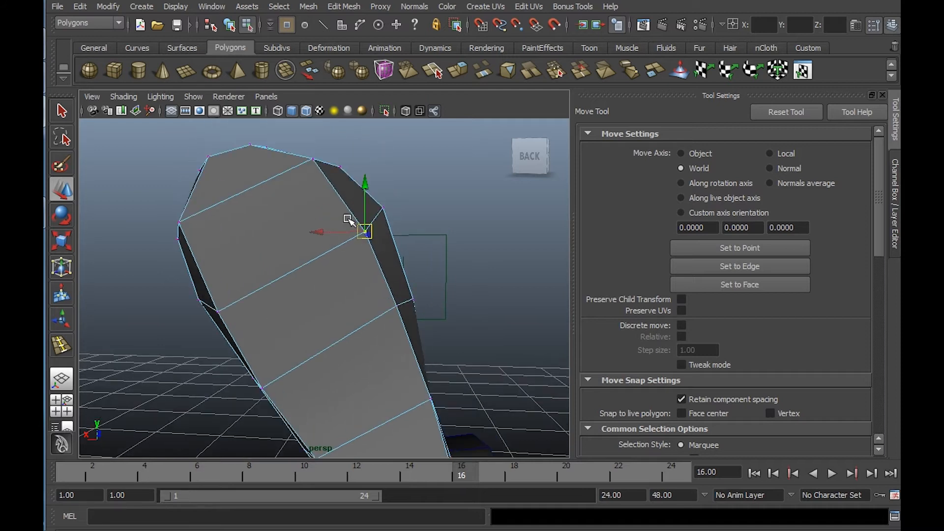
{"action": "left_click", "coordinate": [312, 159]}
{"action": "left_click", "coordinate": [178, 224], "text": "shift"}
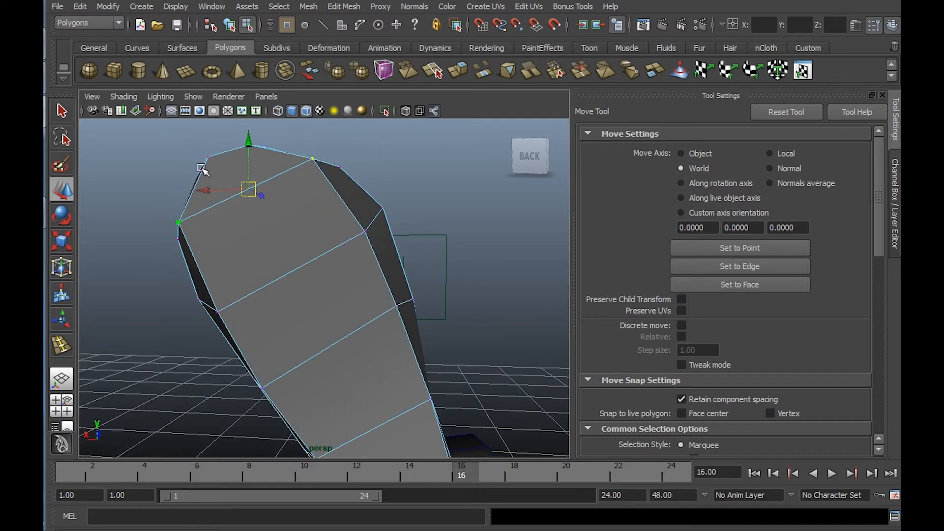
{"action": "left_click_drag", "start_coordinate": [256, 174], "coordinate": [280, 172], "text": "alt"}
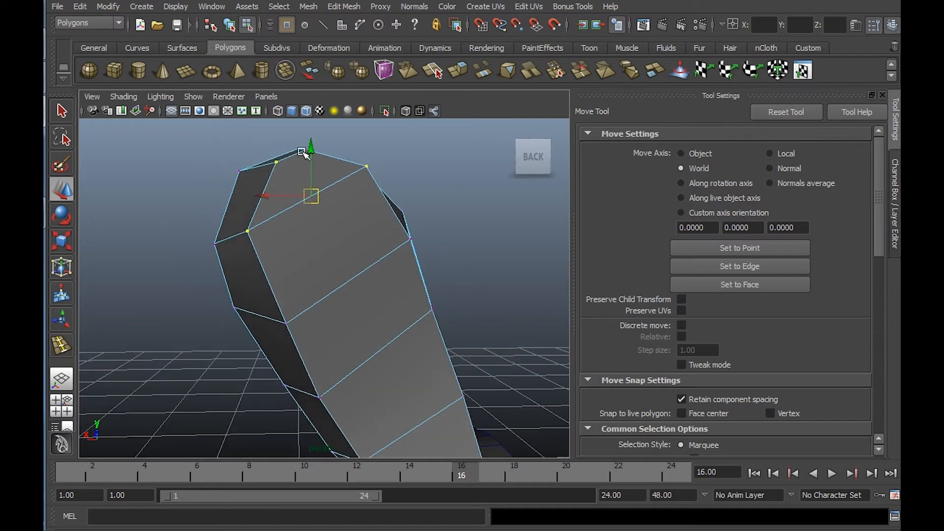
{"action": "left_click_drag", "start_coordinate": [371, 203], "coordinate": [339, 194], "text": "alt"}
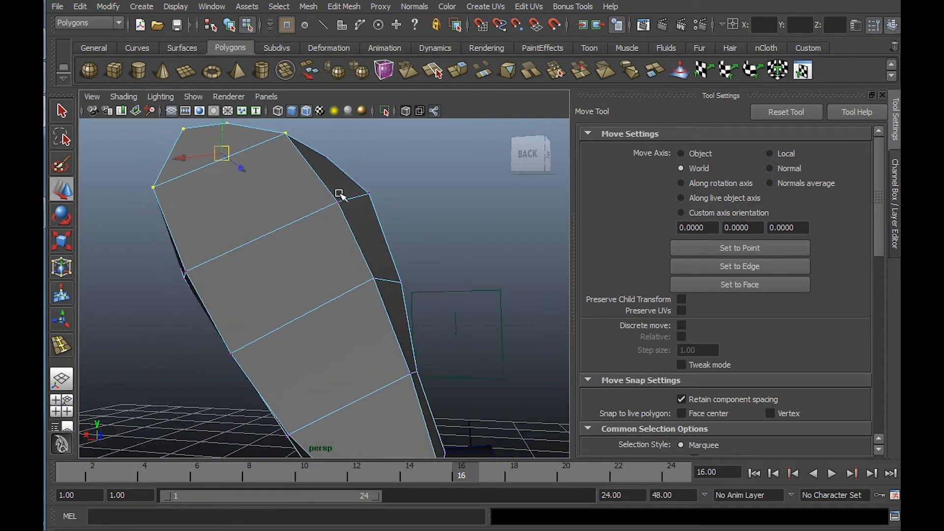
{"action": "left_click_drag", "start_coordinate": [224, 154], "coordinate": [233, 184]}
{"action": "key", "text": "r"}
{"action": "left_click_drag", "start_coordinate": [304, 160], "coordinate": [488, 320], "text": "alt"}
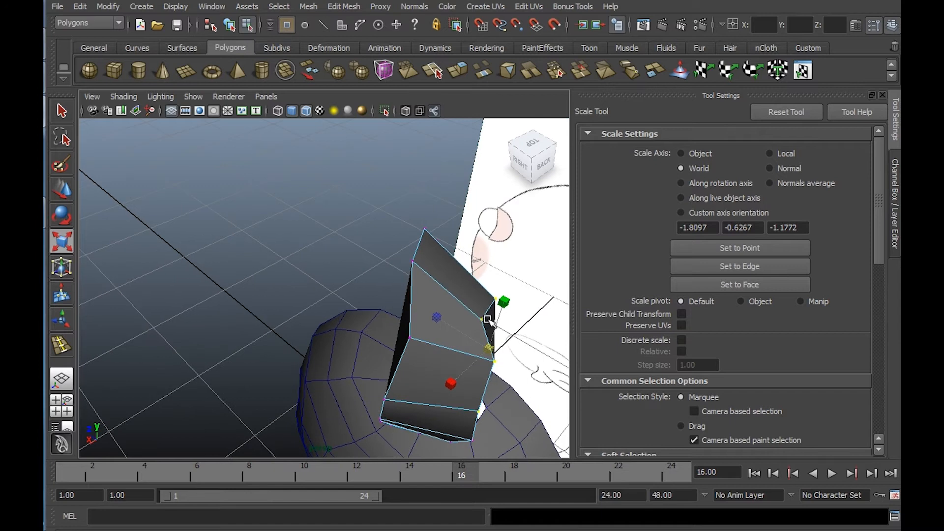
Nudge the front and back vertices along the ear's outer side individually to even out its thickness
{"action": "key", "text": "w"}
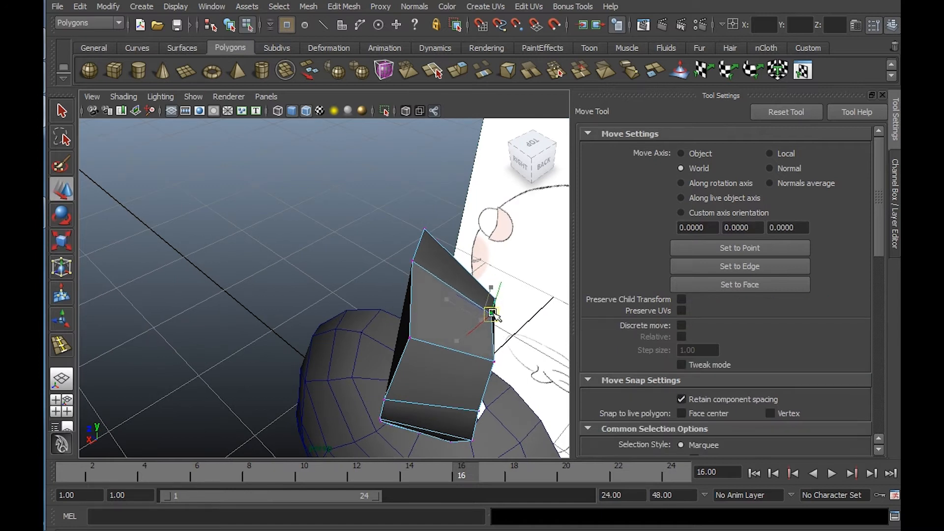
{"action": "left_click", "coordinate": [410, 338]}
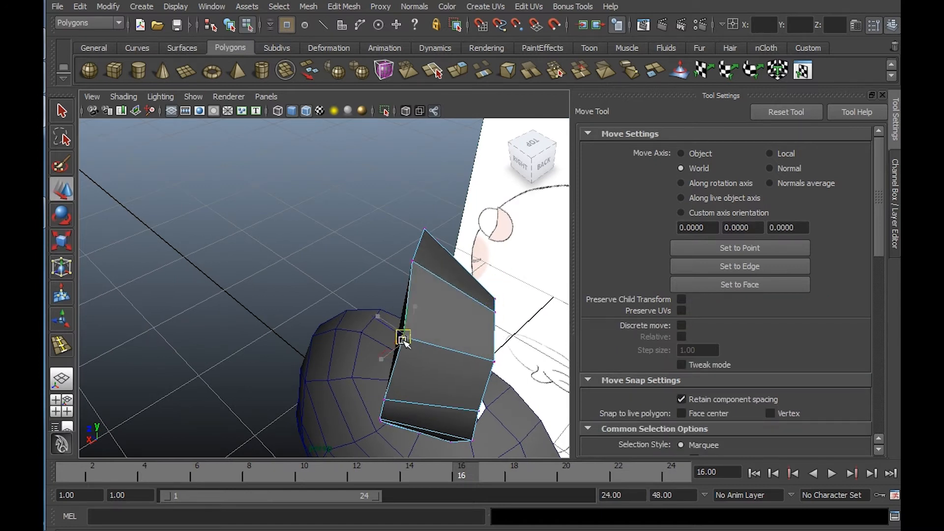
{"action": "left_click_drag", "start_coordinate": [410, 338], "coordinate": [399, 339]}
{"action": "left_click", "coordinate": [410, 260]}
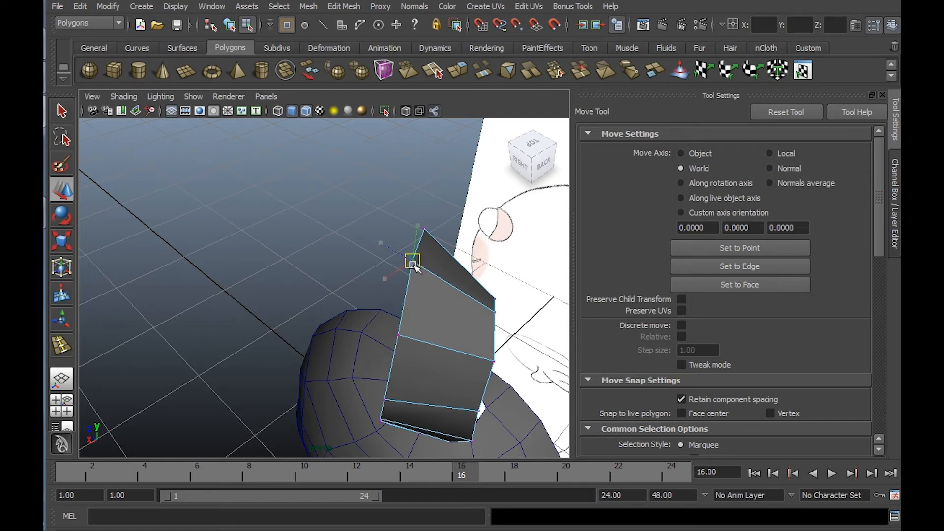
{"action": "left_click_drag", "start_coordinate": [411, 262], "coordinate": [506, 300], "text": "alt"}
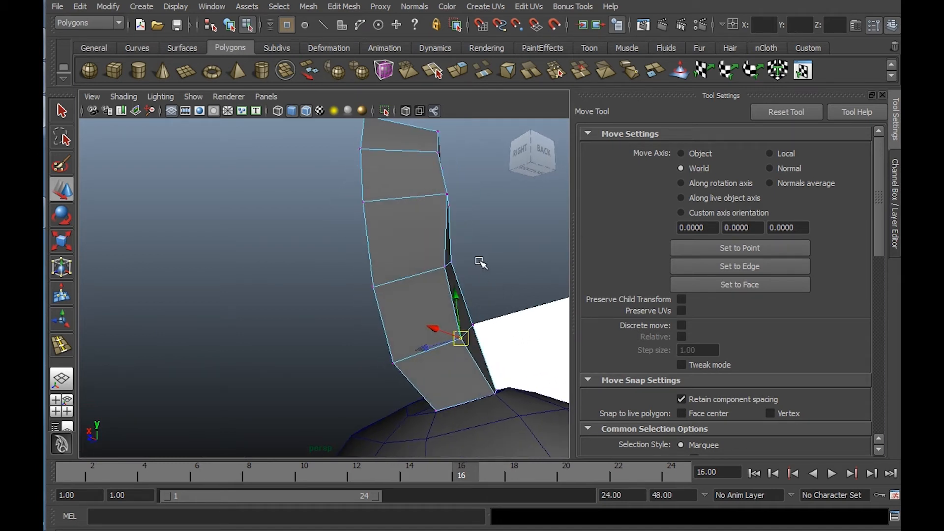
Adjust the inner back vertex near the ear's tip and the inner front vertex lower down to smooth the inner side
{"action": "left_click_drag", "start_coordinate": [481, 262], "coordinate": [188, 209], "text": "alt"}
{"action": "left_click", "coordinate": [457, 207]}
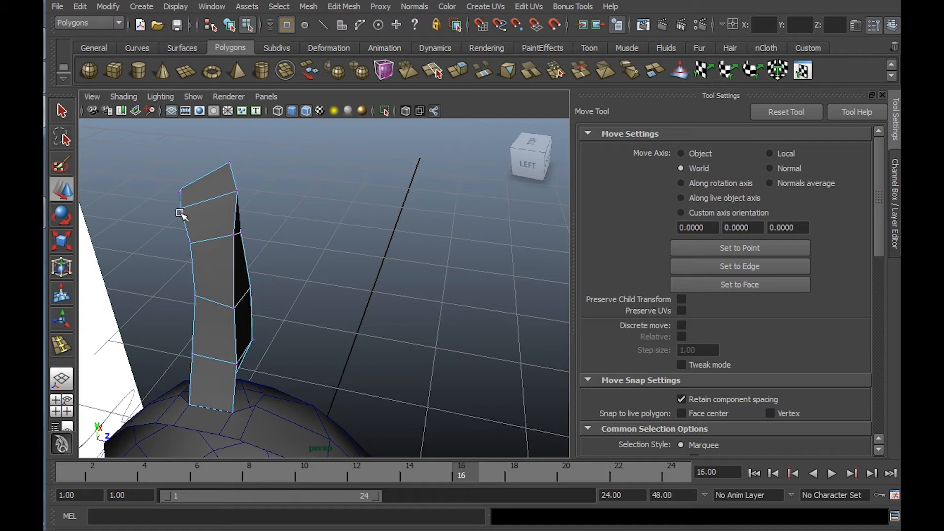
{"action": "left_click_drag", "start_coordinate": [186, 212], "coordinate": [319, 232], "text": "alt"}
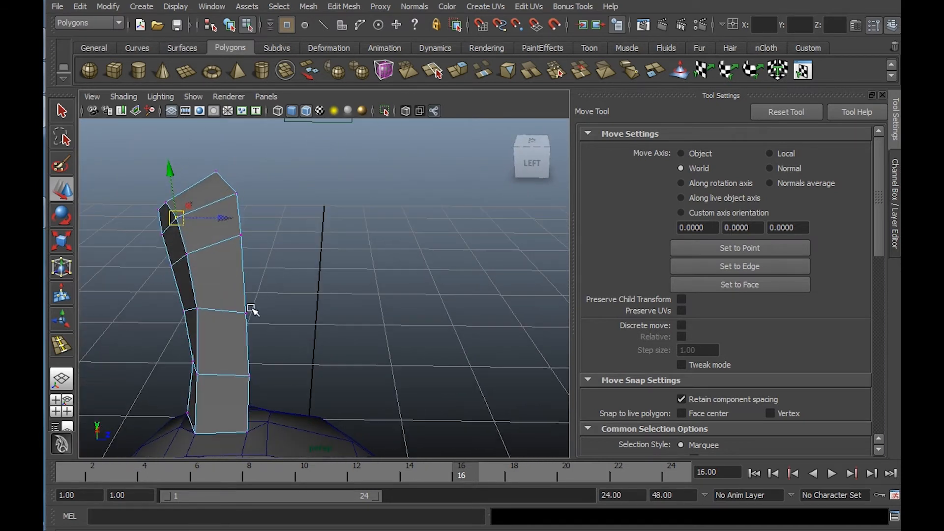
{"action": "left_click", "coordinate": [249, 311]}
{"action": "left_click_drag", "start_coordinate": [287, 304], "coordinate": [354, 300], "text": "alt"}
{"action": "left_click_drag", "start_coordinate": [380, 241], "coordinate": [441, 244], "text": "alt"}
Select all five faces on the front of the ear and extrude them
{"action": "right_click_drag", "start_coordinate": [348, 208], "coordinate": [351, 244]}
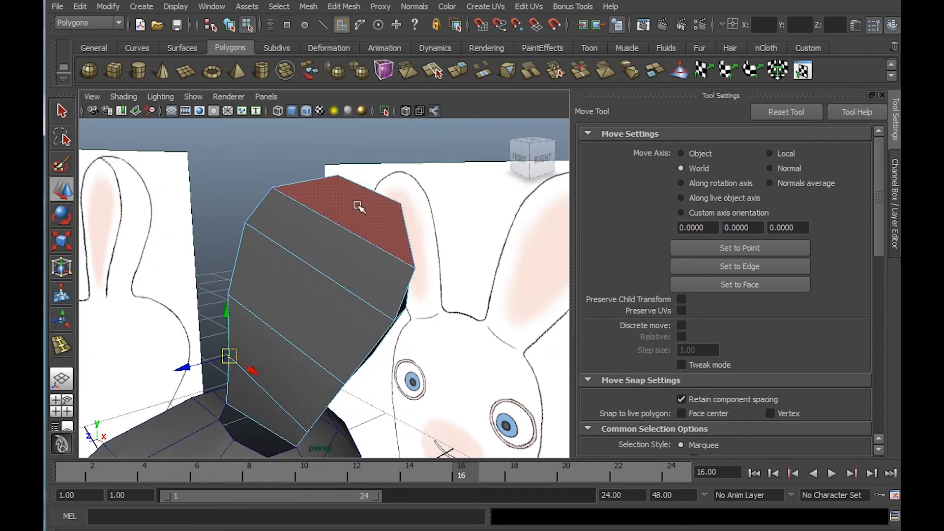
{"action": "left_click", "coordinate": [358, 207]}
{"action": "left_click", "coordinate": [342, 280], "text": "shift"}
{"action": "left_click", "coordinate": [320, 317], "text": "shift"}
{"action": "left_click", "coordinate": [302, 364], "text": "shift"}
{"action": "left_click", "coordinate": [272, 416], "text": "shift"}
{"action": "left_click_drag", "start_coordinate": [273, 414], "coordinate": [347, 354], "text": "alt"}
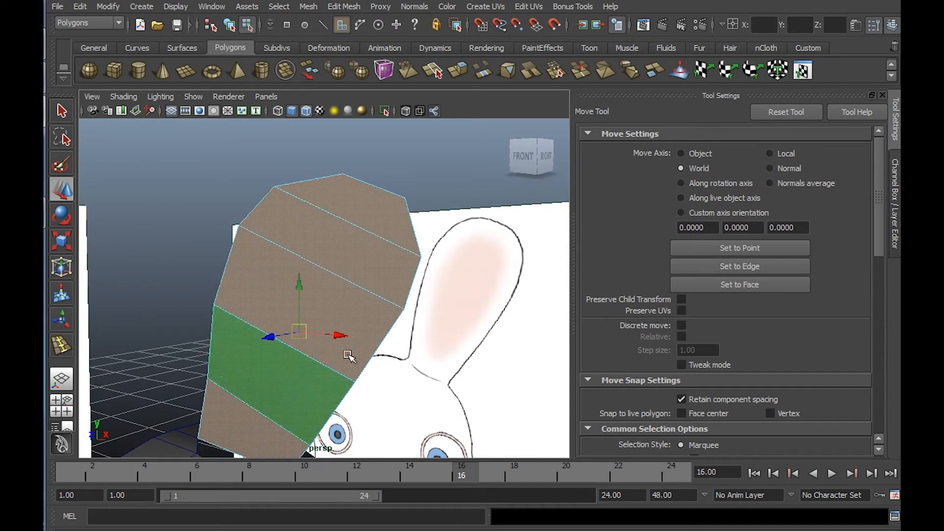
{"action": "right_click_drag", "start_coordinate": [359, 278], "coordinate": [359, 302], "text": "shift"}
{"action": "left_click_drag", "start_coordinate": [359, 301], "coordinate": [370, 264], "text": "alt"}
{"action": "left_click_drag", "start_coordinate": [390, 294], "coordinate": [397, 194], "text": "alt"}
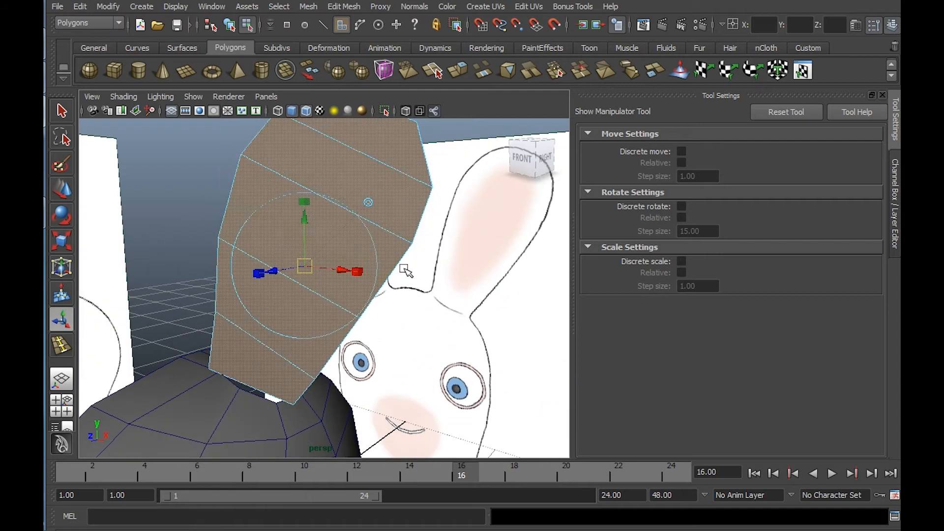
Select the outer edge vertices of the extruded front face down to the ear's base and move them inward
{"action": "right_click_drag", "start_coordinate": [397, 194], "coordinate": [347, 184]}
{"action": "scroll", "coordinate": [364, 177], "scroll_direction": "down", "scroll_amount": 2}
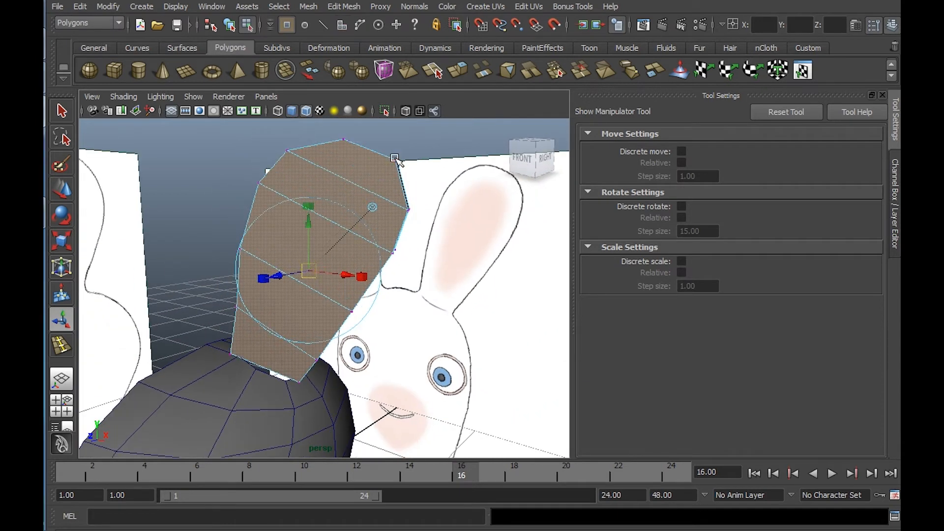
{"action": "left_click", "coordinate": [395, 160]}
{"action": "double_click", "coordinate": [298, 381], "text": "shift"}
{"action": "left_click_drag", "start_coordinate": [343, 391], "coordinate": [371, 341], "text": "alt"}
{"action": "right_click_drag", "start_coordinate": [372, 342], "coordinate": [389, 382], "text": "alt"}
{"action": "middle_click_drag", "start_coordinate": [389, 381], "coordinate": [415, 338], "text": "alt"}
{"action": "key", "text": "w"}
{"action": "left_click_drag", "start_coordinate": [386, 268], "coordinate": [224, 373]}
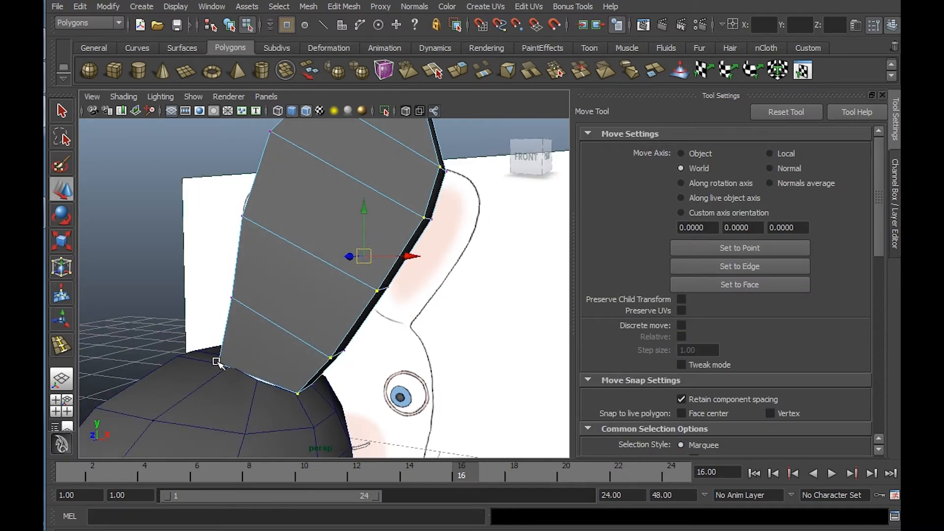
Shift the inner edge and top vertices of the extruded front face inward, and pull the inner side's upper vertex forward
{"action": "left_click", "coordinate": [218, 363]}
{"action": "middle_click_drag", "start_coordinate": [264, 316], "coordinate": [267, 360], "text": "alt"}
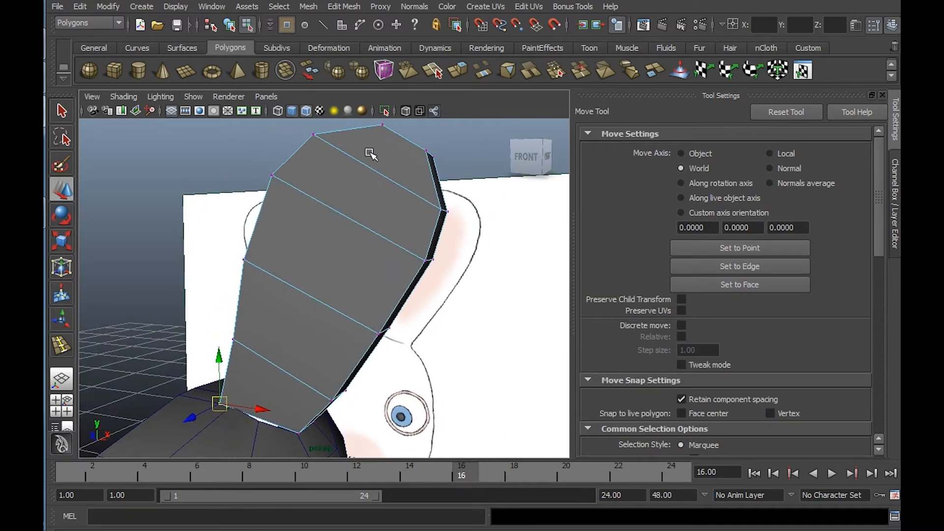
{"action": "double_click", "coordinate": [383, 126], "text": "shift"}
{"action": "left_click_drag", "start_coordinate": [303, 271], "coordinate": [416, 314], "text": "alt"}
{"action": "left_click", "coordinate": [322, 192]}
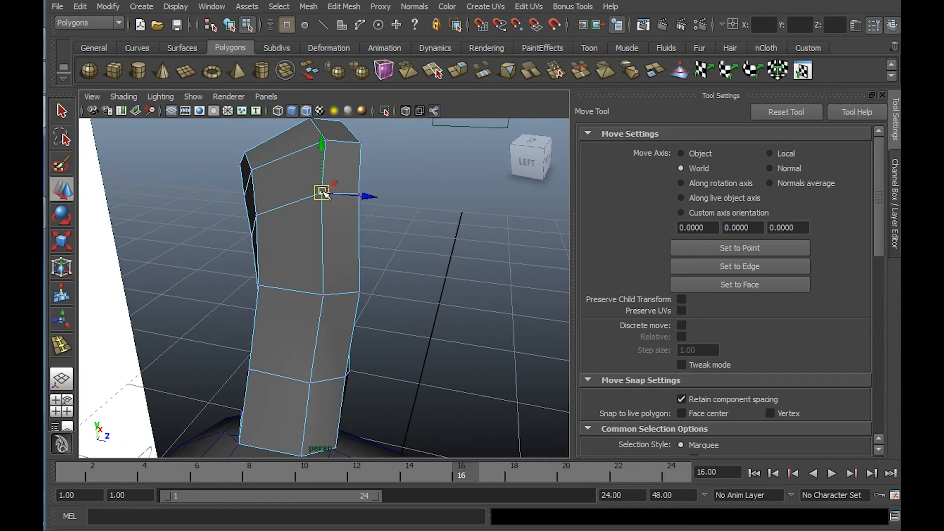
{"action": "left_click_drag", "start_coordinate": [353, 197], "coordinate": [377, 199]}
{"action": "left_click_drag", "start_coordinate": [436, 211], "coordinate": [407, 234], "text": "alt"}
{"action": "middle_click_drag", "start_coordinate": [407, 235], "coordinate": [406, 236], "text": "alt"}
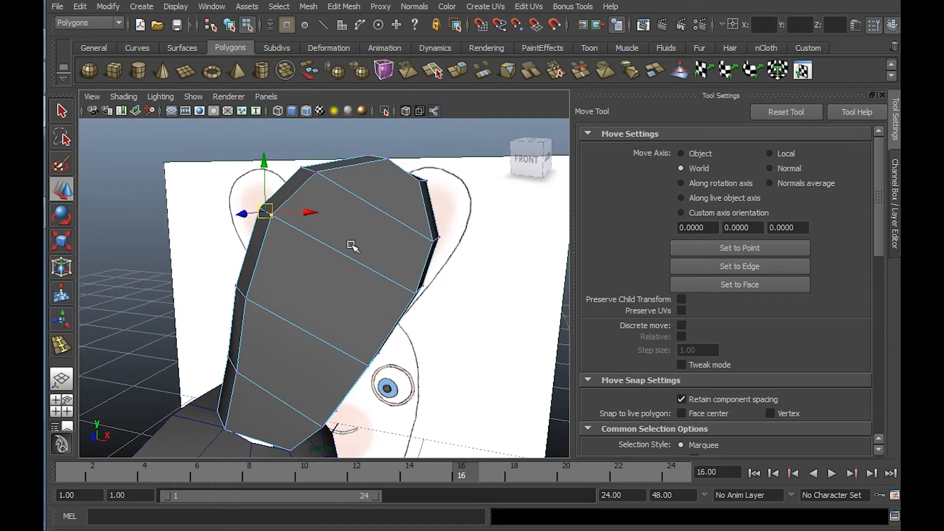
Move the six upper rim vertices of the ear's front face down and inward from the tip outline
{"action": "left_click", "coordinate": [415, 294]}
{"action": "left_click", "coordinate": [432, 244], "text": "shift"}
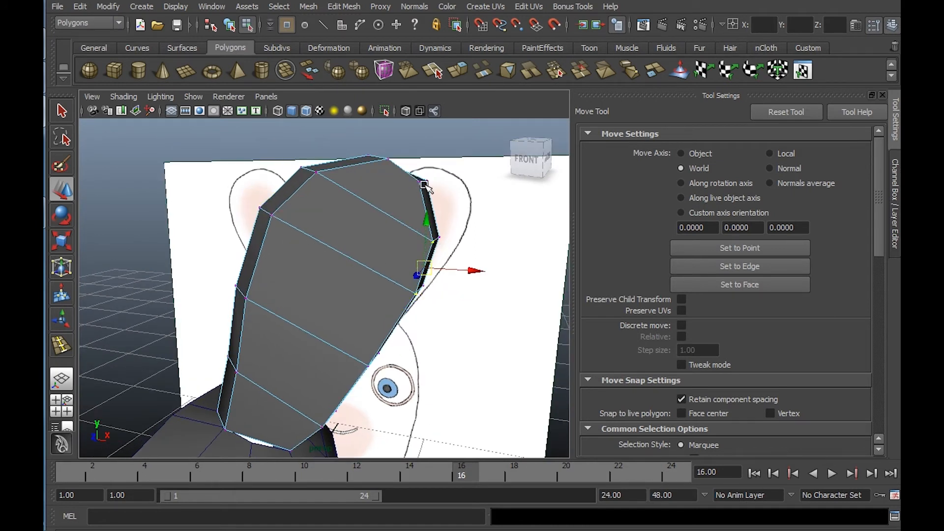
{"action": "left_click", "coordinate": [424, 182], "text": "shift"}
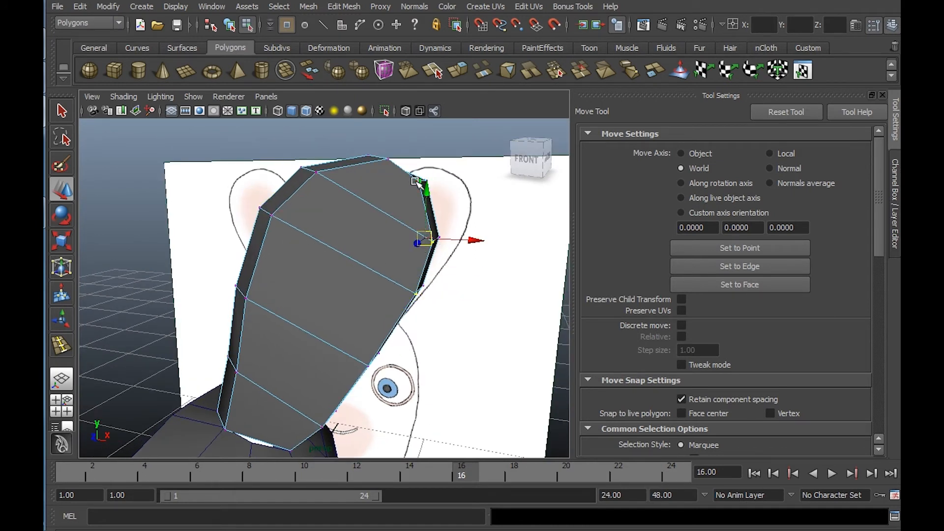
{"action": "left_click", "coordinate": [386, 160], "text": "shift"}
{"action": "left_click", "coordinate": [317, 172], "text": "shift"}
{"action": "left_click", "coordinate": [271, 216], "text": "shift"}
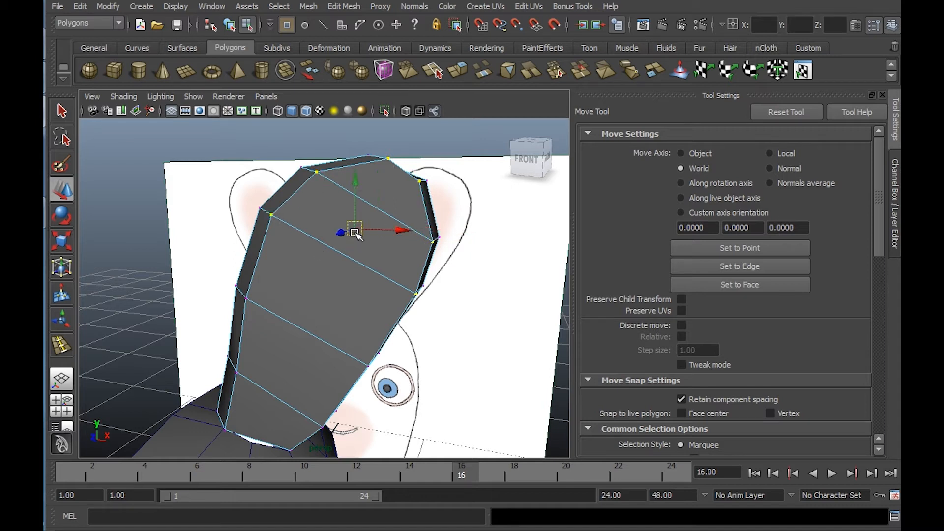
{"action": "left_click_drag", "start_coordinate": [353, 229], "coordinate": [340, 246]}
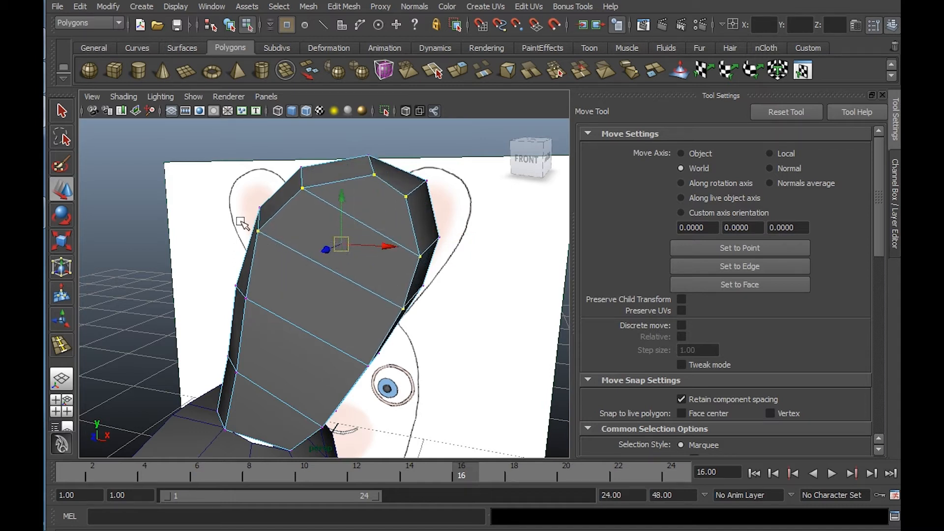
Leave out the lowest vertex on each side and lower the remaining four upper rim vertices of the front face further
{"action": "left_click", "coordinate": [258, 231], "text": "shift"}
{"action": "left_click", "coordinate": [403, 309], "text": "shift"}
{"action": "left_click_drag", "start_coordinate": [364, 219], "coordinate": [360, 229]}
Move the upper inner rim vertex of the ear's front face inward and nudge the outer rim vertex opposite it
{"action": "left_click", "coordinate": [252, 228]}
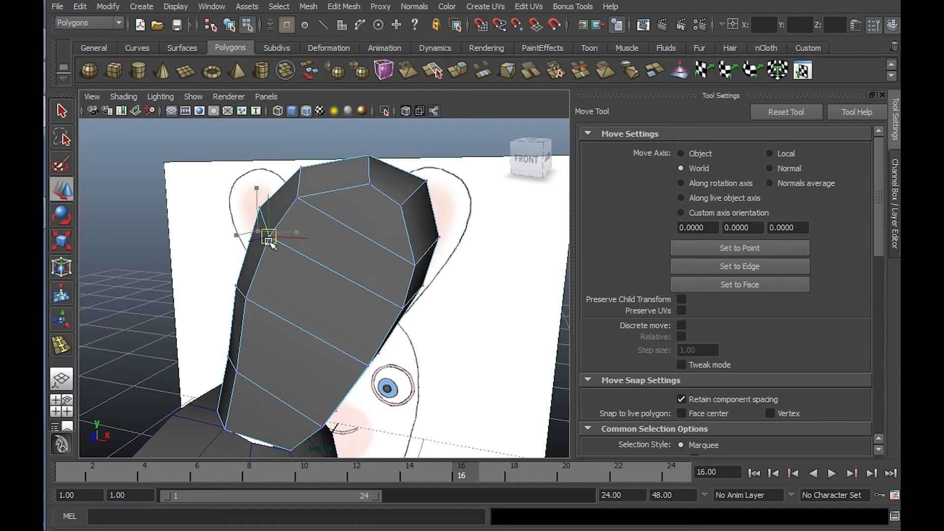
{"action": "left_click", "coordinate": [405, 308]}
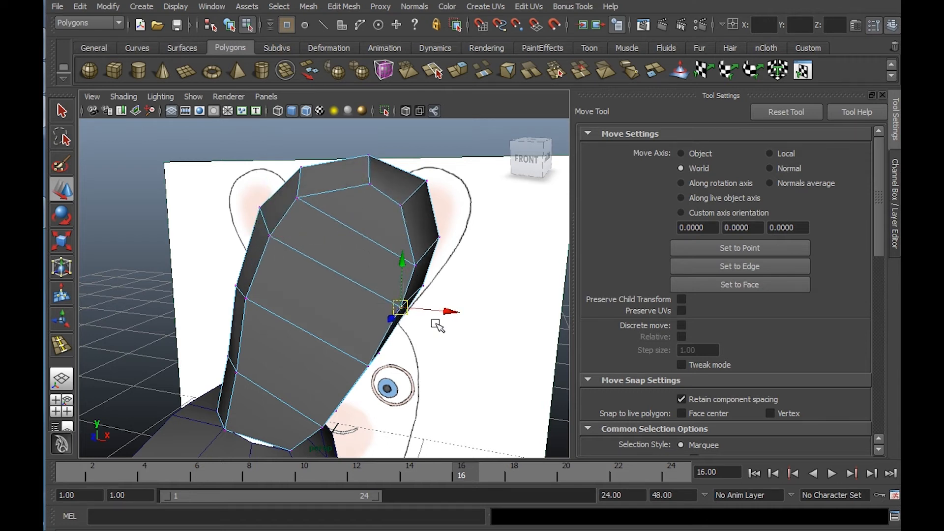
Reposition the front vertices along the ear's outer side and at its tip to smooth the side profile
{"action": "left_click_drag", "start_coordinate": [438, 325], "coordinate": [302, 317], "text": "alt"}
{"action": "left_click", "coordinate": [286, 322]}
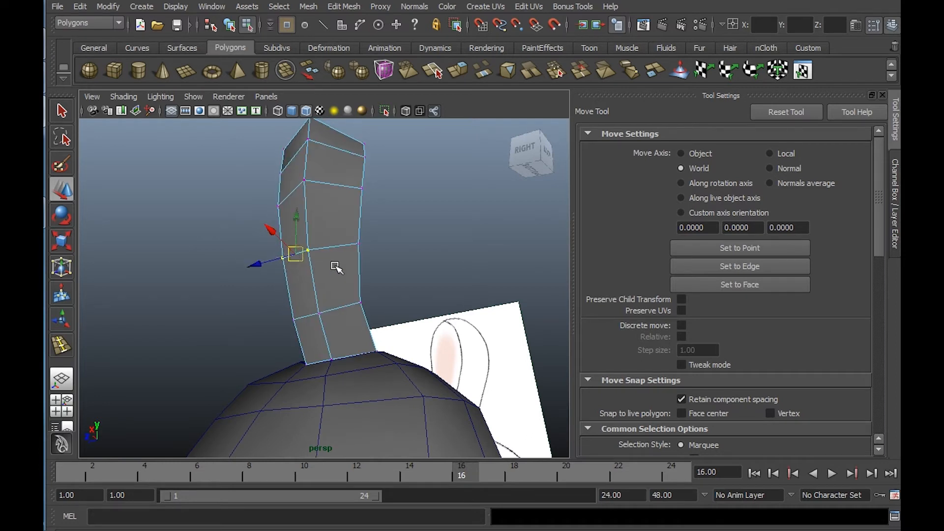
{"action": "left_click_drag", "start_coordinate": [337, 267], "coordinate": [316, 267], "text": "alt"}
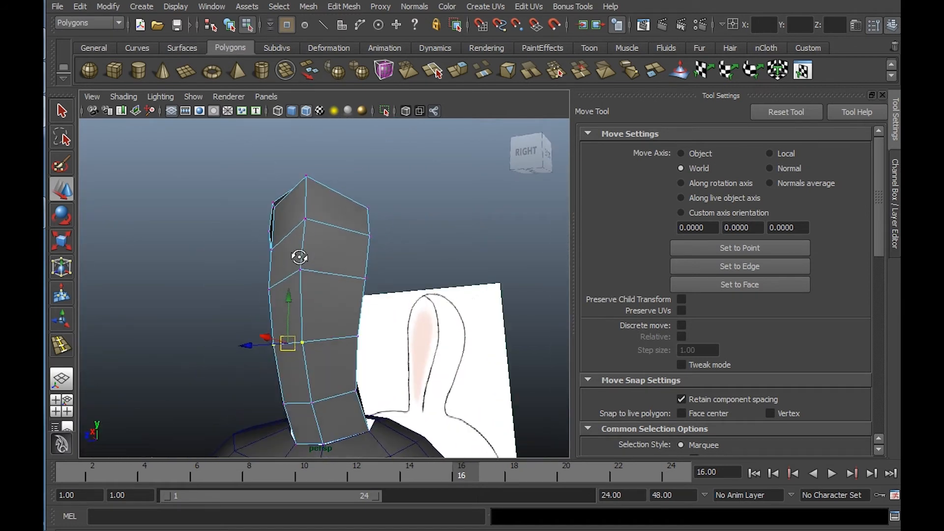
{"action": "left_click", "coordinate": [270, 244]}
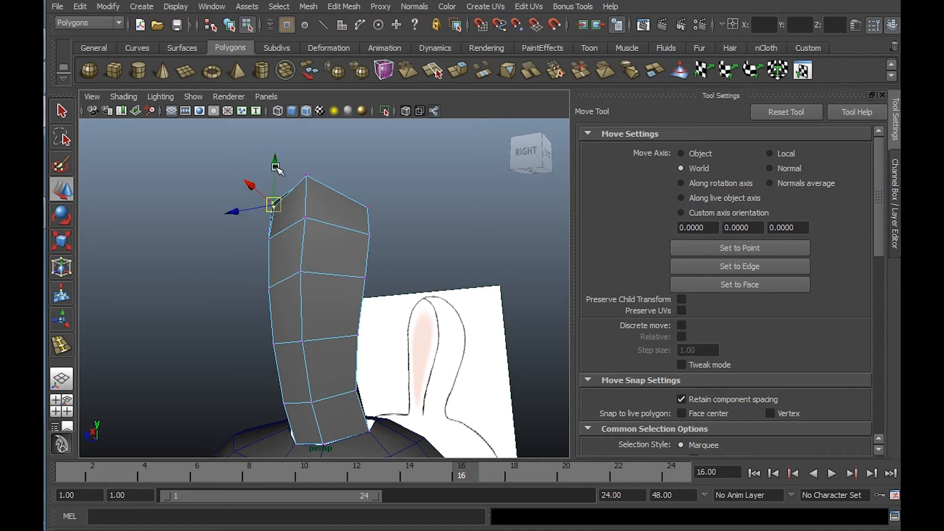
{"action": "left_click_drag", "start_coordinate": [278, 204], "coordinate": [297, 279]}
{"action": "left_click", "coordinate": [399, 210]}
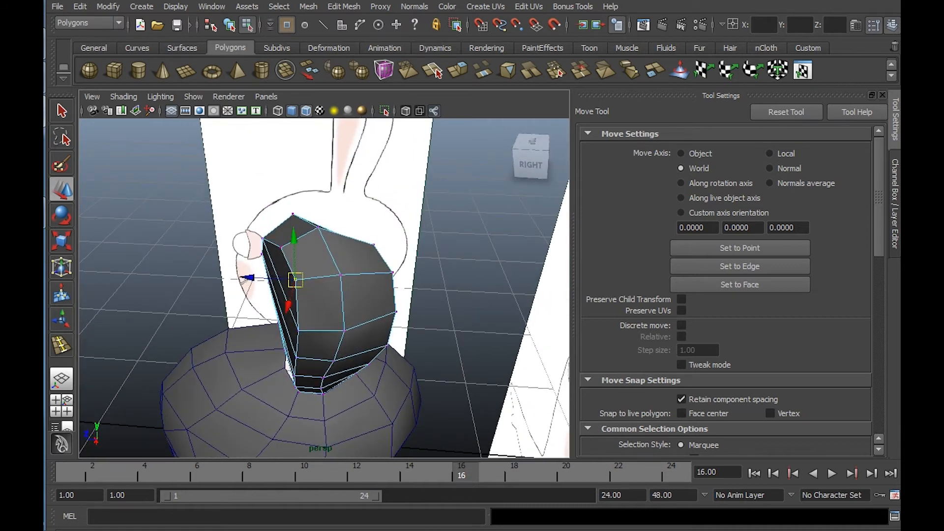
Insert a lengthwise edge loop through the middle of the ear, running down its front and back
{"action": "left_click", "coordinate": [343, 6]}
{"action": "left_click", "coordinate": [402, 116]}
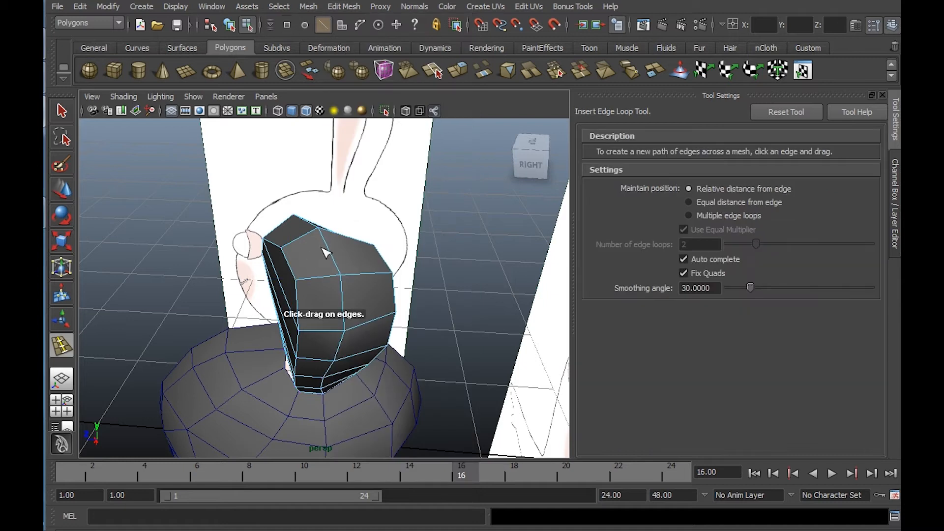
{"action": "left_click_drag", "start_coordinate": [328, 252], "coordinate": [335, 255]}
{"action": "left_click_drag", "start_coordinate": [335, 254], "coordinate": [289, 242], "text": "alt"}
Select the new loop's edges down the ear's back, pull them backward, and adjust a vertex of that centre line
{"action": "left_click", "coordinate": [64, 116]}
{"action": "right_click_drag", "start_coordinate": [321, 252], "coordinate": [323, 220]}
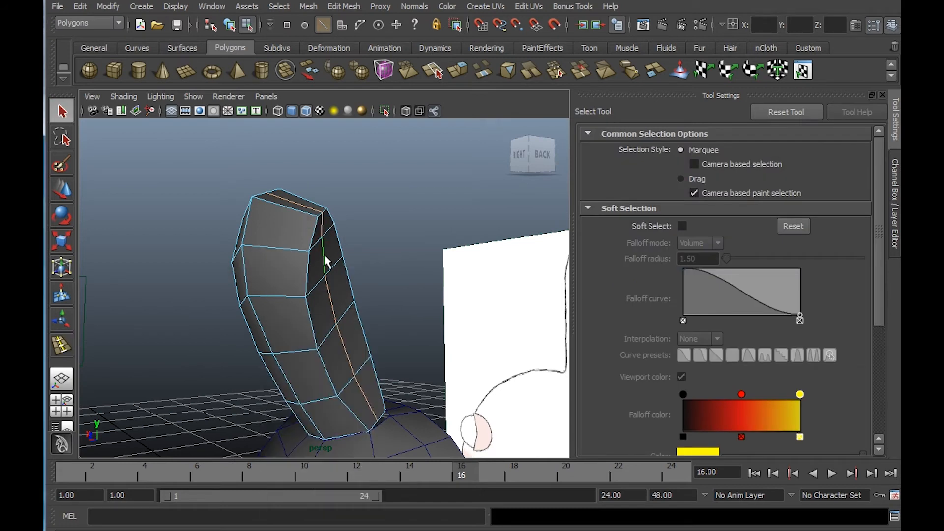
{"action": "left_click", "coordinate": [369, 405], "text": "shift"}
{"action": "left_click_drag", "start_coordinate": [368, 405], "coordinate": [334, 296], "text": "alt"}
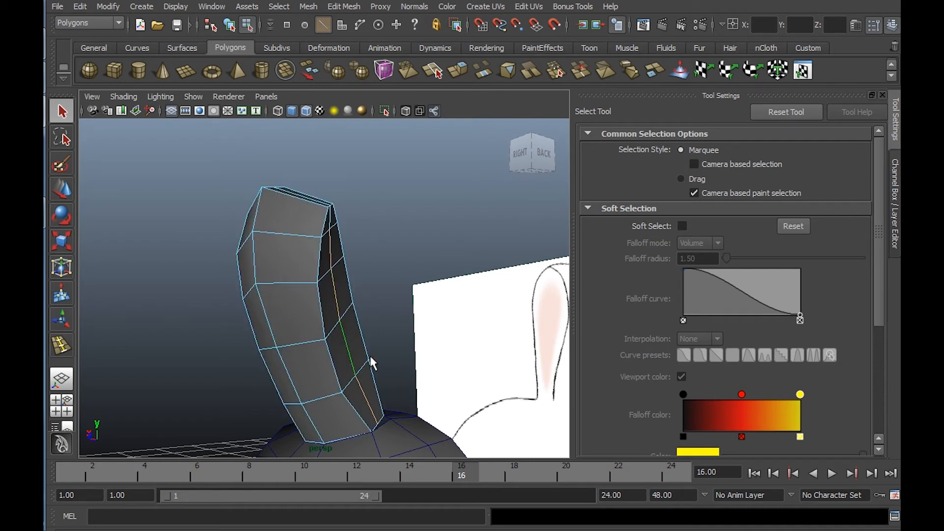
{"action": "key", "text": "w"}
{"action": "left_click_drag", "start_coordinate": [370, 354], "coordinate": [365, 310], "text": "alt"}
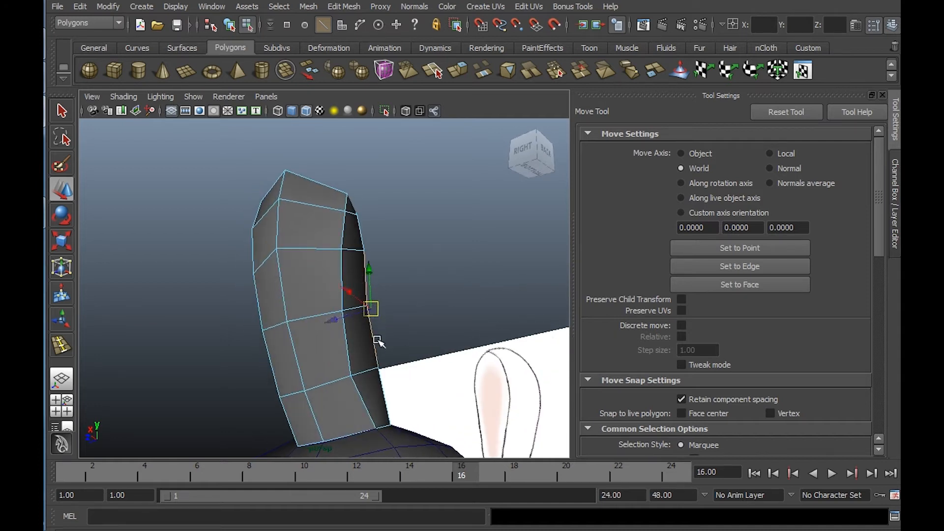
{"action": "right_click_drag", "start_coordinate": [379, 341], "coordinate": [310, 276]}
{"action": "left_click_drag", "start_coordinate": [393, 293], "coordinate": [381, 313]}
Select the two uppermost outer vertices on the back of the ear and move them together inward from the rim
{"action": "left_click_drag", "start_coordinate": [405, 268], "coordinate": [317, 322], "text": "alt"}
{"action": "right_click_drag", "start_coordinate": [322, 316], "coordinate": [360, 311], "text": "alt"}
{"action": "left_click_drag", "start_coordinate": [360, 311], "coordinate": [412, 220], "text": "alt"}
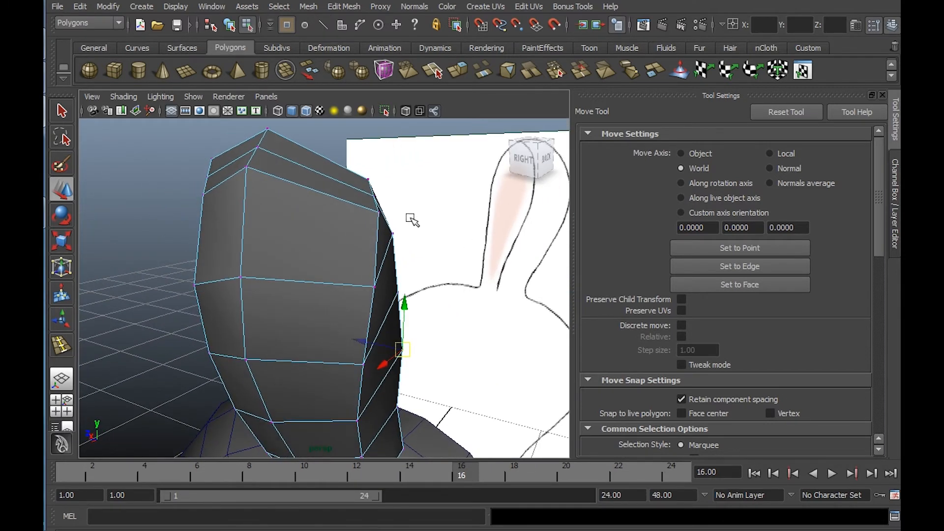
{"action": "left_click", "coordinate": [377, 212]}
{"action": "left_click", "coordinate": [368, 180], "text": "shift"}
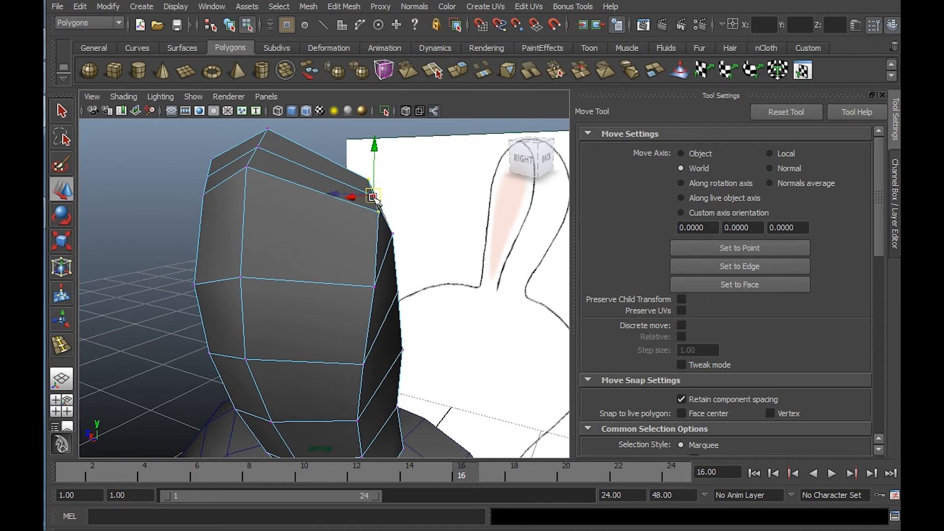
{"action": "left_click_drag", "start_coordinate": [373, 197], "coordinate": [331, 201]}
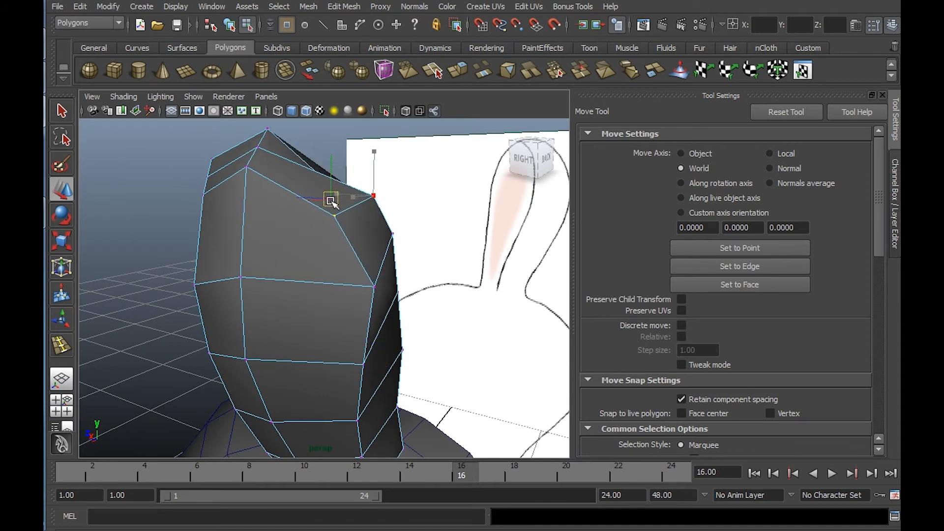
Move the next three outer back vertices down the ear inward one by one to round the outer side
{"action": "left_click", "coordinate": [374, 286]}
{"action": "left_click_drag", "start_coordinate": [405, 286], "coordinate": [349, 236], "text": "alt"}
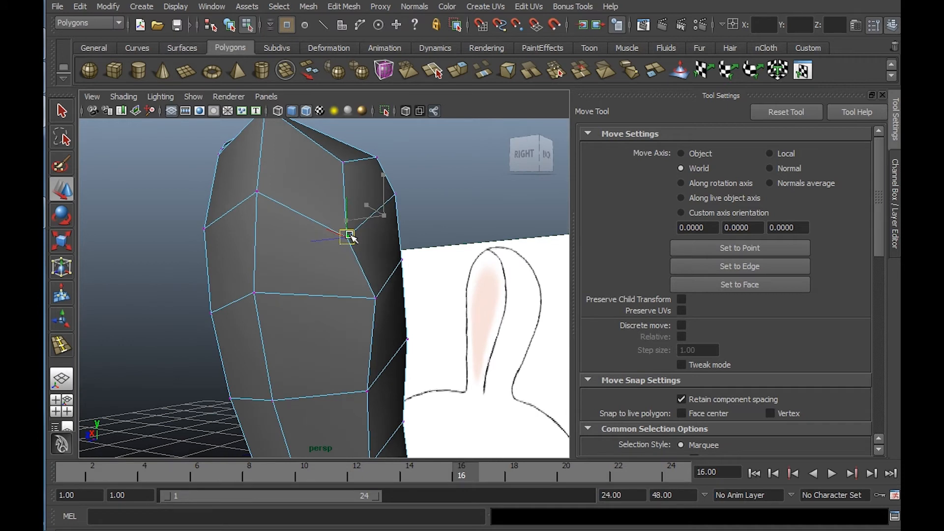
{"action": "left_click", "coordinate": [375, 298]}
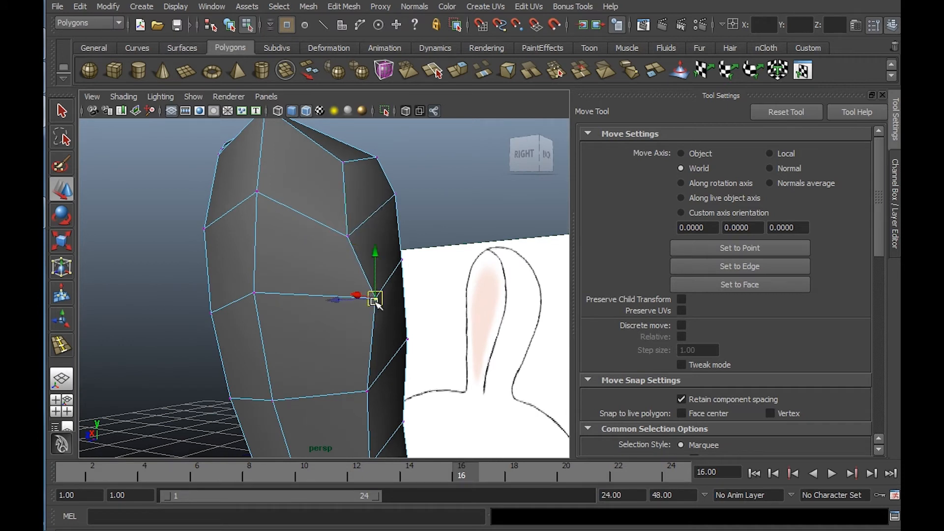
{"action": "left_click_drag", "start_coordinate": [375, 298], "coordinate": [353, 313]}
{"action": "left_click", "coordinate": [367, 392]}
{"action": "left_click_drag", "start_coordinate": [365, 394], "coordinate": [356, 397]}
Shift the back vertices along the ear's inner side inward to round that side as well
{"action": "left_click_drag", "start_coordinate": [395, 331], "coordinate": [299, 270], "text": "alt"}
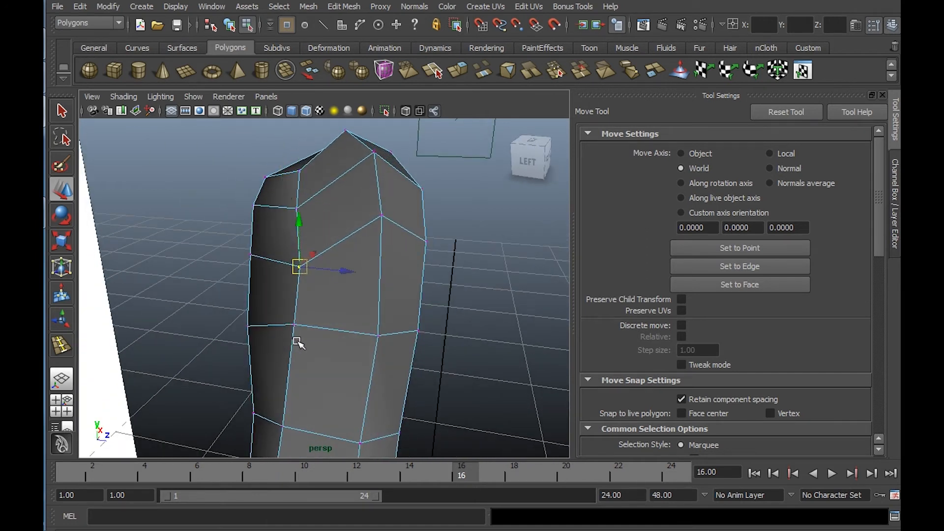
{"action": "left_click_drag", "start_coordinate": [293, 324], "coordinate": [302, 338]}
{"action": "left_click_drag", "start_coordinate": [319, 348], "coordinate": [466, 312], "text": "alt"}
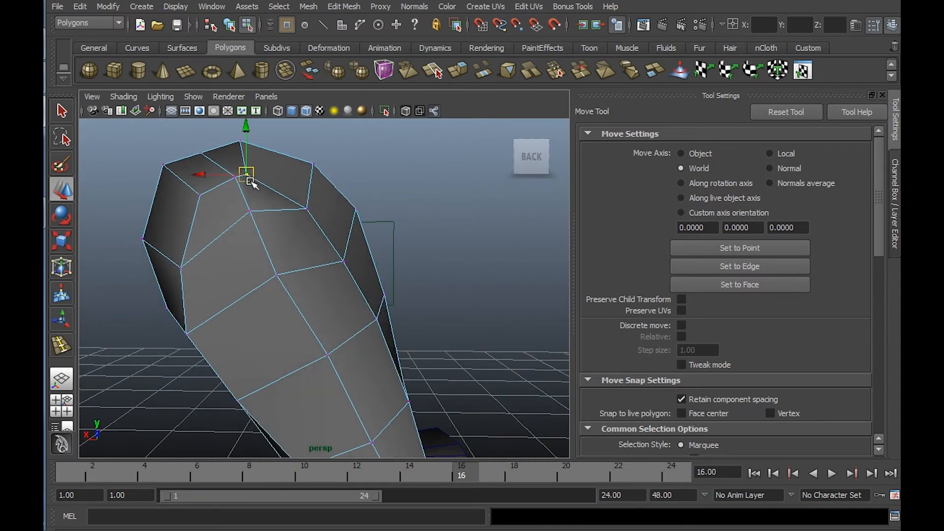
Reposition the centre, inner and outer vertices around the upper back of the ear to round its tip
{"action": "left_click_drag", "start_coordinate": [328, 194], "coordinate": [200, 196], "text": "alt"}
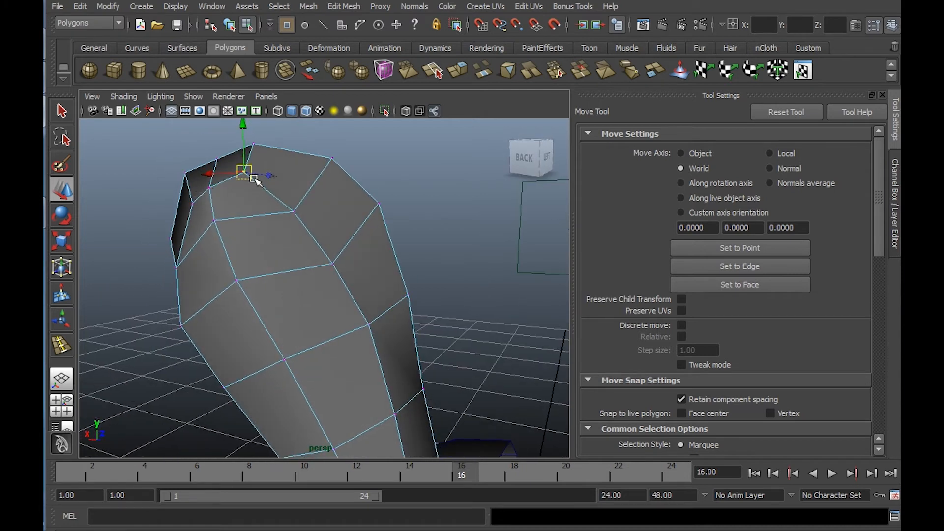
{"action": "mouse_move", "coordinate": [263, 191]}
{"action": "left_mouse_down", "text": "alt"}
{"action": "mouse_move", "coordinate": [336, 211]}
{"action": "mouse_move", "coordinate": [358, 207]}
{"action": "mouse_move", "coordinate": [234, 209]}
{"action": "mouse_move", "coordinate": [310, 198]}
{"action": "mouse_move", "coordinate": [312, 161]}
{"action": "mouse_move", "coordinate": [338, 190]}
{"action": "mouse_move", "coordinate": [308, 251]}
{"action": "left_mouse_up", "text": "alt"}
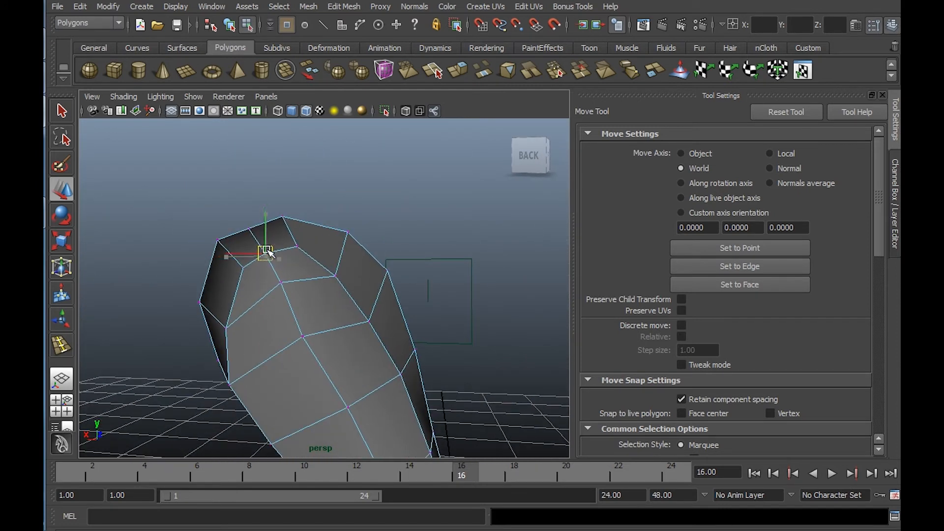
{"action": "left_click", "coordinate": [301, 249]}
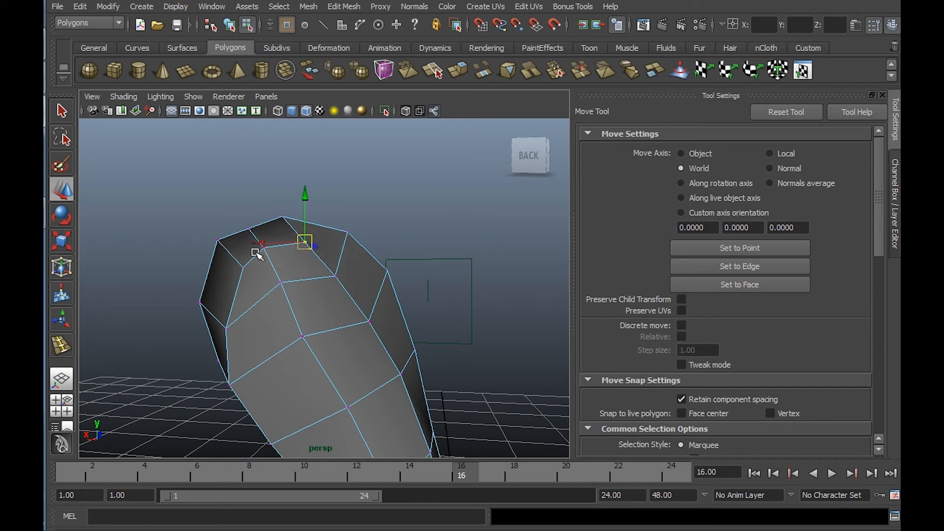
{"action": "left_click", "coordinate": [242, 268]}
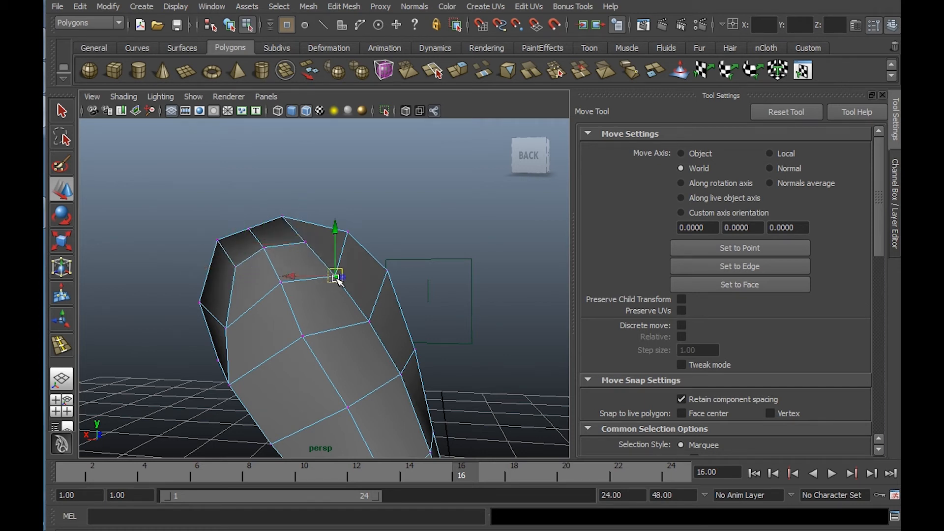
{"action": "left_click_drag", "start_coordinate": [338, 281], "coordinate": [346, 267], "text": "alt"}
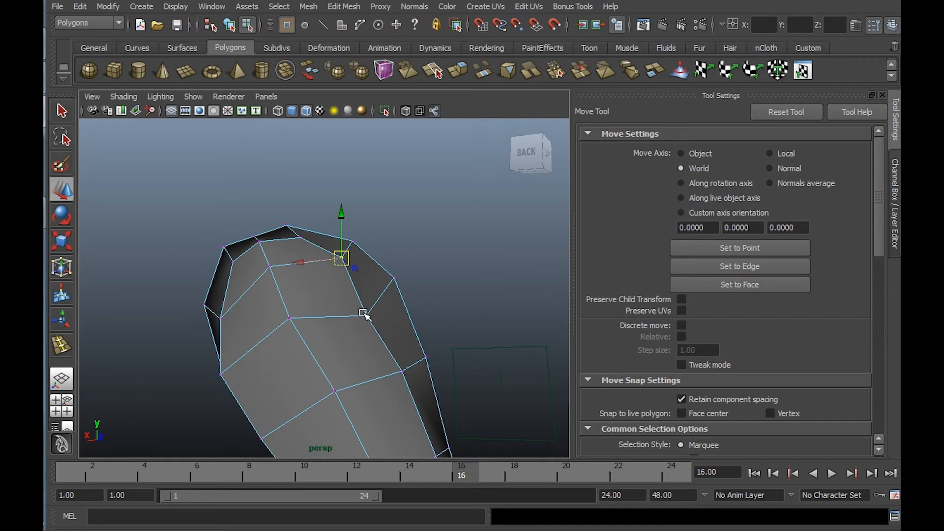
Adjust the inner side's back vertices below the tip to even out the curve of the ear's back
{"action": "left_click_drag", "start_coordinate": [421, 305], "coordinate": [286, 329], "text": "alt"}
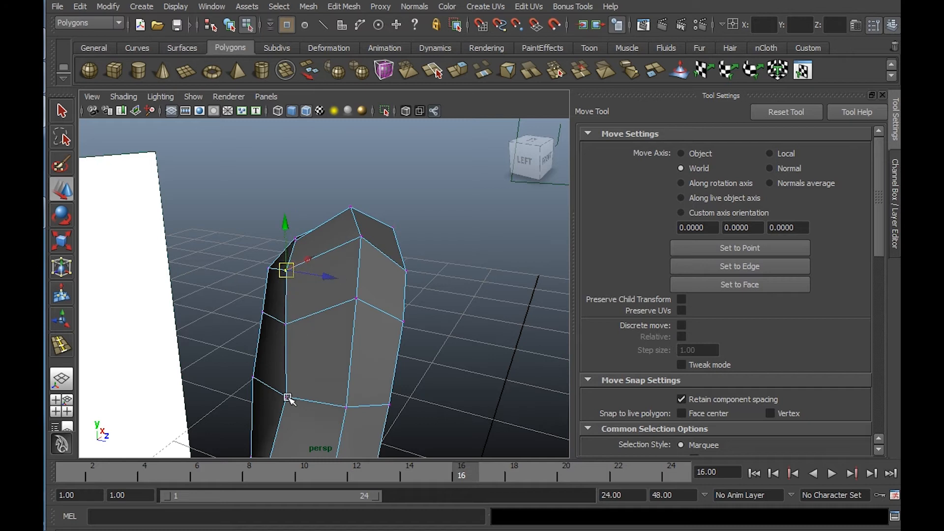
{"action": "left_click_drag", "start_coordinate": [284, 396], "coordinate": [436, 269], "text": "alt"}
{"action": "left_click", "coordinate": [371, 270]}
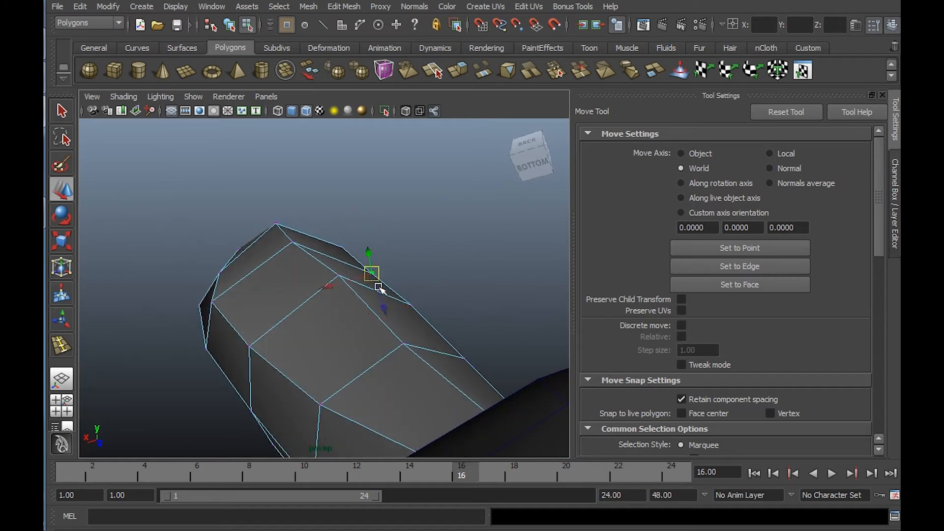
{"action": "left_click_drag", "start_coordinate": [375, 275], "coordinate": [507, 365]}
{"action": "left_click", "coordinate": [281, 359]}
Adjust the rim and tip vertices at the top of the ear's front face to round its outline
{"action": "left_click_drag", "start_coordinate": [362, 314], "coordinate": [463, 311], "text": "alt"}
{"action": "right_click_drag", "start_coordinate": [462, 311], "coordinate": [415, 318], "text": "alt"}
{"action": "left_click_drag", "start_coordinate": [389, 315], "coordinate": [422, 284], "text": "alt"}
{"action": "right_click_drag", "start_coordinate": [339, 267], "coordinate": [288, 268]}
{"action": "left_click_drag", "start_coordinate": [320, 268], "coordinate": [423, 254], "text": "alt"}
{"action": "left_click", "coordinate": [421, 230]}
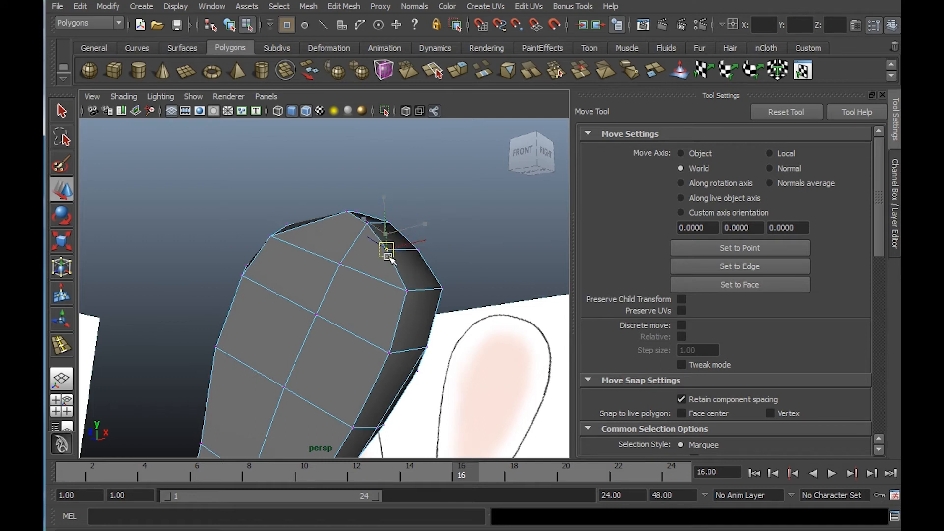
{"action": "left_click", "coordinate": [350, 212]}
{"action": "left_click_drag", "start_coordinate": [349, 214], "coordinate": [322, 224]}
Select the four centre vertices down the ear's front face and push them back to hollow the inner ear
{"action": "left_click_drag", "start_coordinate": [368, 231], "coordinate": [288, 215], "text": "alt"}
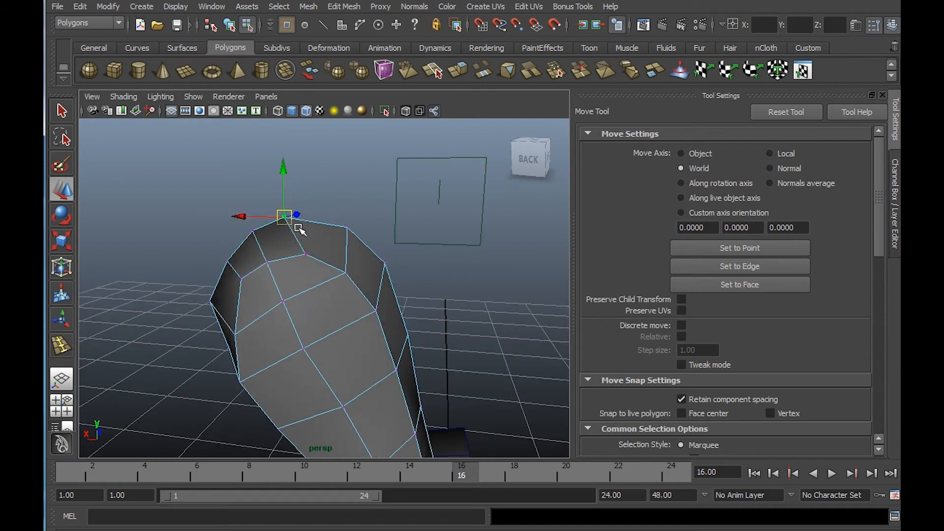
{"action": "left_click_drag", "start_coordinate": [233, 260], "coordinate": [358, 270], "text": "alt"}
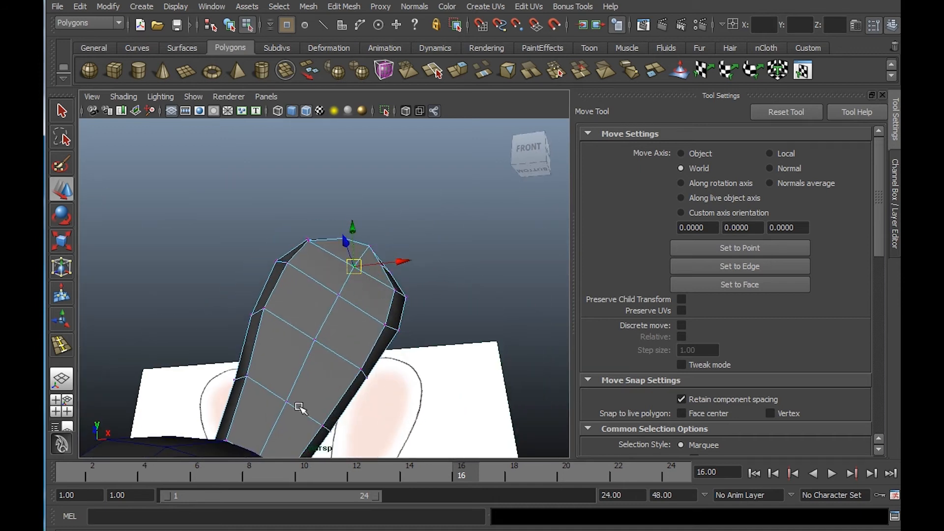
{"action": "left_click_drag", "start_coordinate": [288, 404], "coordinate": [347, 272], "text": "alt"}
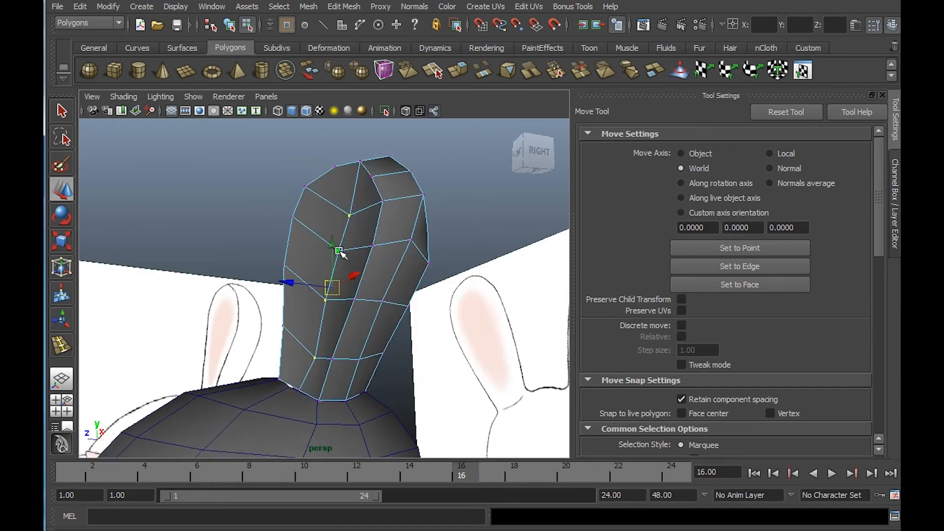
Adjust the ear's front base corner vertices at the head seam and align the back base vertex with the neighbouring head vertex
{"action": "left_click_drag", "start_coordinate": [346, 306], "coordinate": [327, 361], "text": "alt"}
{"action": "middle_click_drag", "start_coordinate": [327, 361], "coordinate": [350, 266], "text": "alt"}
{"action": "scroll", "coordinate": [376, 360], "scroll_direction": "up", "scroll_amount": 3}
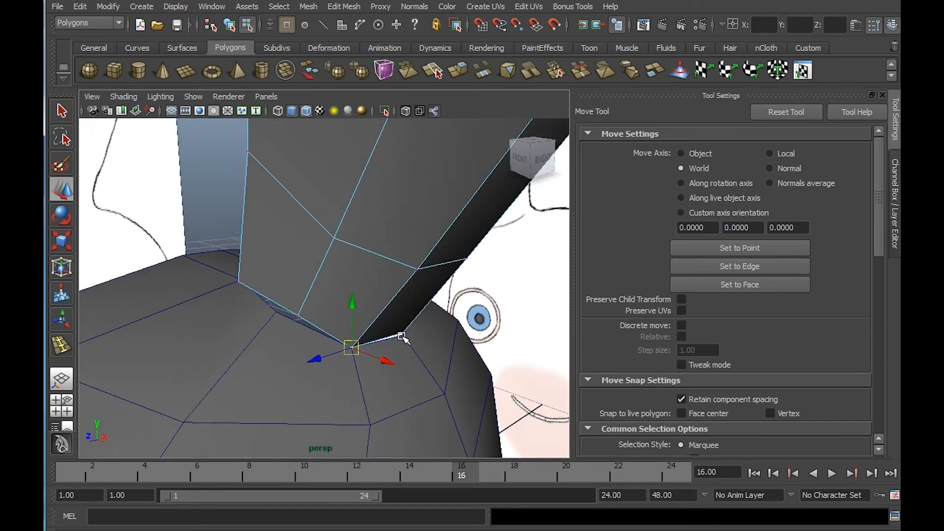
{"action": "left_click", "coordinate": [238, 282]}
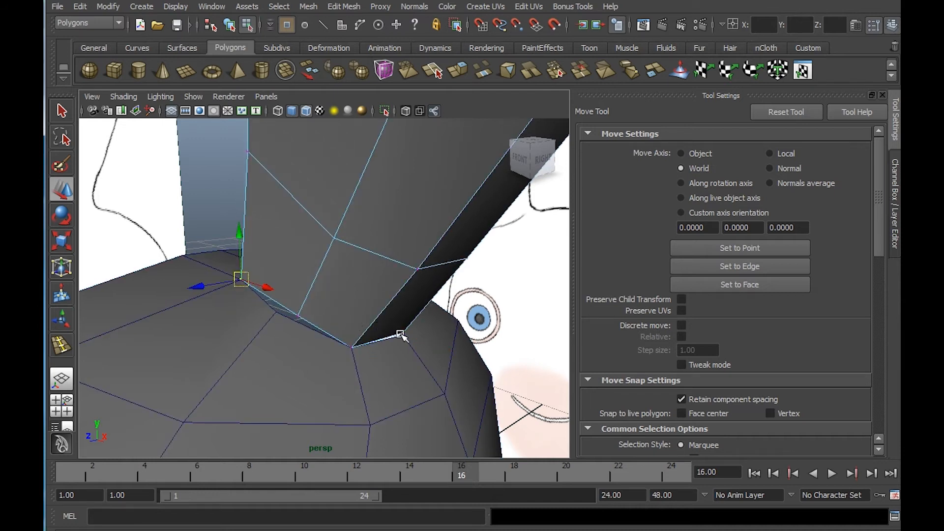
{"action": "left_click_drag", "start_coordinate": [386, 320], "coordinate": [368, 395], "text": "alt"}
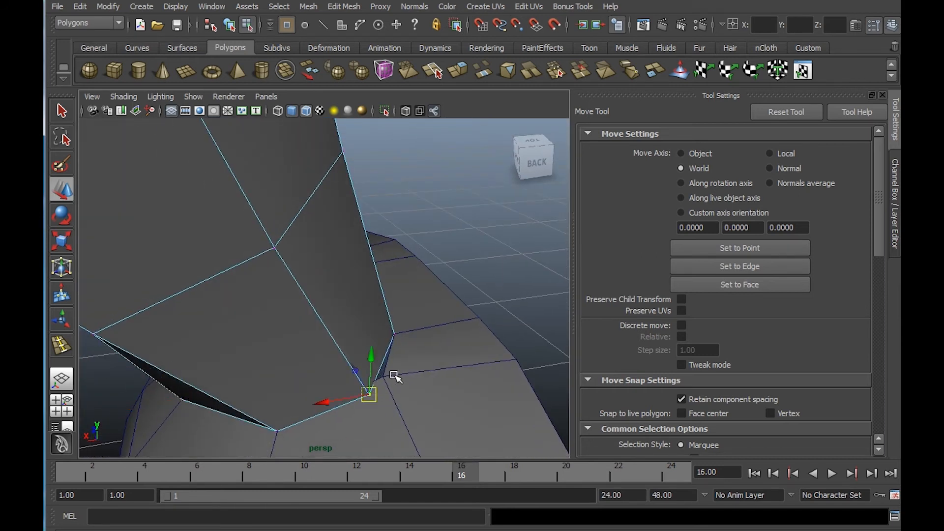
{"action": "right_click_drag", "start_coordinate": [395, 376], "coordinate": [383, 372]}
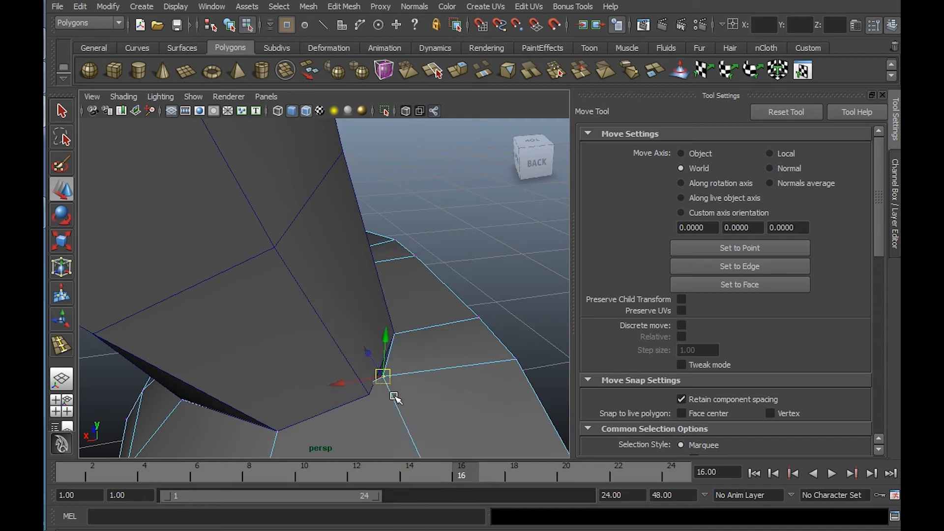
{"action": "mouse_move", "coordinate": [367, 392]}
{"action": "left_mouse_down", "text": "alt"}
{"action": "mouse_move", "coordinate": [310, 363]}
{"action": "mouse_move", "coordinate": [310, 331]}
{"action": "mouse_move", "coordinate": [374, 321]}
{"action": "mouse_move", "coordinate": [430, 329]}
{"action": "mouse_move", "coordinate": [369, 289]}
{"action": "mouse_move", "coordinate": [377, 278]}
{"action": "left_mouse_up", "text": "alt"}
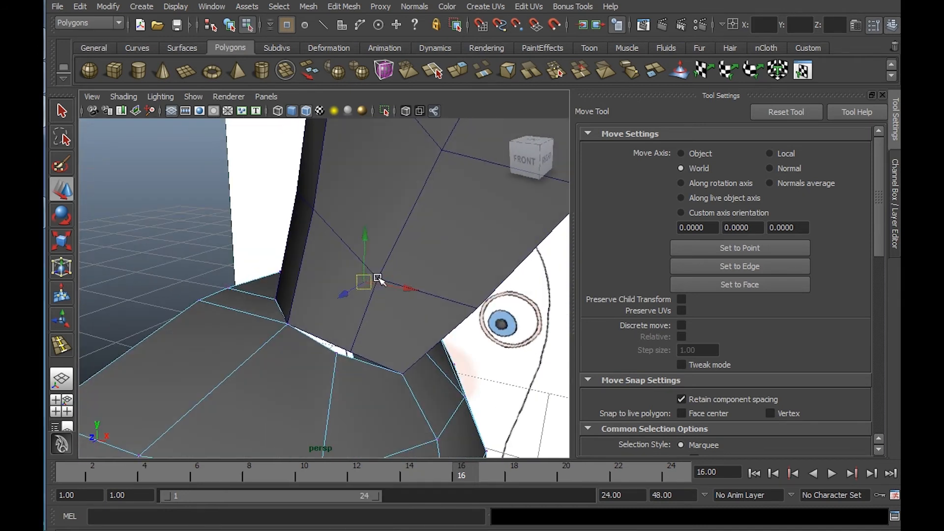
Snap the centre vertex of the ear's front base onto the matching head vertex and switch the ear to face selection
{"action": "right_click_drag", "start_coordinate": [397, 278], "coordinate": [397, 329]}
{"action": "right_click_drag", "start_coordinate": [340, 279], "coordinate": [340, 279]}
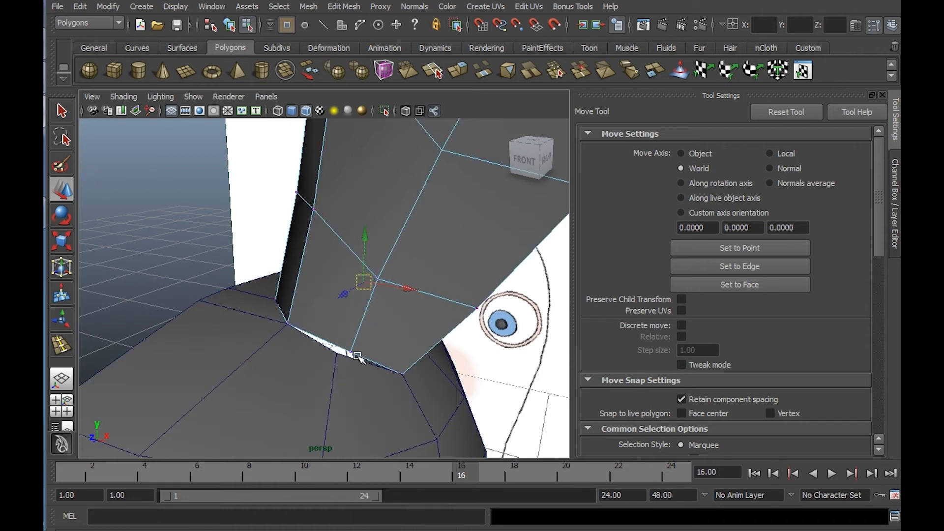
{"action": "mouse_move", "coordinate": [400, 347]}
{"action": "left_mouse_down", "text": "alt"}
{"action": "mouse_move", "coordinate": [328, 336]}
{"action": "mouse_move", "coordinate": [276, 352]}
{"action": "mouse_move", "coordinate": [360, 303]}
{"action": "left_mouse_up", "text": "alt"}
{"action": "key", "text": "v"}
{"action": "right_click_drag", "start_coordinate": [375, 278], "coordinate": [379, 313]}
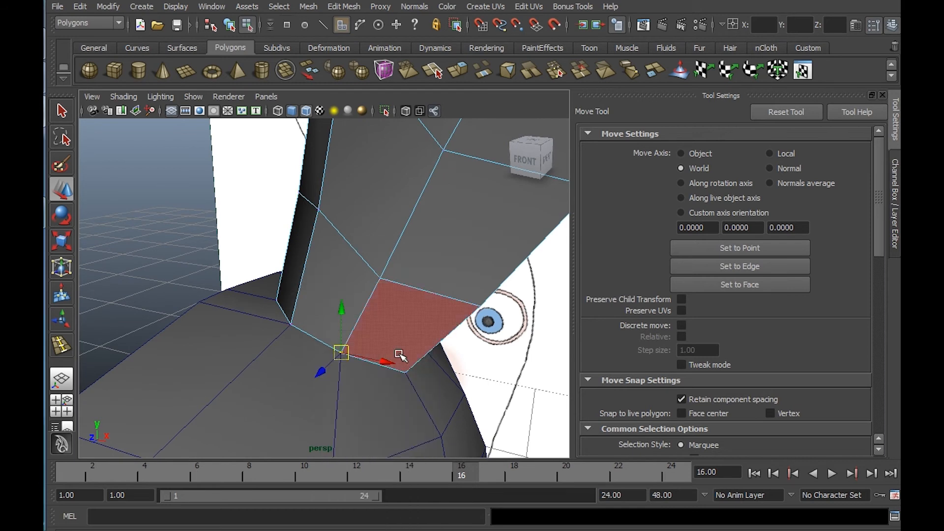
Select the four faces closing off the underside of the ear's base and delete them
{"action": "left_click_drag", "start_coordinate": [399, 355], "coordinate": [481, 243], "text": "alt"}
{"action": "left_click", "coordinate": [406, 307]}
{"action": "left_click", "coordinate": [358, 348], "text": "shift"}
{"action": "left_click", "coordinate": [314, 326], "text": "shift"}
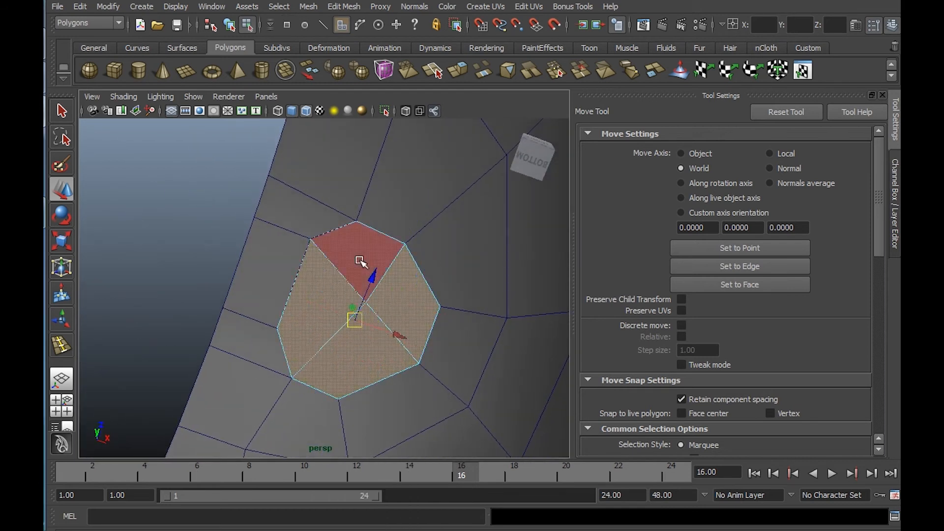
{"action": "left_click", "coordinate": [361, 262], "text": "shift"}
{"action": "key", "text": "Delete"}
Select the ear and the head as objects and combine them into a single mesh
{"action": "right_click_drag", "start_coordinate": [391, 269], "coordinate": [428, 253]}
{"action": "left_click_drag", "start_coordinate": [468, 219], "coordinate": [386, 274], "text": "alt"}
{"action": "right_click_drag", "start_coordinate": [386, 274], "coordinate": [409, 257]}
{"action": "left_click_drag", "start_coordinate": [409, 258], "coordinate": [367, 249], "text": "alt"}
{"action": "left_click", "coordinate": [366, 249]}
{"action": "left_click", "coordinate": [269, 375], "text": "shift"}
{"action": "left_click_drag", "start_coordinate": [269, 375], "coordinate": [300, 248], "text": "alt+shift"}
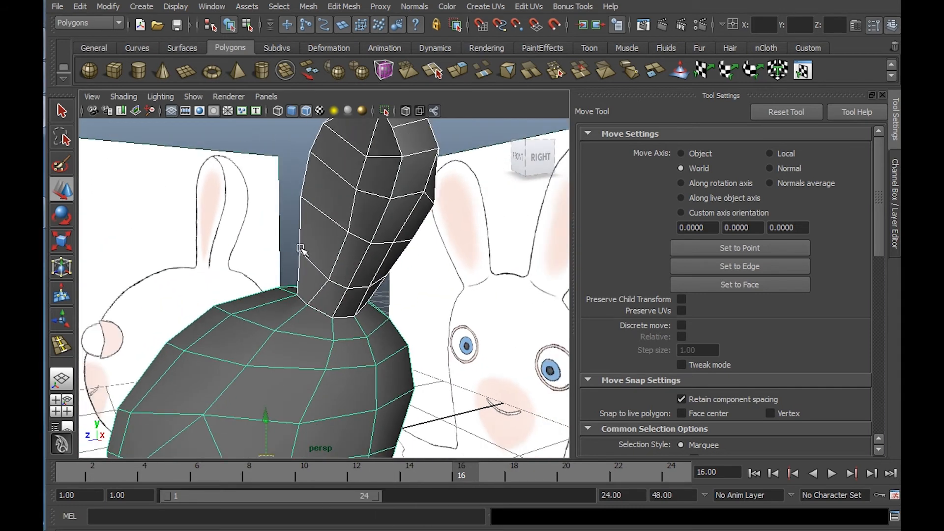
{"action": "left_click", "coordinate": [309, 6]}
{"action": "left_click", "coordinate": [320, 28]}
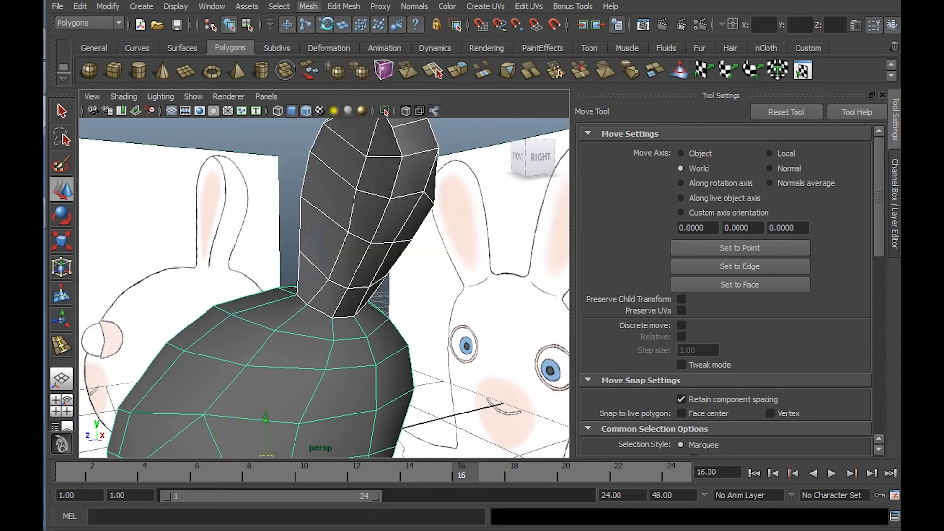
Select the vertices around the seam between ear and head and merge them
{"action": "right_click", "coordinate": [346, 234]}
{"action": "right_click_drag", "start_coordinate": [346, 234], "coordinate": [316, 236]}
{"action": "left_click_drag", "start_coordinate": [317, 237], "coordinate": [329, 272], "text": "alt"}
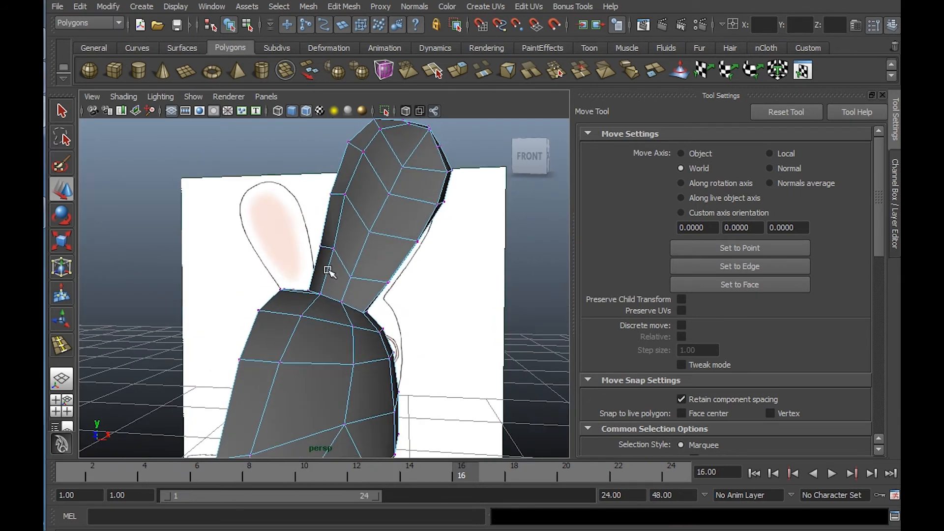
{"action": "left_click_drag", "start_coordinate": [415, 346], "coordinate": [415, 347]}
{"action": "left_click_drag", "start_coordinate": [377, 299], "coordinate": [280, 329], "text": "alt"}
{"action": "right_click_drag", "start_coordinate": [344, 334], "coordinate": [424, 344], "text": "alt"}
{"action": "left_click", "coordinate": [343, 5]}
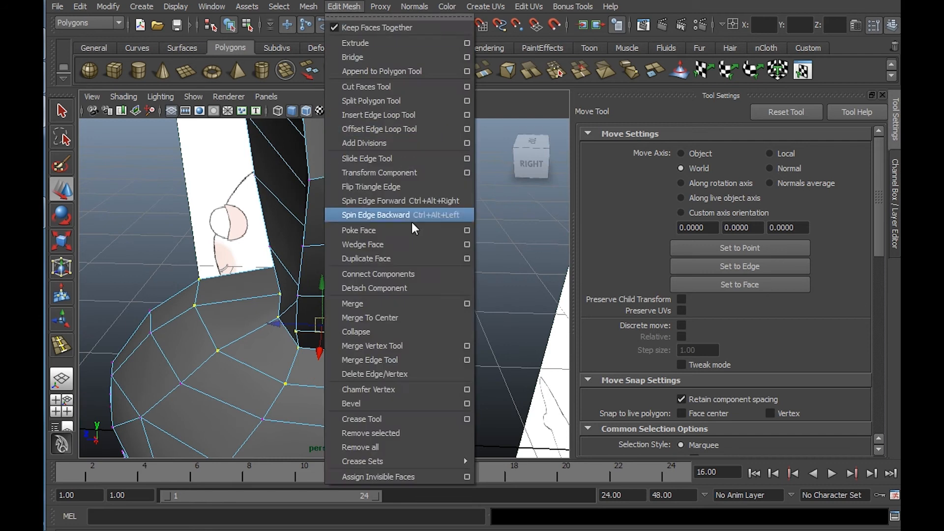
{"action": "left_click", "coordinate": [418, 302]}
{"action": "left_click_drag", "start_coordinate": [419, 309], "coordinate": [485, 284], "text": "alt"}
Test the weld by moving a vertex at the ear's base seam, and undo the move
{"action": "right_click_drag", "start_coordinate": [371, 277], "coordinate": [419, 255]}
{"action": "left_click_drag", "start_coordinate": [452, 278], "coordinate": [365, 275], "text": "alt"}
{"action": "right_click_drag", "start_coordinate": [353, 277], "coordinate": [315, 280]}
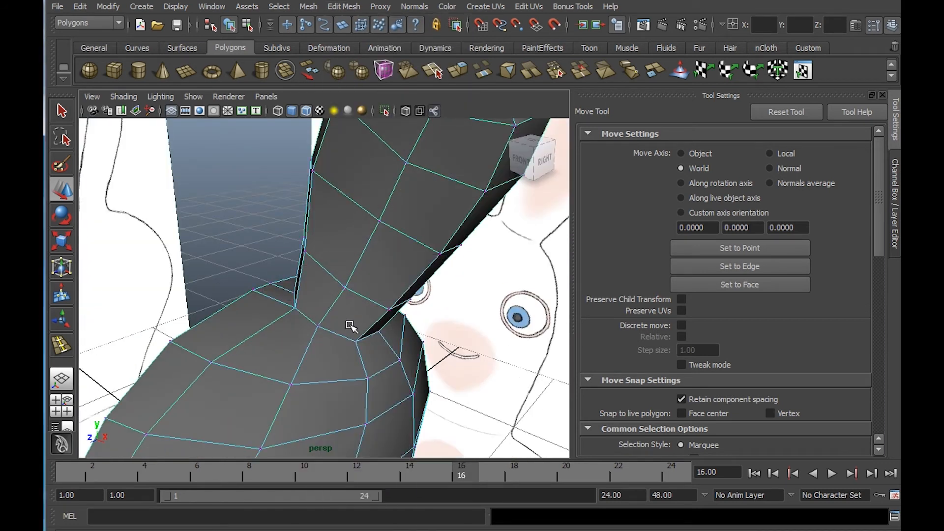
{"action": "left_click_drag", "start_coordinate": [340, 335], "coordinate": [283, 306], "text": "alt"}
{"action": "key", "text": "ctrl+s"}
{"action": "key", "text": "ctrl+z"}
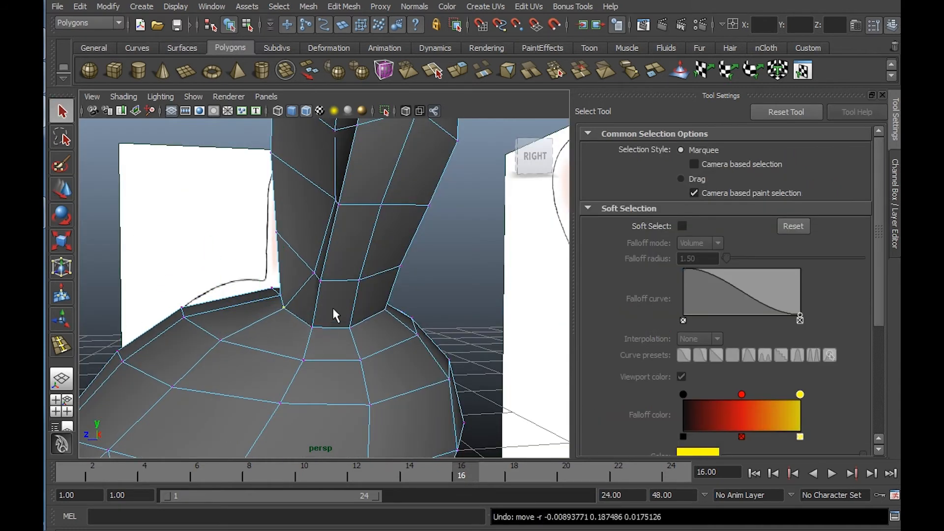
Return the combined mesh to object selection and save the scene
{"action": "left_click_drag", "start_coordinate": [338, 283], "coordinate": [350, 269], "text": "alt"}
{"action": "right_click_drag", "start_coordinate": [341, 248], "coordinate": [380, 223]}
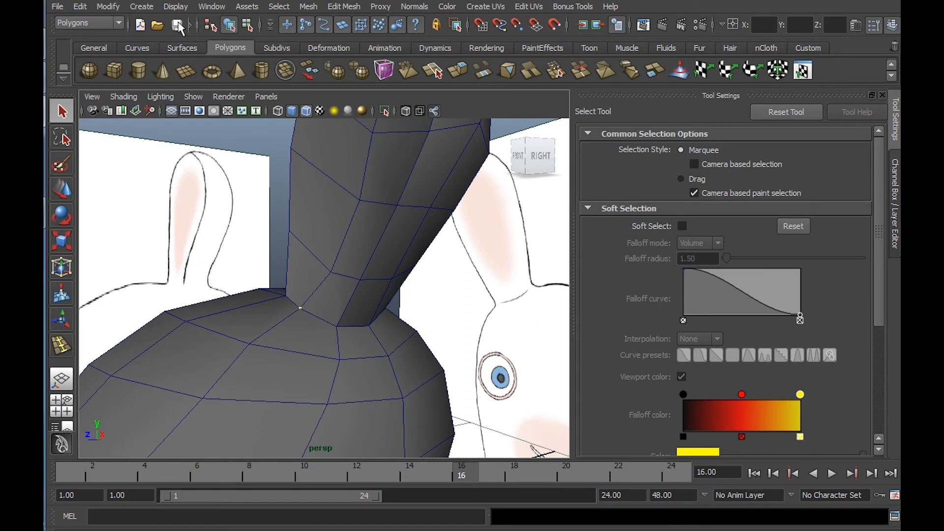
{"action": "left_click", "coordinate": [178, 25]}
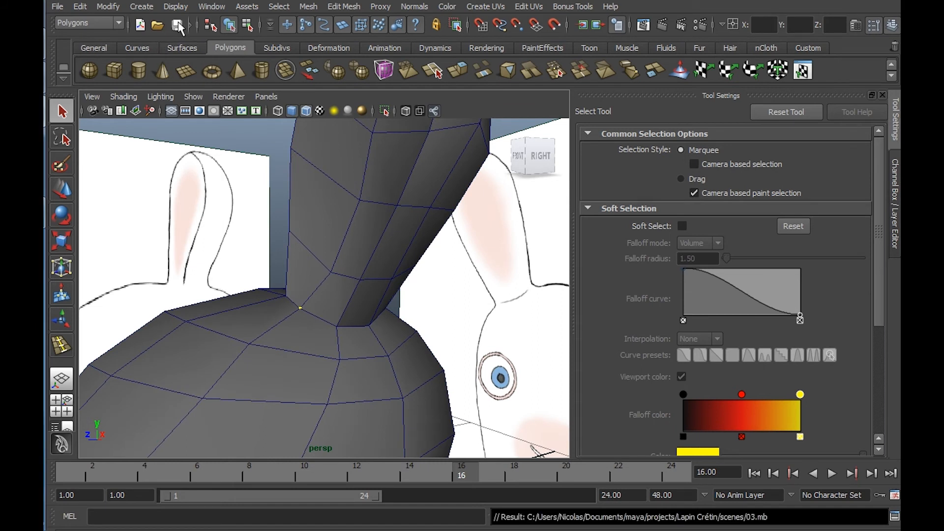
{"action": "left_click", "coordinate": [175, 25]}
Cut a line of edges with the Split Polygon Tool around the centre column of the ear's front face
{"action": "left_click_drag", "start_coordinate": [327, 219], "coordinate": [339, 287], "text": "alt"}
{"action": "middle_click_drag", "start_coordinate": [339, 287], "coordinate": [329, 288], "text": "alt"}
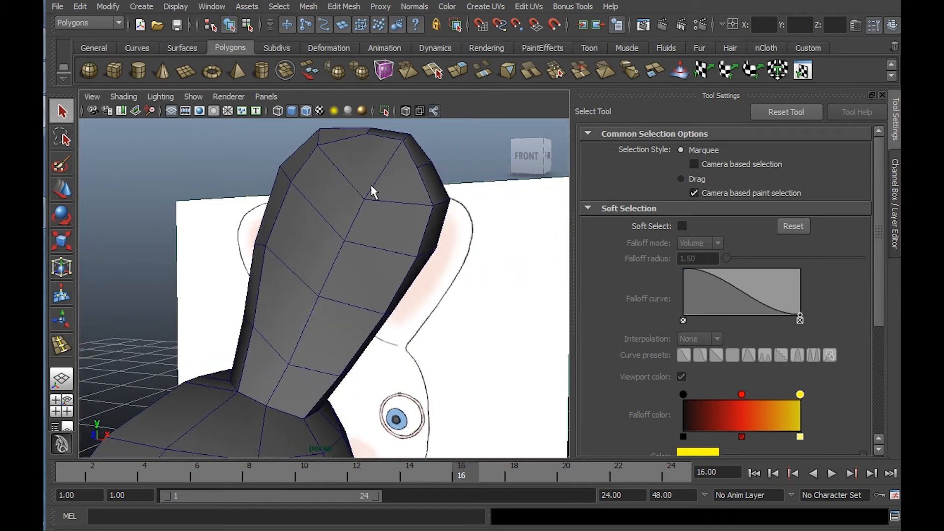
{"action": "left_click", "coordinate": [382, 165]}
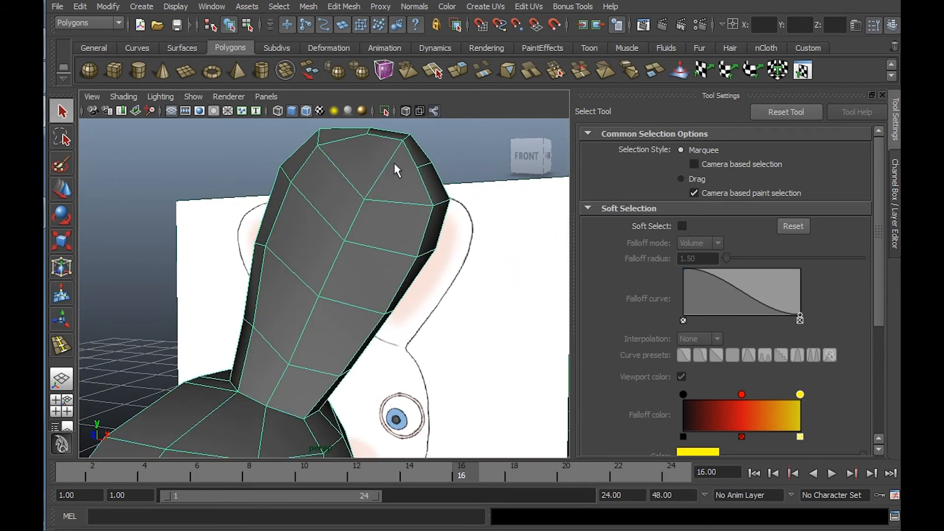
{"action": "left_click", "coordinate": [346, 7]}
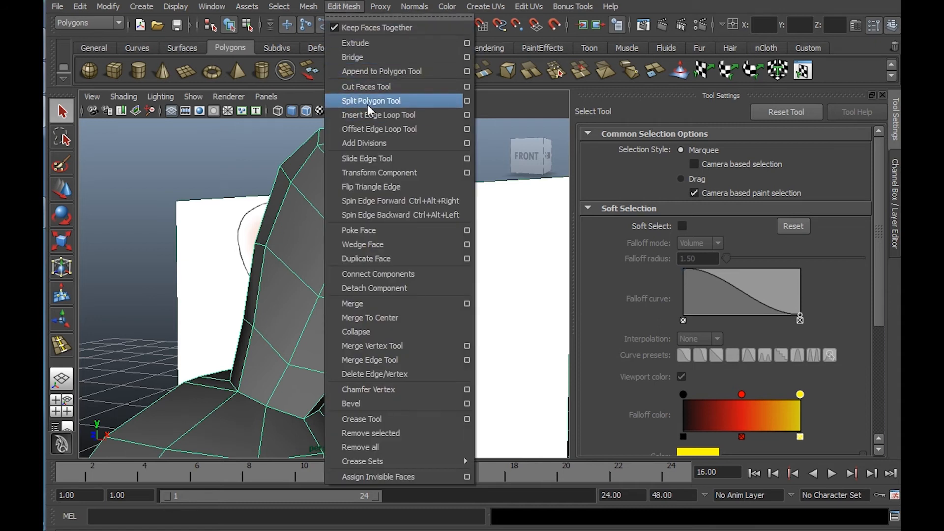
{"action": "left_click", "coordinate": [367, 103]}
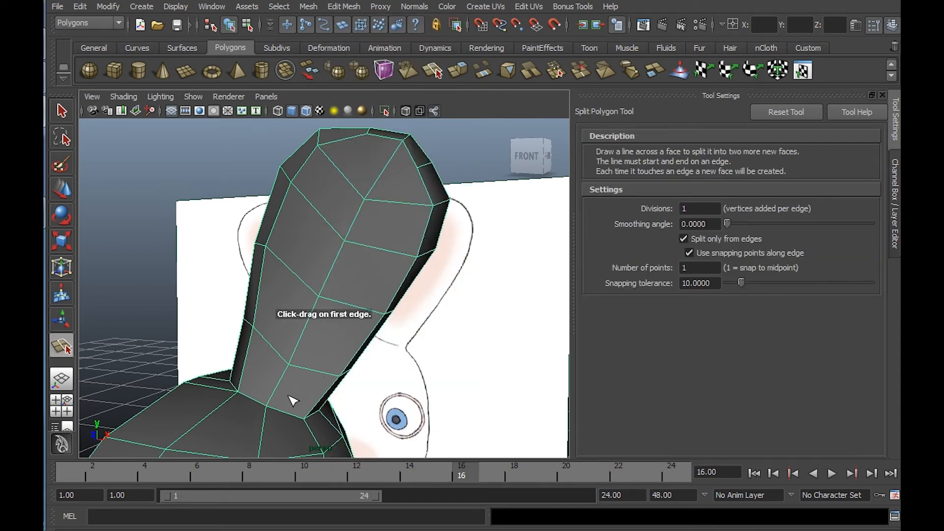
{"action": "left_click", "coordinate": [310, 370]}
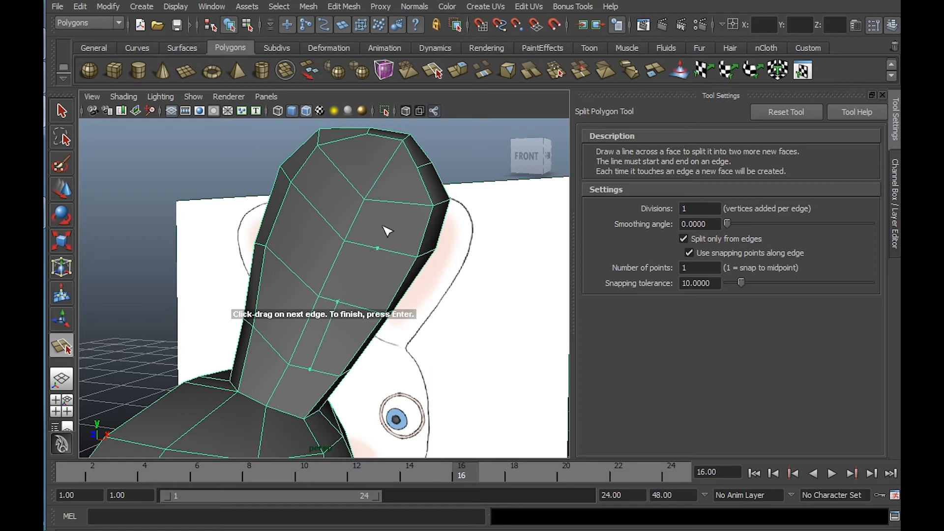
{"action": "left_click", "coordinate": [382, 202]}
{"action": "left_click", "coordinate": [326, 221]}
{"action": "left_click", "coordinate": [303, 280]}
{"action": "key", "text": "q"}
Move the new vertices on the outer side of the ear's centre column outward to widen the inner-ear loop
{"action": "right_click_drag", "start_coordinate": [376, 252], "coordinate": [337, 247]}
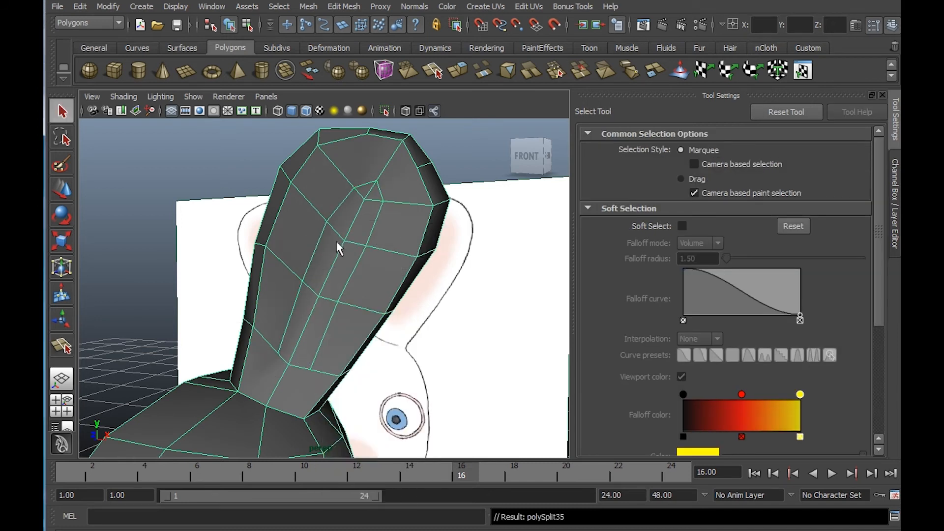
{"action": "left_click", "coordinate": [366, 245]}
{"action": "key", "text": "w"}
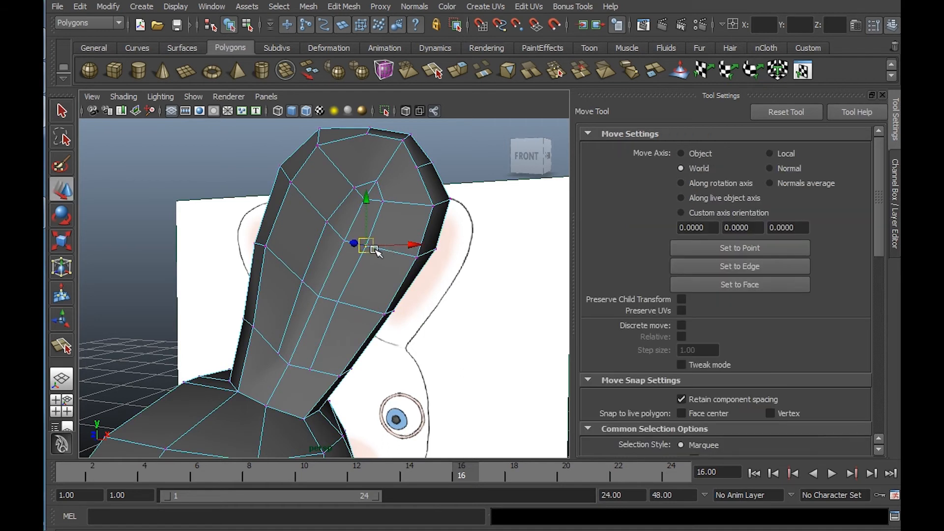
{"action": "left_click_drag", "start_coordinate": [367, 246], "coordinate": [390, 253]}
{"action": "left_click", "coordinate": [340, 303]}
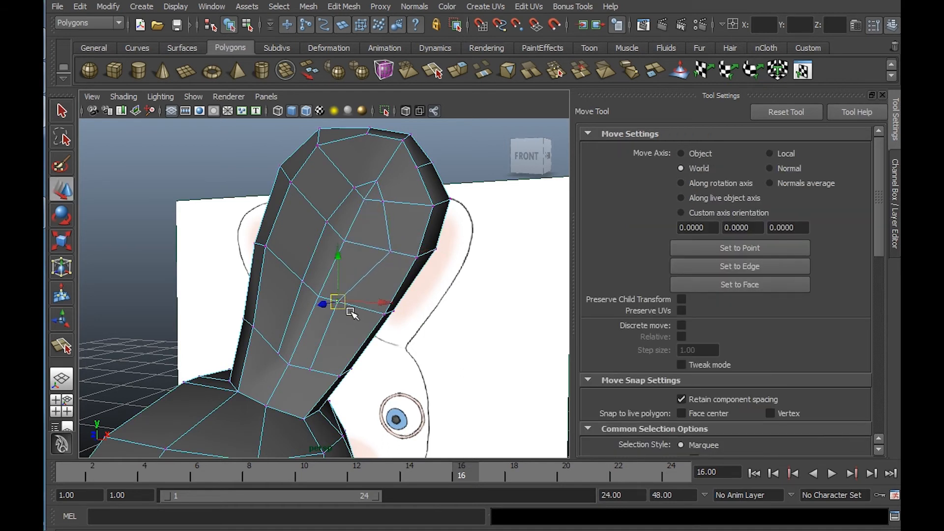
{"action": "left_click_drag", "start_coordinate": [340, 303], "coordinate": [359, 306]}
{"action": "left_click", "coordinate": [315, 371]}
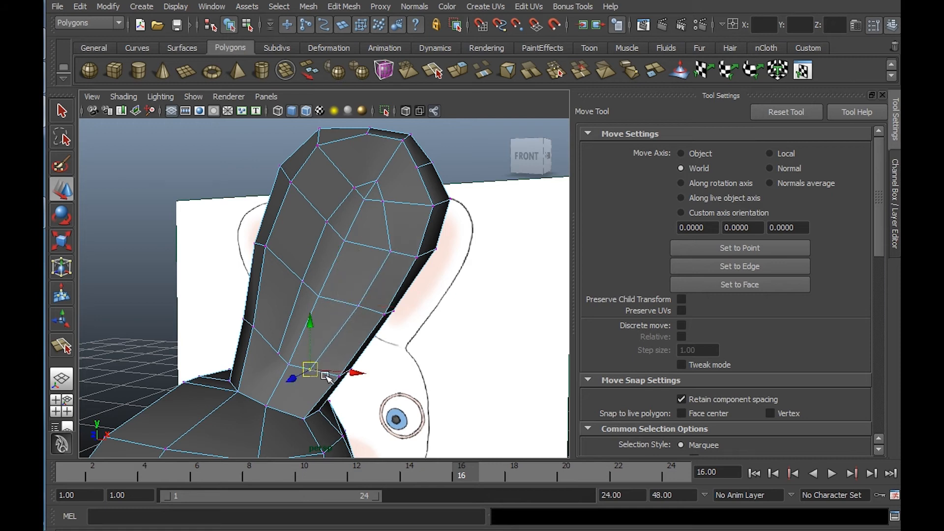
Move the three new vertices on the other side of the centre column toward the ear's opposite rim
{"action": "key", "text": "F8"}
{"action": "right_click_drag", "start_coordinate": [281, 354], "coordinate": [217, 276]}
{"action": "left_click", "coordinate": [279, 355]}
{"action": "left_click_drag", "start_coordinate": [283, 359], "coordinate": [275, 354]}
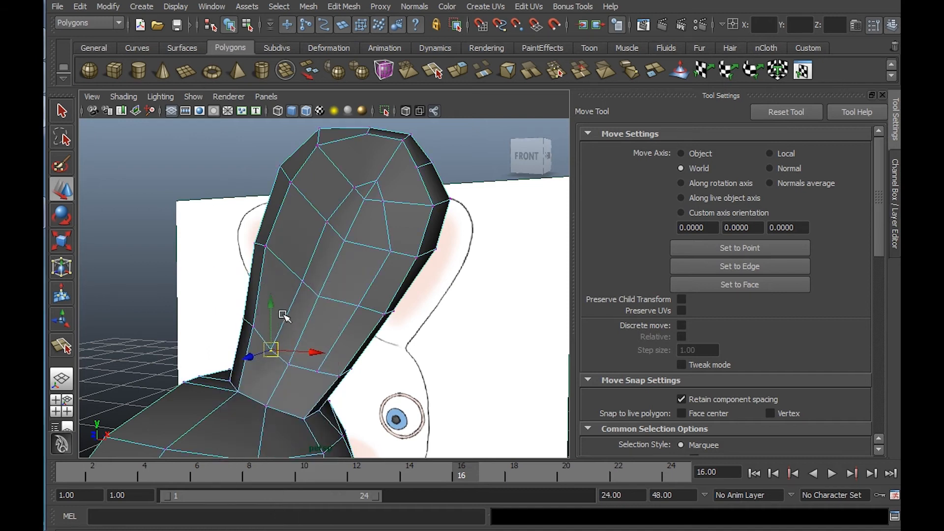
{"action": "left_click", "coordinate": [297, 282]}
{"action": "left_click_drag", "start_coordinate": [297, 282], "coordinate": [292, 270]}
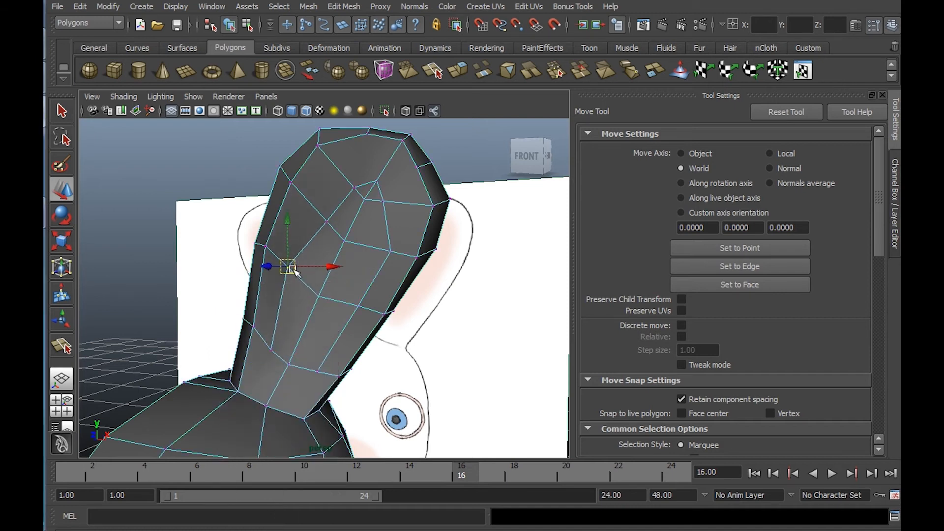
{"action": "left_click", "coordinate": [324, 218]}
{"action": "left_click_drag", "start_coordinate": [324, 218], "coordinate": [310, 199]}
{"action": "key", "text": "F8"}
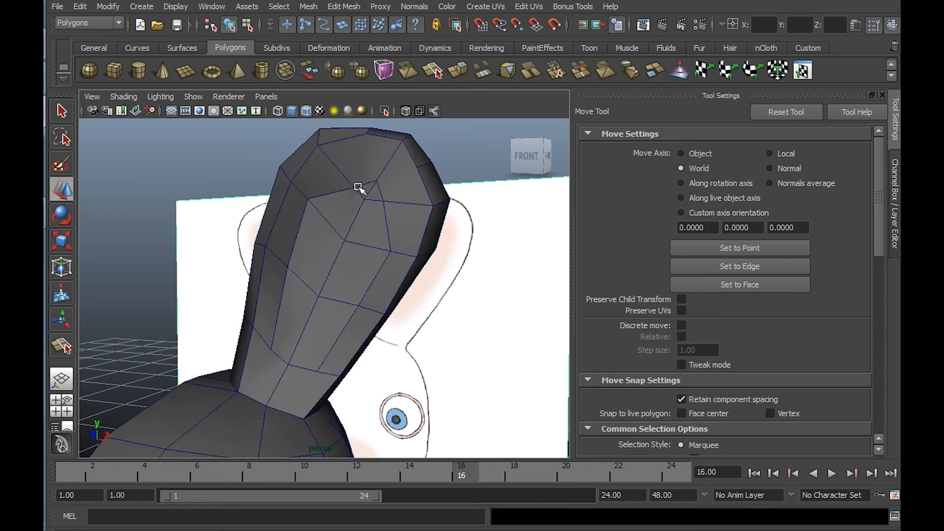
Move the upper vertices of the inner-ear loop toward the tip and outer rim to round its top
{"action": "left_click", "coordinate": [354, 187]}
{"action": "right_click_drag", "start_coordinate": [353, 187], "coordinate": [293, 186]}
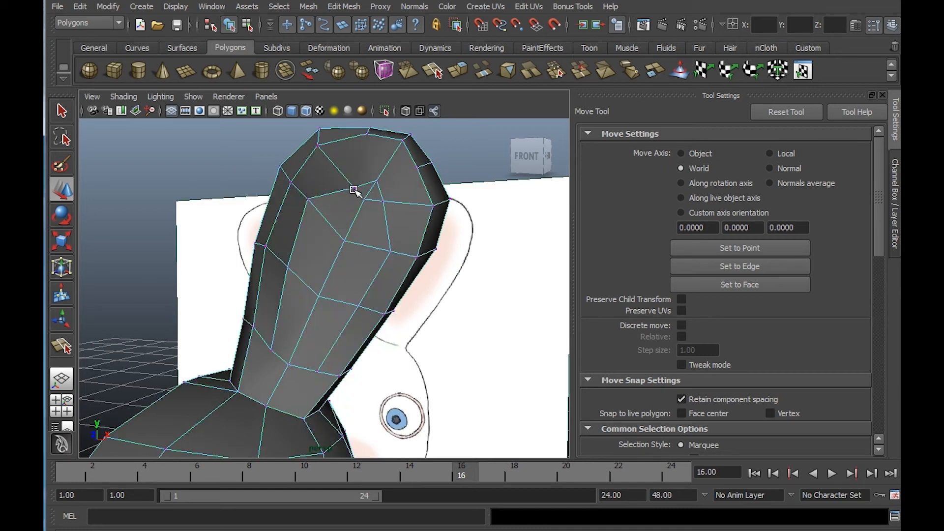
{"action": "left_click", "coordinate": [355, 188]}
{"action": "left_click_drag", "start_coordinate": [359, 192], "coordinate": [385, 166]}
{"action": "left_click", "coordinate": [380, 183]}
{"action": "left_click", "coordinate": [386, 203]}
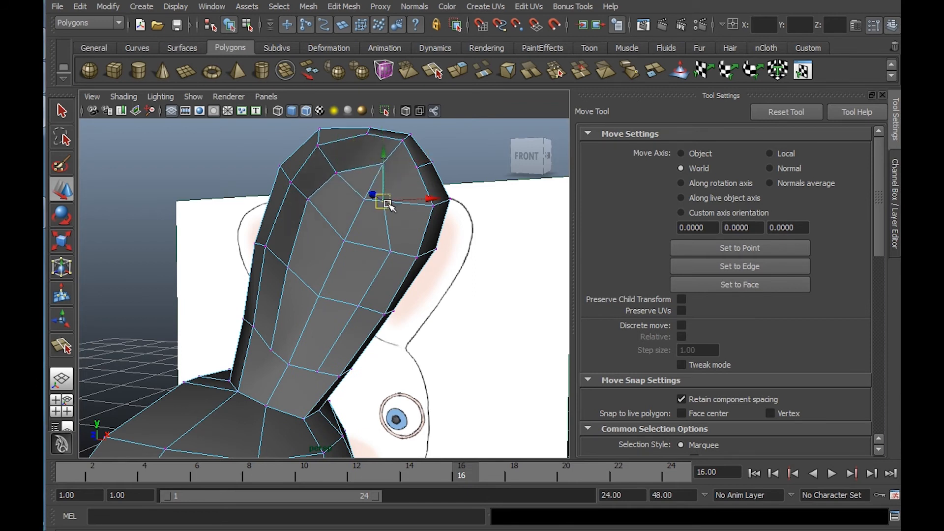
{"action": "key", "text": "ctrl+z"}
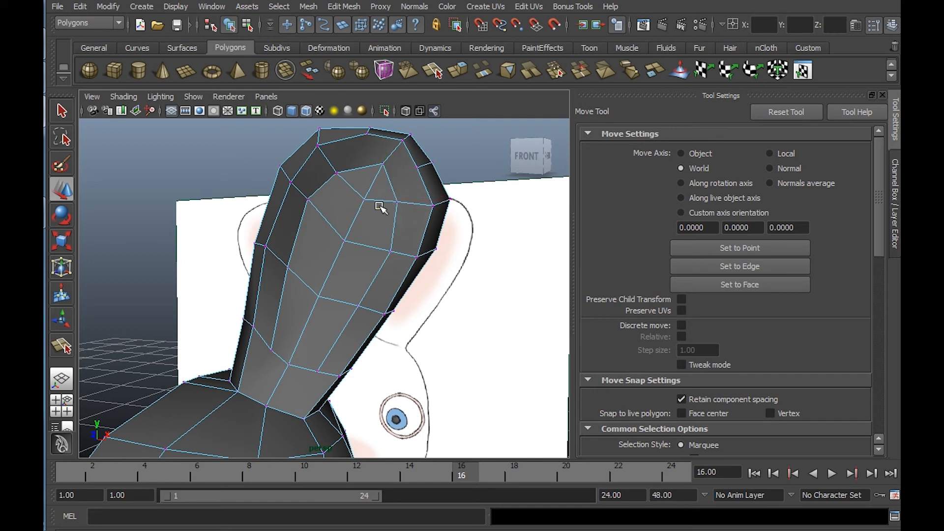
Reposition the centre column vertices on the ear's front face to even out the spacing inside the inner loop
{"action": "left_click", "coordinate": [365, 199]}
{"action": "left_click_drag", "start_coordinate": [365, 200], "coordinate": [368, 194]}
{"action": "left_click", "coordinate": [350, 242]}
{"action": "left_click_drag", "start_coordinate": [350, 243], "coordinate": [348, 236]}
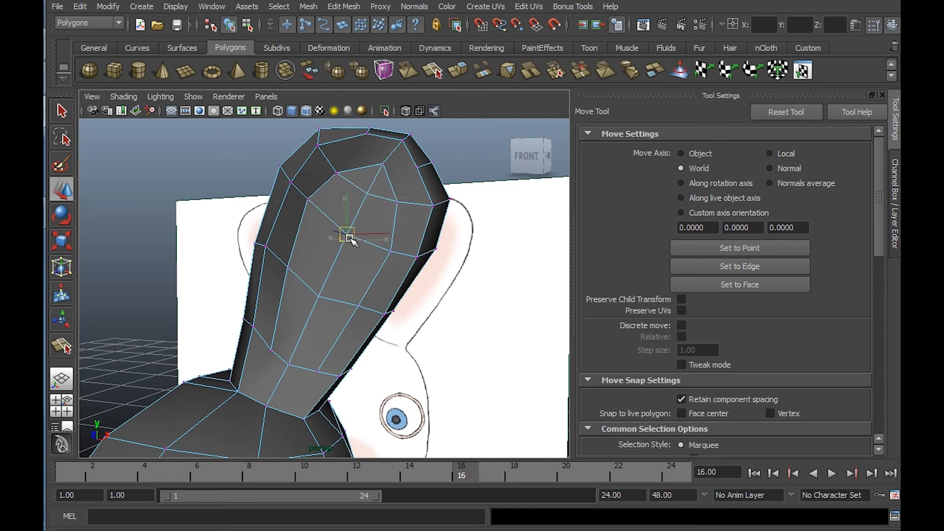
{"action": "left_click", "coordinate": [322, 298]}
{"action": "left_click_drag", "start_coordinate": [322, 298], "coordinate": [394, 229]}
Fine-tune the inner-ear loop's upper vertices beside the outer rim
{"action": "left_click", "coordinate": [311, 308]}
{"action": "left_click", "coordinate": [389, 207]}
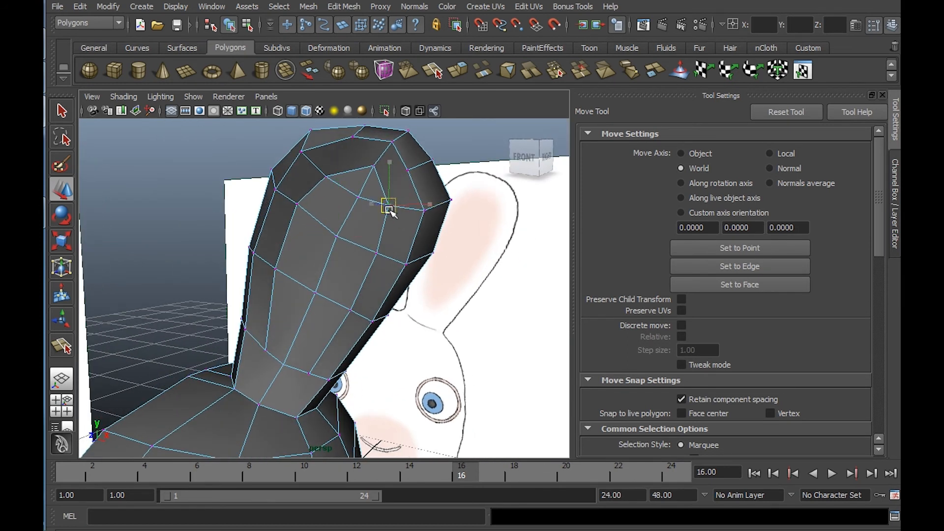
{"action": "left_click", "coordinate": [377, 257]}
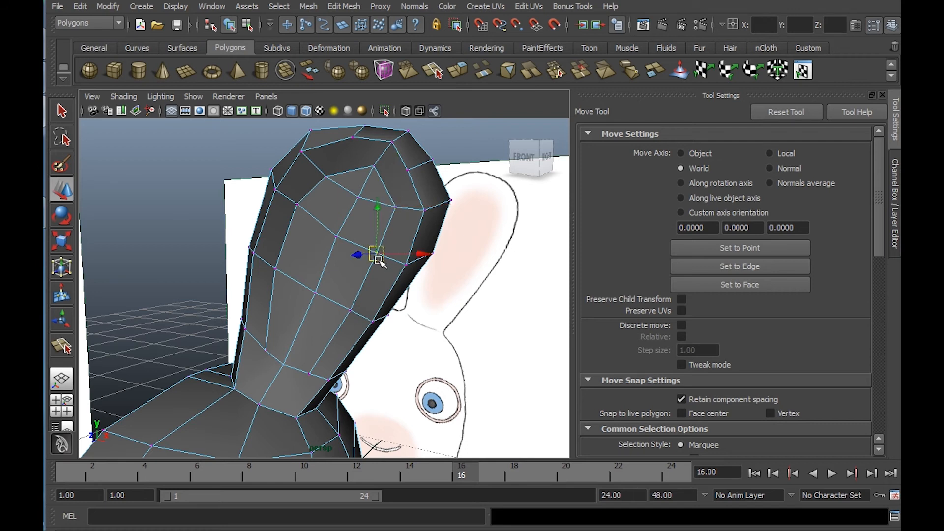
{"action": "mouse_move", "coordinate": [382, 293]}
{"action": "left_mouse_down", "text": "alt"}
{"action": "mouse_move", "coordinate": [394, 280]}
{"action": "mouse_move", "coordinate": [377, 290]}
{"action": "left_mouse_up", "text": "alt"}
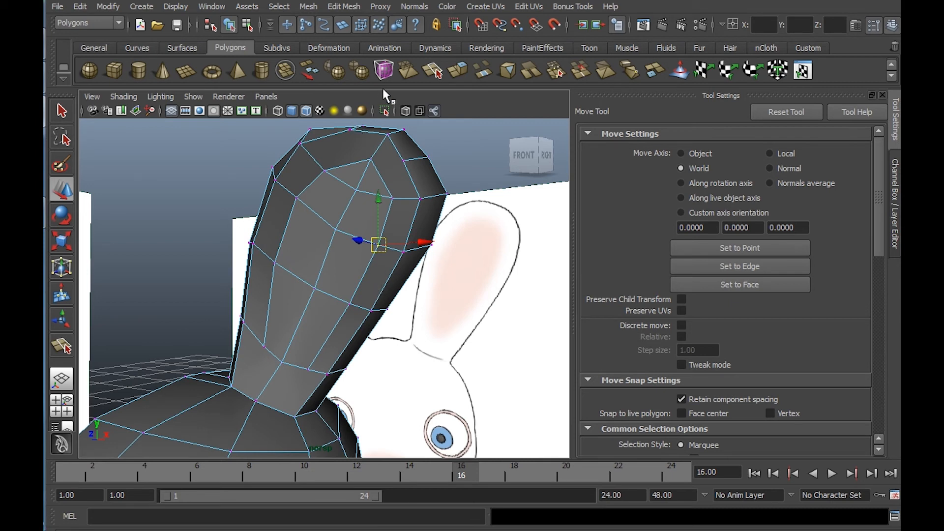
Split the faces near the ear tip with two short edges linking the inner-ear loop to the rim
{"action": "key", "text": "y"}
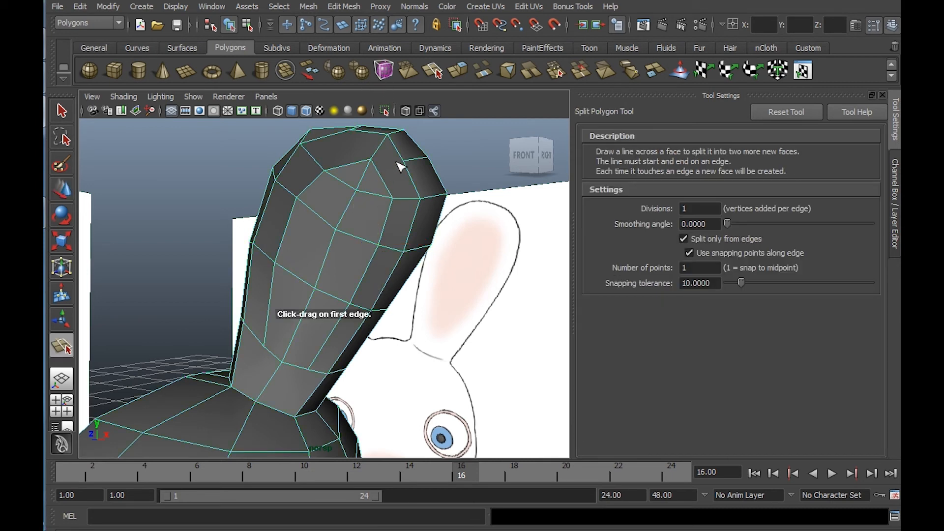
{"action": "left_click", "coordinate": [403, 161]}
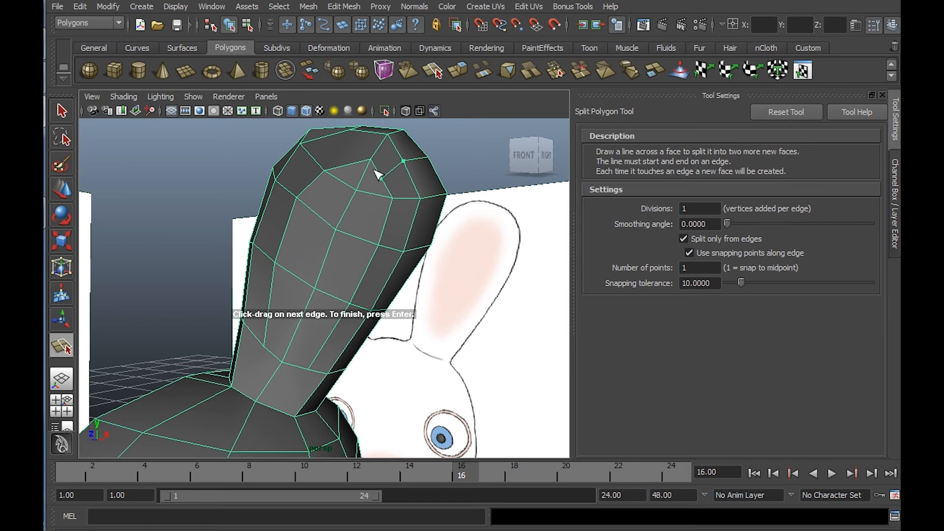
{"action": "key", "text": "w"}
{"action": "key", "text": "y"}
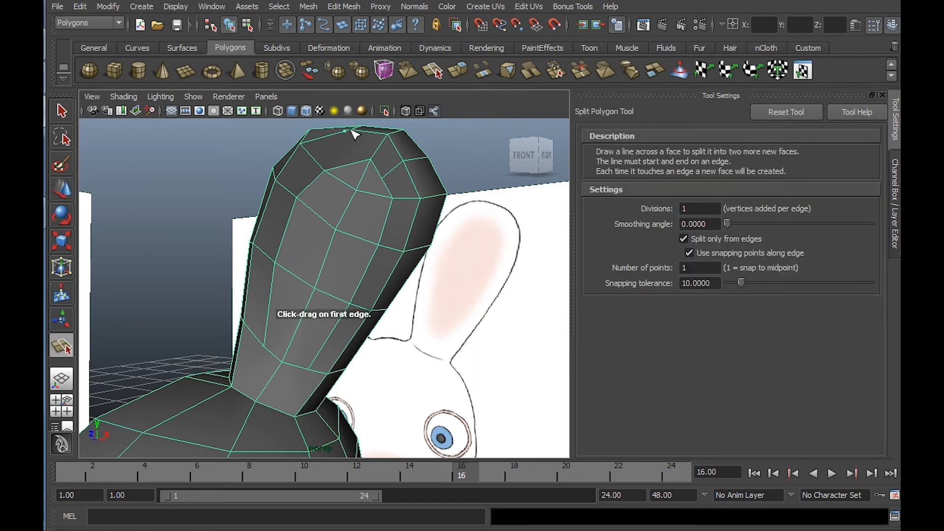
{"action": "left_click", "coordinate": [351, 130]}
{"action": "key", "text": "w"}
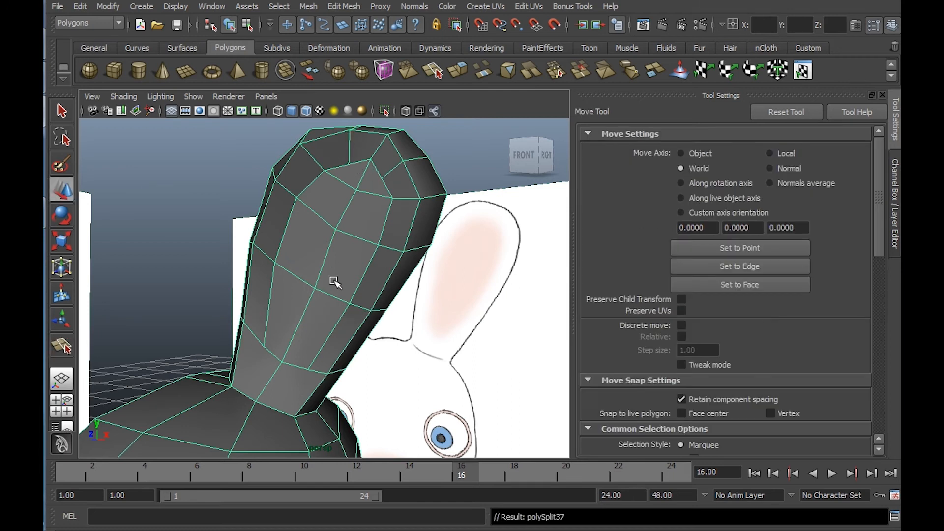
Split the faces at the ear's base with short edges linking the inner-ear loop's lower corners to the base corners
{"action": "key", "text": "y"}
{"action": "left_click", "coordinate": [303, 372]}
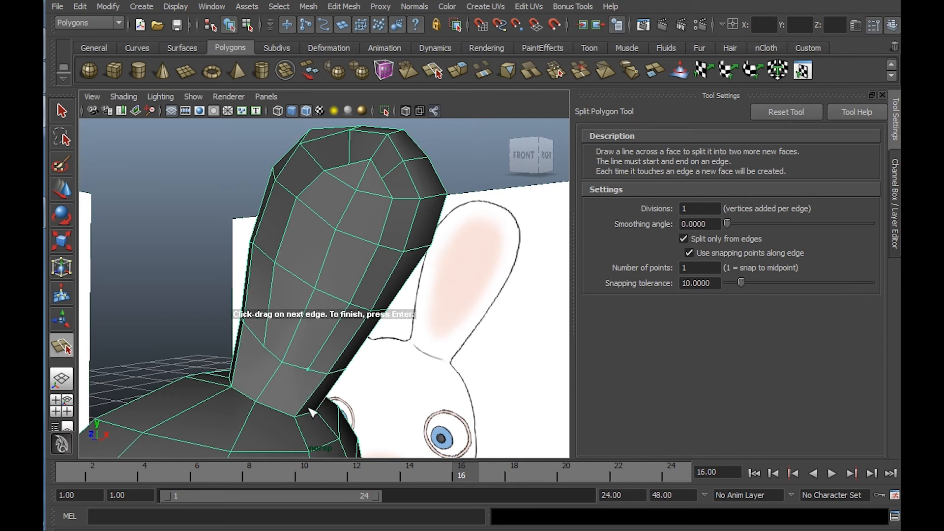
{"action": "key", "text": "w"}
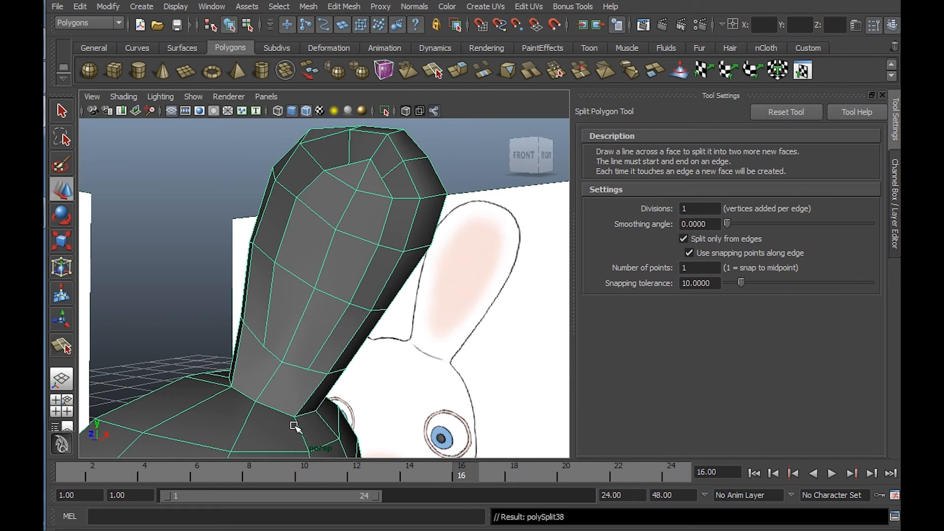
{"action": "key", "text": "y"}
{"action": "left_click", "coordinate": [296, 369]}
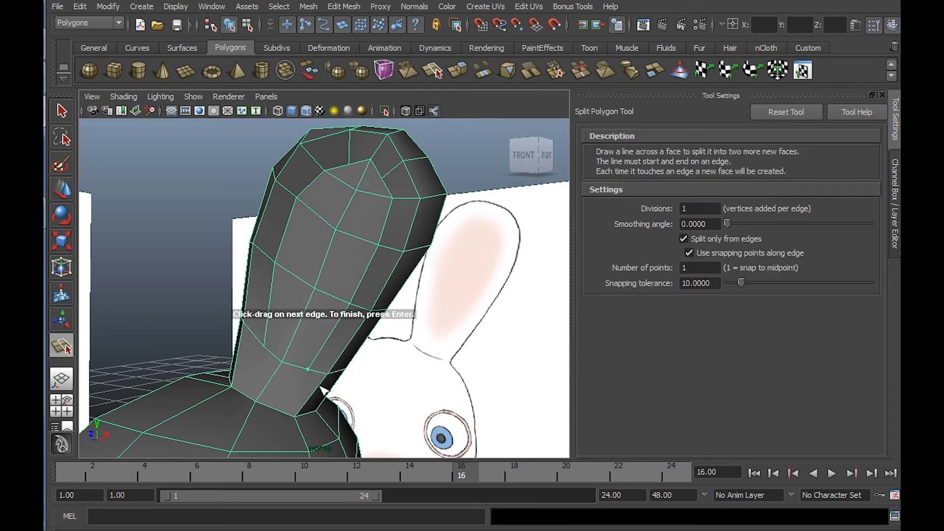
{"action": "key", "text": "w"}
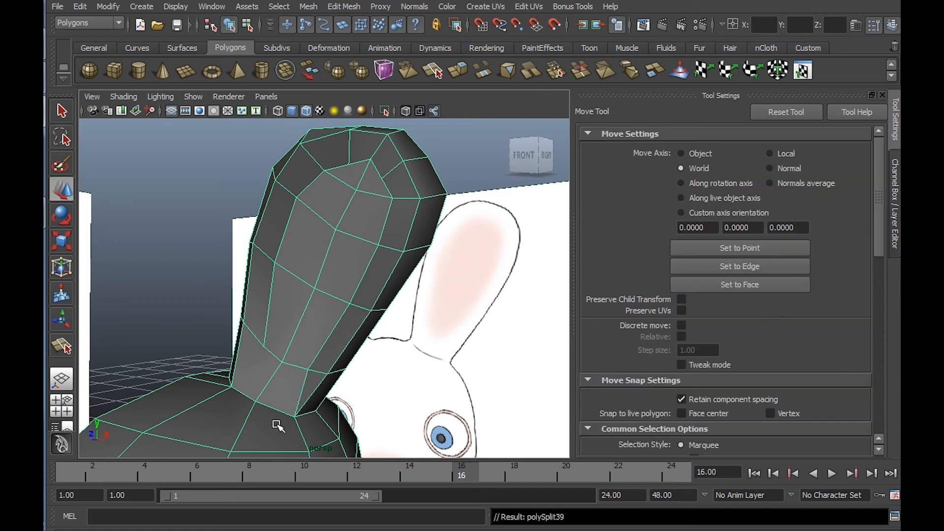
{"action": "key", "text": "y"}
{"action": "left_click", "coordinate": [263, 347]}
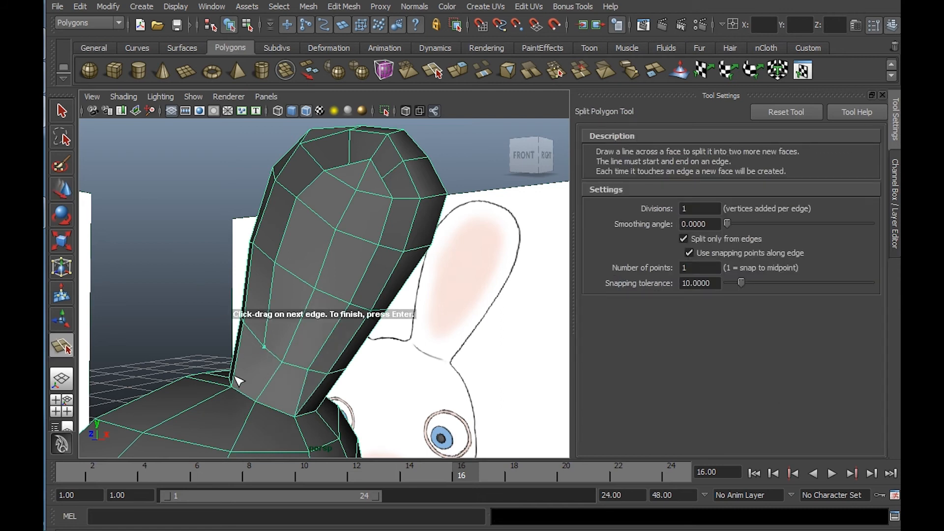
{"action": "key", "text": "w"}
Split a new edge row across the ear's front face between the inner-ear loop's lower end and the head
{"action": "key", "text": "y"}
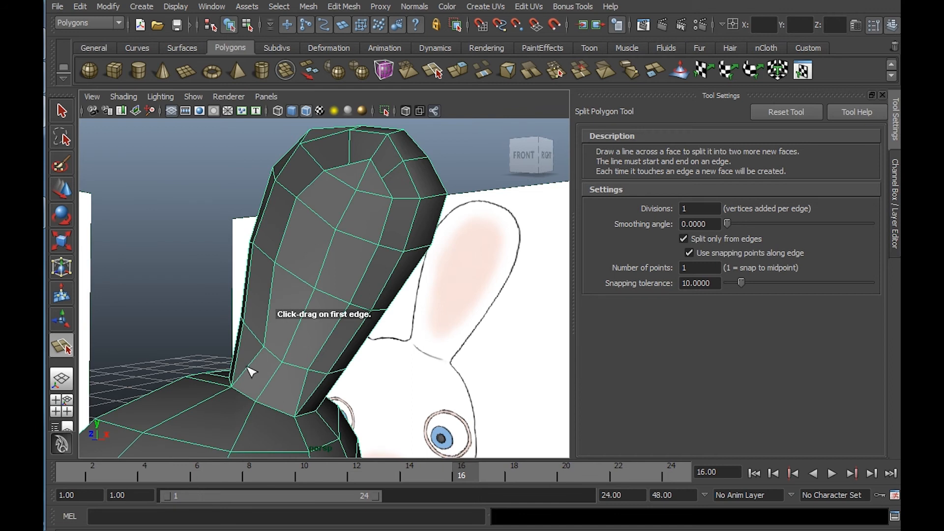
{"action": "left_click", "coordinate": [251, 372]}
{"action": "left_click", "coordinate": [301, 390]}
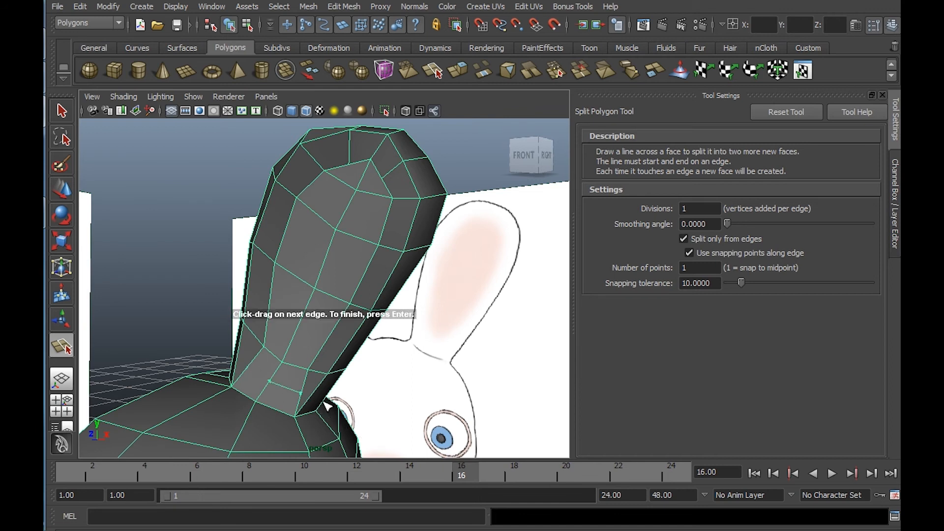
{"action": "key", "text": "Return"}
Reposition the three vertices of the new edge row at the ear's base to round the inner-ear loop's lower end
{"action": "left_click_drag", "start_coordinate": [257, 398], "coordinate": [340, 417], "text": "alt"}
{"action": "scroll", "coordinate": [341, 418], "scroll_direction": "up", "scroll_amount": 3}
{"action": "middle_click_drag", "start_coordinate": [340, 419], "coordinate": [336, 358], "text": "alt"}
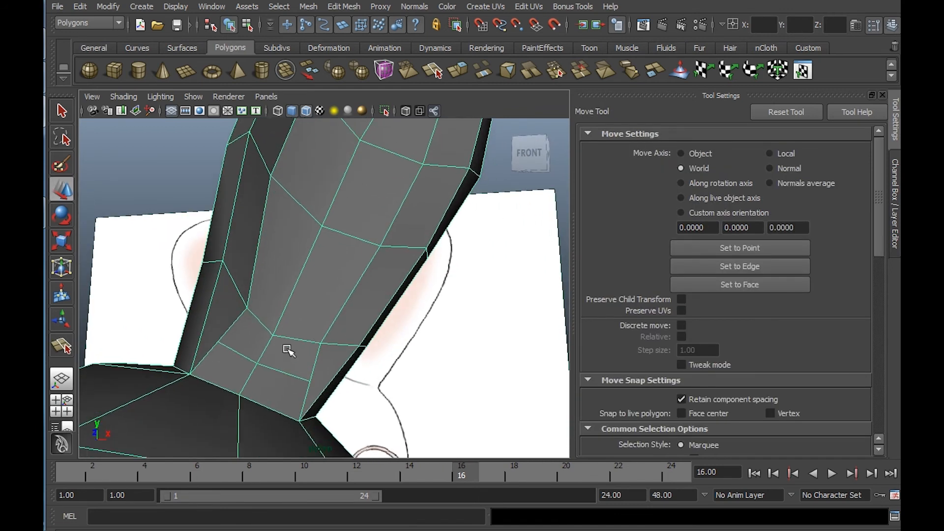
{"action": "right_click_drag", "start_coordinate": [268, 358], "coordinate": [230, 278]}
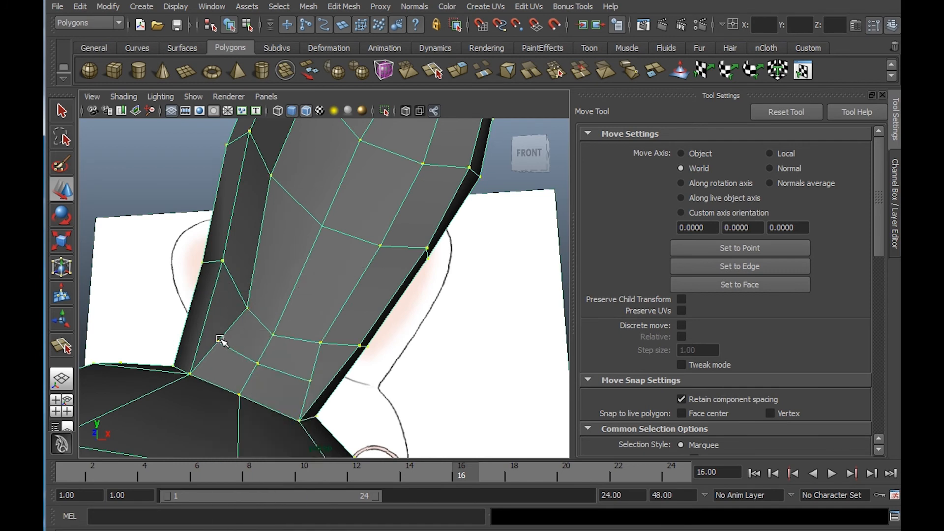
{"action": "left_click", "coordinate": [219, 341]}
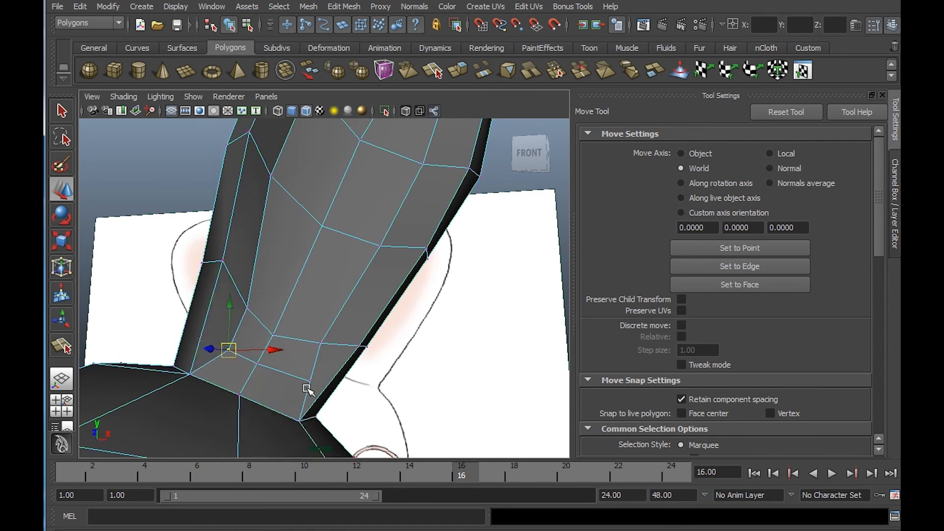
{"action": "left_click", "coordinate": [312, 383]}
{"action": "left_click_drag", "start_coordinate": [311, 382], "coordinate": [257, 372]}
{"action": "left_click", "coordinate": [261, 366]}
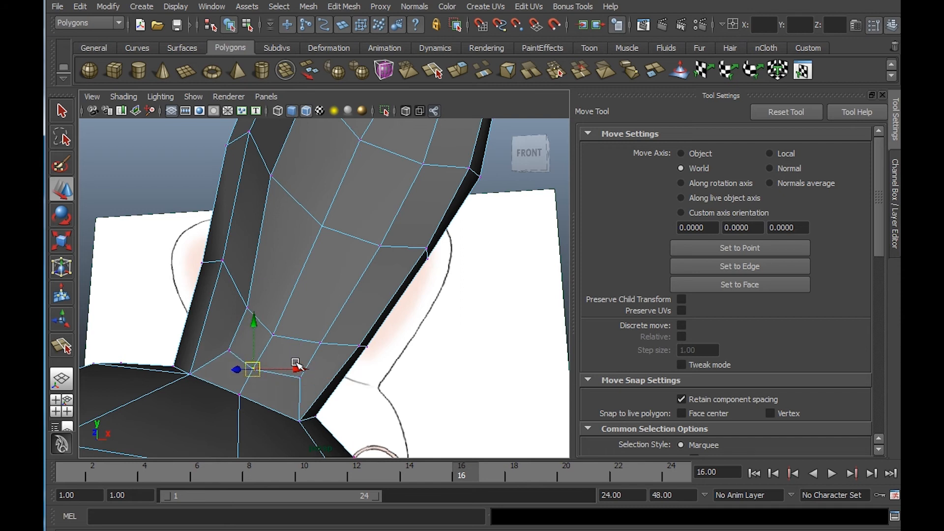
Select all the faces enclosed by the inner-ear loop on the ear's front side
{"action": "right_click_drag", "start_coordinate": [296, 363], "coordinate": [276, 339], "text": "alt"}
{"action": "left_click_drag", "start_coordinate": [276, 339], "coordinate": [285, 314], "text": "alt"}
{"action": "middle_click_drag", "start_coordinate": [285, 314], "coordinate": [277, 391], "text": "alt"}
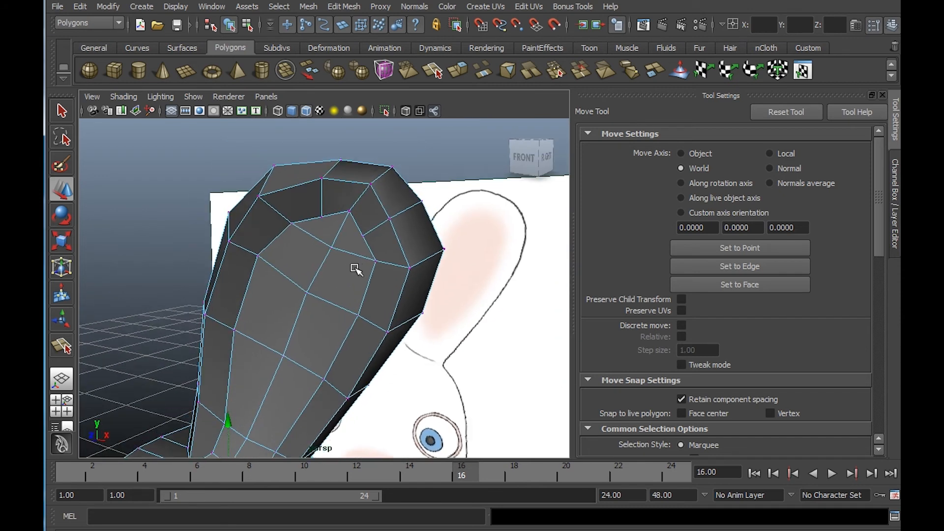
{"action": "left_click", "coordinate": [367, 233]}
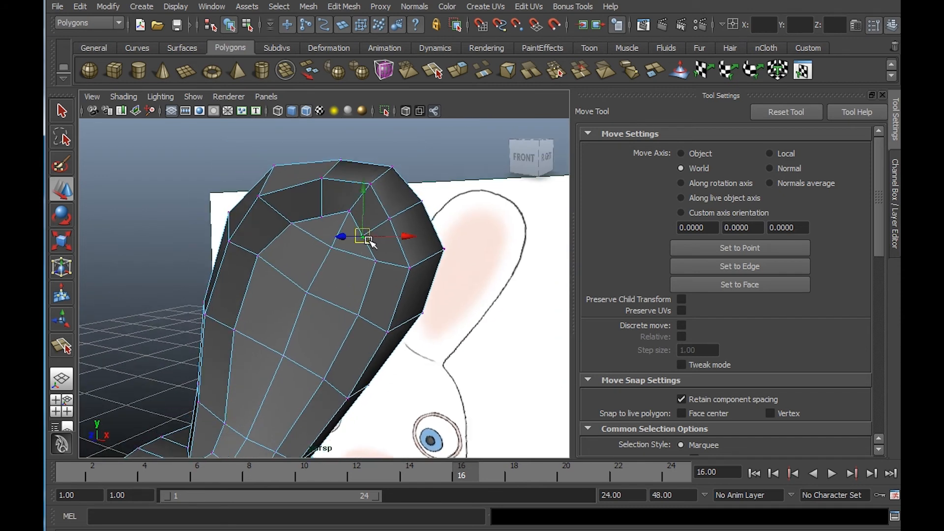
{"action": "left_click", "coordinate": [321, 218]}
{"action": "right_click_drag", "start_coordinate": [344, 238], "coordinate": [344, 259]}
{"action": "left_click", "coordinate": [354, 238]}
{"action": "middle_click_drag", "start_coordinate": [350, 312], "coordinate": [402, 207], "text": "alt"}
{"action": "double_click", "coordinate": [294, 360], "text": "shift"}
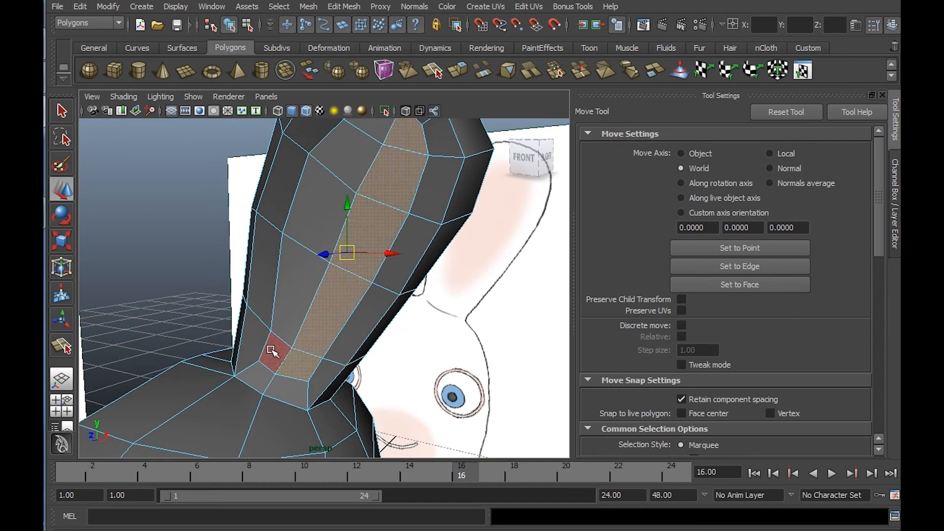
{"action": "left_click", "coordinate": [322, 195], "text": "shift"}
{"action": "left_click", "coordinate": [362, 142], "text": "shift"}
{"action": "left_click", "coordinate": [375, 124], "text": "shift"}
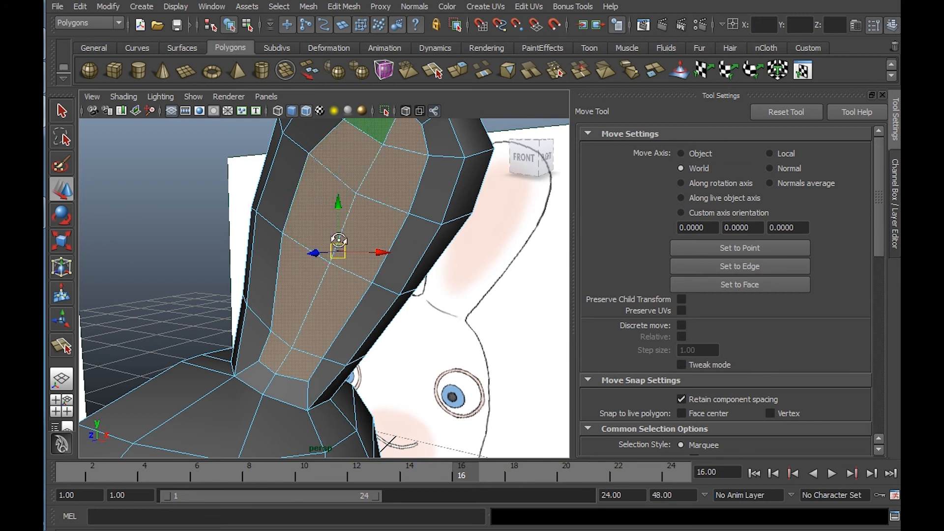
Leave face selection, deselect the mesh and examine the ear's shape from several sides
{"action": "left_click_drag", "start_coordinate": [334, 242], "coordinate": [268, 244], "text": "alt"}
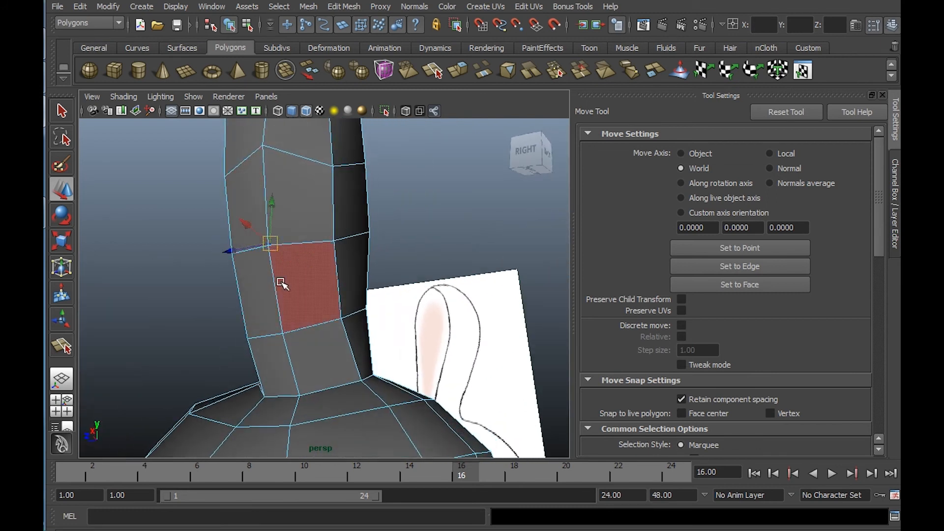
{"action": "left_click_drag", "start_coordinate": [281, 282], "coordinate": [411, 296], "text": "alt"}
{"action": "right_click_drag", "start_coordinate": [361, 277], "coordinate": [311, 213]}
{"action": "left_click_drag", "start_coordinate": [312, 213], "coordinate": [255, 211], "text": "alt"}
{"action": "left_click", "coordinate": [416, 198]}
{"action": "right_click_drag", "start_coordinate": [413, 199], "coordinate": [297, 226], "text": "alt"}
{"action": "left_click_drag", "start_coordinate": [315, 239], "coordinate": [320, 295], "text": "alt"}
Select the vertices of the ear's upper part in the side view
{"action": "key", "text": "space"}
{"action": "key", "text": "space"}
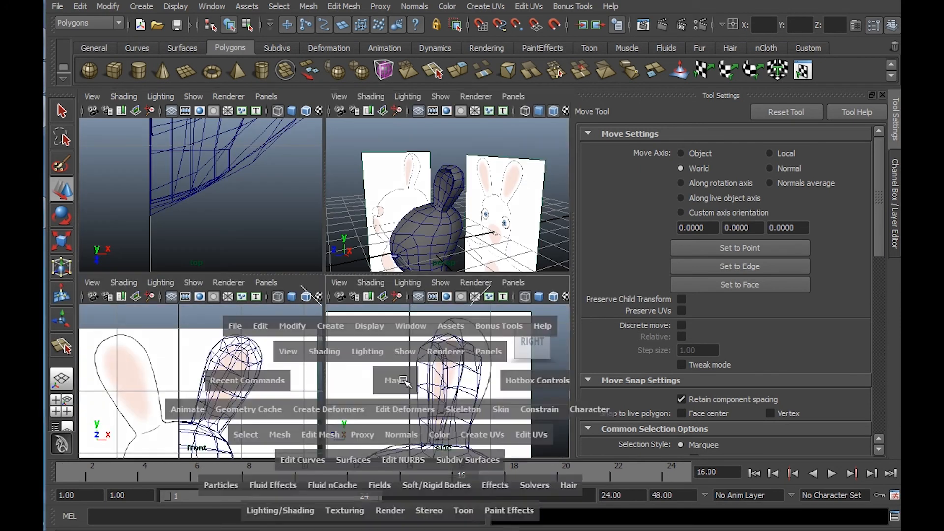
{"action": "middle_click_drag", "start_coordinate": [401, 327], "coordinate": [392, 172], "text": "alt"}
{"action": "middle_click_drag", "start_coordinate": [394, 257], "coordinate": [396, 361], "text": "alt"}
{"action": "scroll", "coordinate": [396, 361], "scroll_direction": "up", "scroll_amount": 3}
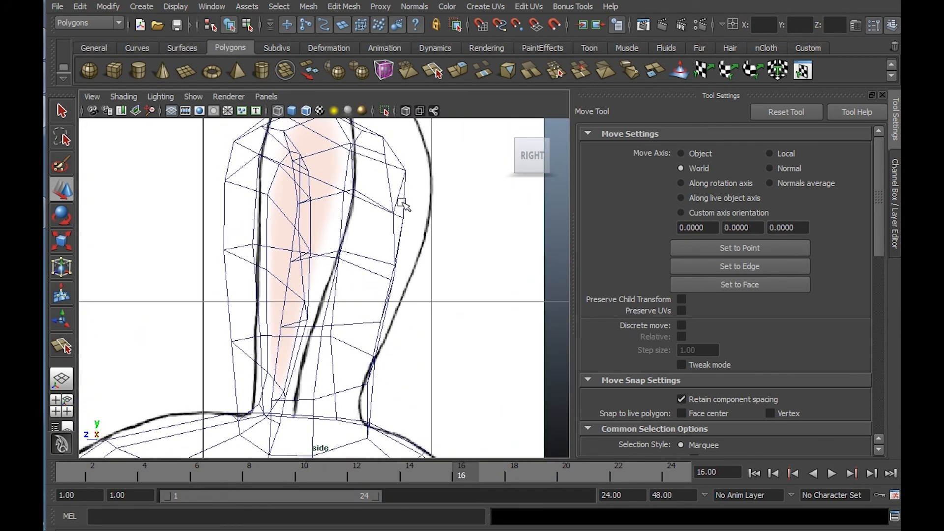
{"action": "right_click_drag", "start_coordinate": [403, 205], "coordinate": [369, 211]}
{"action": "scroll", "coordinate": [369, 210], "scroll_direction": "down", "scroll_amount": 5}
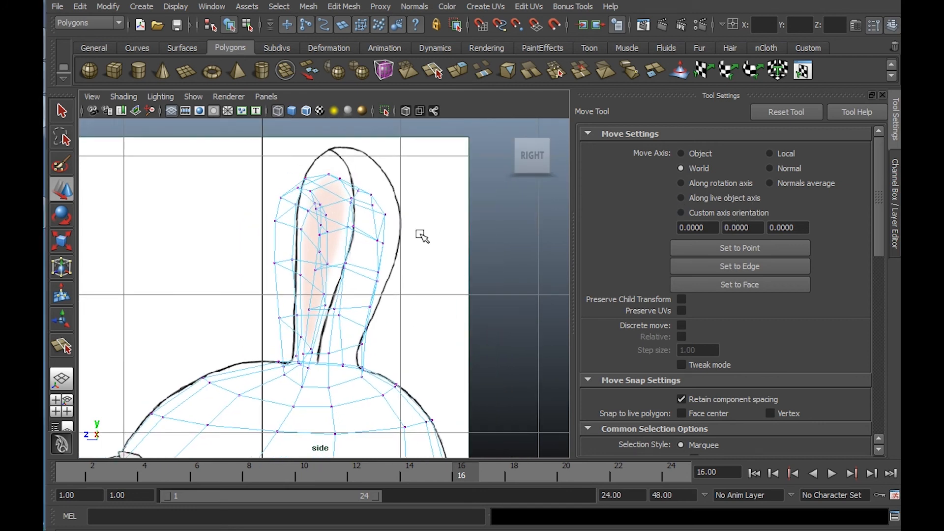
{"action": "left_click_drag", "start_coordinate": [352, 182], "coordinate": [420, 234]}
{"action": "left_click_drag", "start_coordinate": [270, 165], "coordinate": [418, 249]}
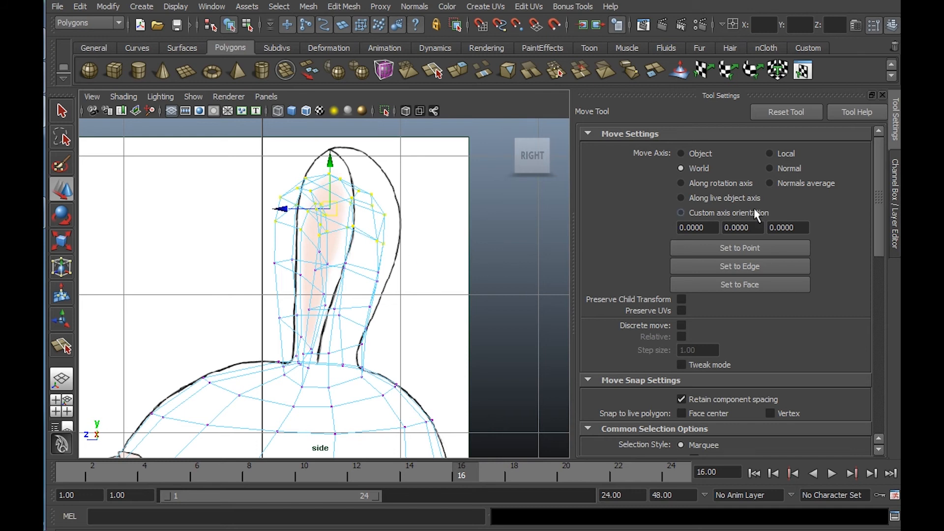
Enable Soft Select for the Move tool with a falloff radius of 3.00
{"action": "left_click", "coordinate": [895, 180]}
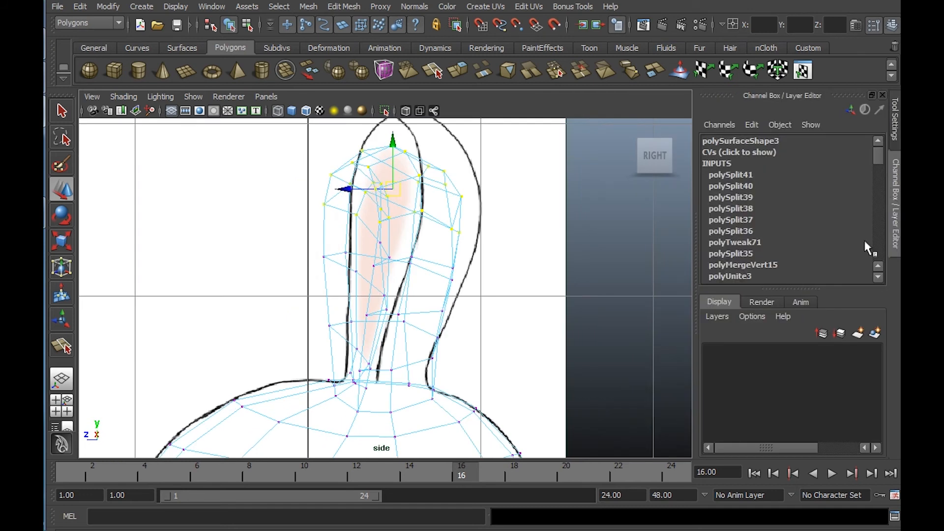
{"action": "left_click", "coordinate": [894, 132]}
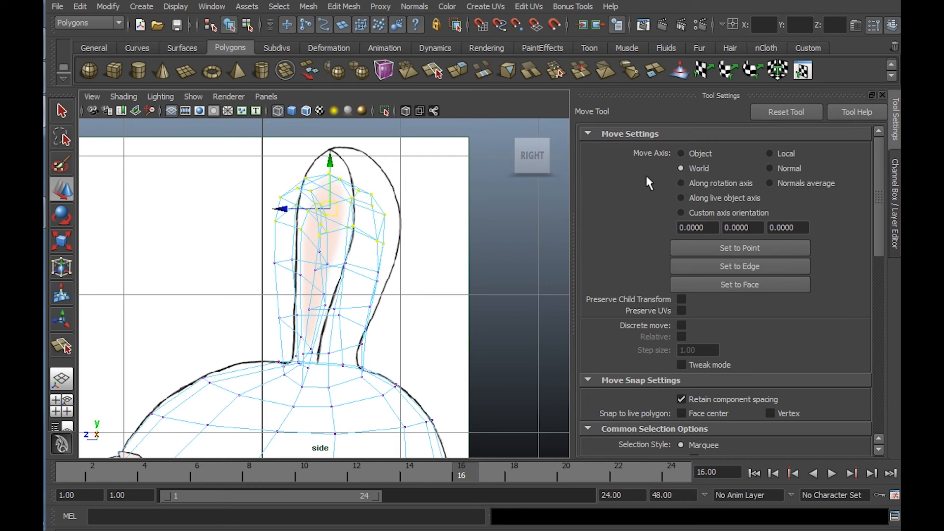
{"action": "scroll", "coordinate": [723, 266], "scroll_direction": "down", "scroll_amount": 5}
{"action": "left_click", "coordinate": [683, 268]}
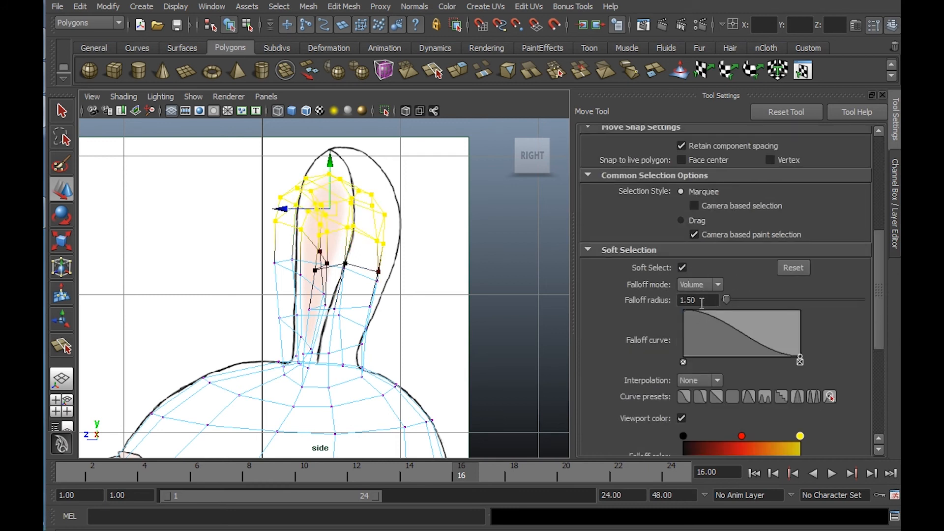
{"action": "left_click", "coordinate": [701, 301]}
{"action": "type", "text": "3"}
{"action": "key", "text": "Return"}
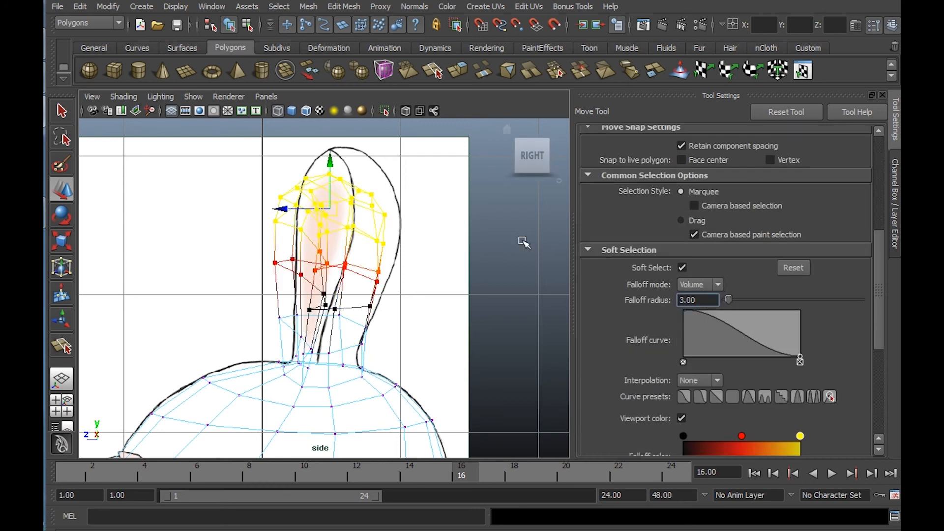
Move the ear's upper, middle and rear vertices backward in the side view to match the reference outline
{"action": "left_click_drag", "start_coordinate": [288, 209], "coordinate": [303, 209]}
{"action": "left_click_drag", "start_coordinate": [267, 249], "coordinate": [411, 325]}
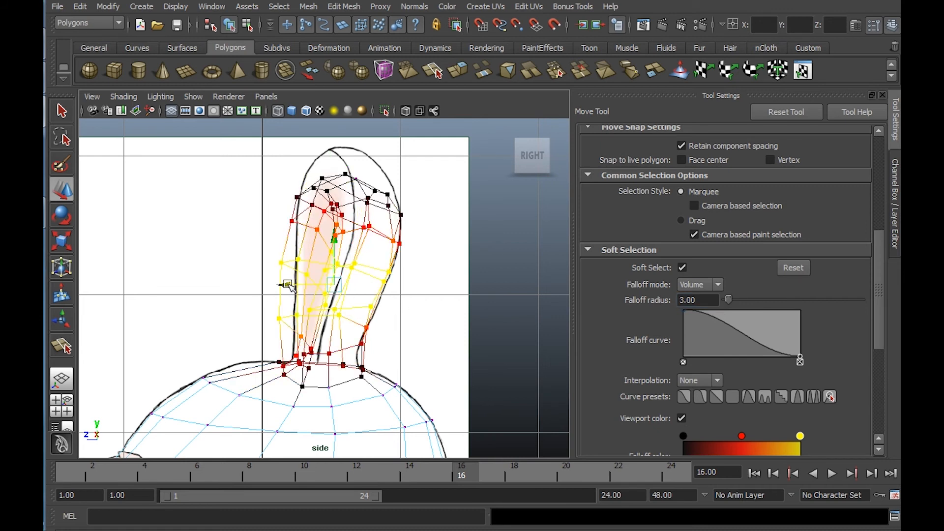
{"action": "left_click_drag", "start_coordinate": [288, 284], "coordinate": [303, 284]}
{"action": "left_click_drag", "start_coordinate": [424, 300], "coordinate": [325, 285]}
{"action": "left_click_drag", "start_coordinate": [411, 239], "coordinate": [365, 174]}
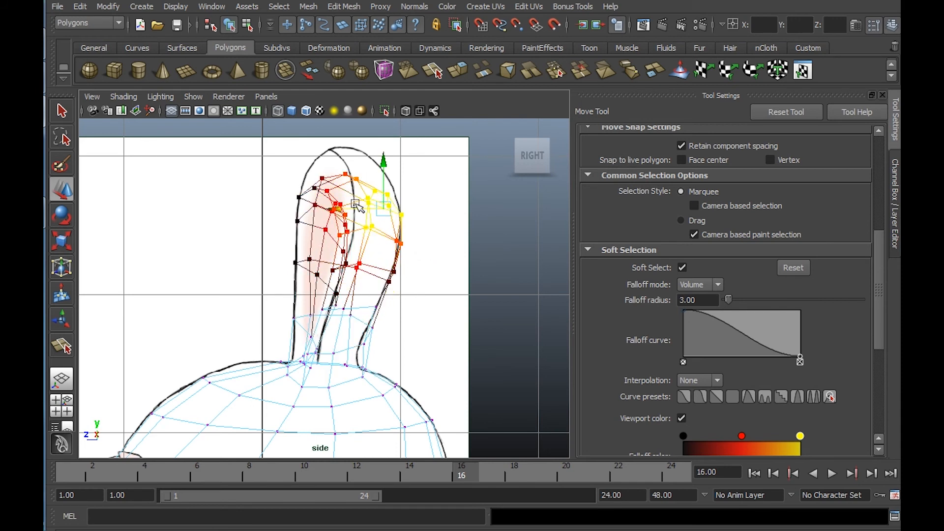
{"action": "left_click_drag", "start_coordinate": [341, 209], "coordinate": [339, 209]}
Set the soft selection falloff radius to 2.00 and fit the lower ear vertices to the side reference
{"action": "left_click_drag", "start_coordinate": [351, 319], "coordinate": [351, 320]}
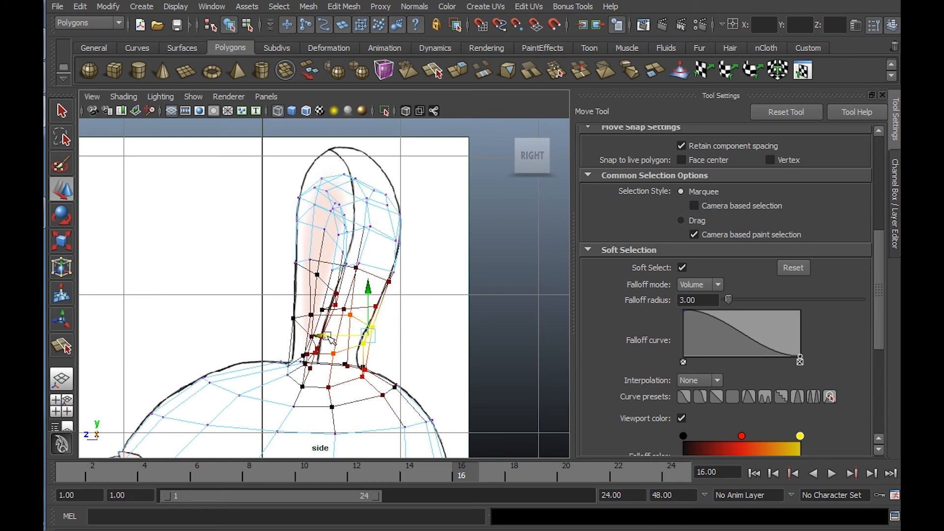
{"action": "left_click", "coordinate": [709, 300]}
{"action": "type", "text": "2"}
{"action": "key", "text": "Return"}
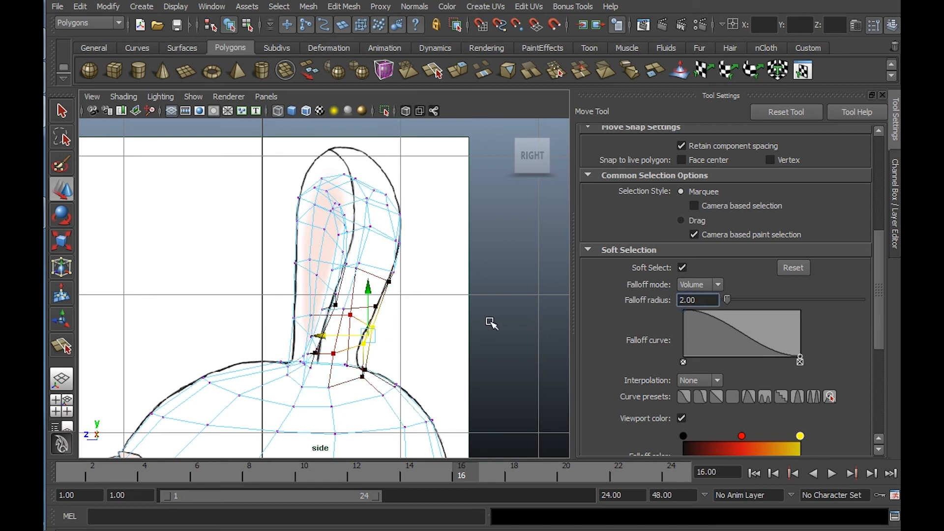
{"action": "left_click_drag", "start_coordinate": [324, 336], "coordinate": [315, 339]}
{"action": "left_click_drag", "start_coordinate": [247, 312], "coordinate": [306, 352]}
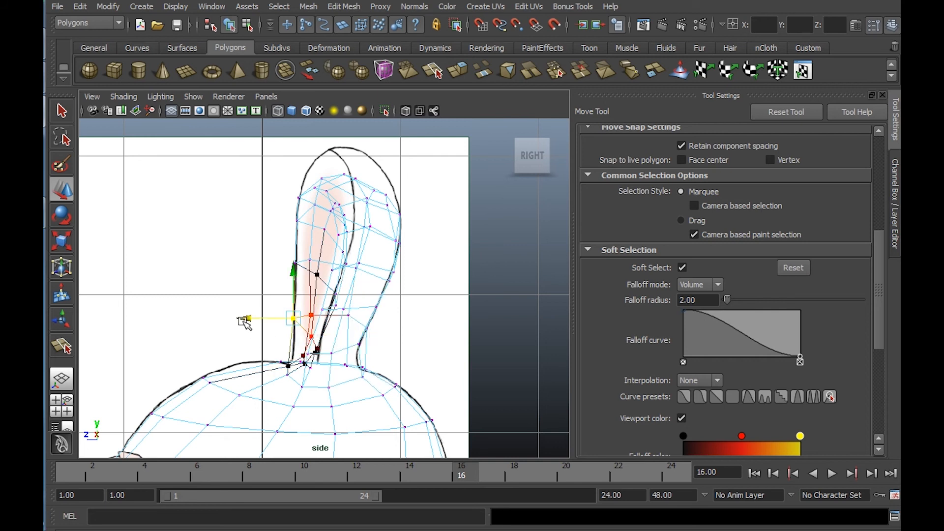
Adjust the vertices along the back of the head to follow the side reference outline
{"action": "middle_click_drag", "start_coordinate": [242, 320], "coordinate": [387, 259], "text": "alt"}
{"action": "left_click", "coordinate": [157, 286]}
{"action": "left_click_drag", "start_coordinate": [419, 312], "coordinate": [475, 335]}
{"action": "left_click_drag", "start_coordinate": [404, 327], "coordinate": [429, 340]}
{"action": "middle_click_drag", "start_coordinate": [414, 401], "coordinate": [422, 315], "text": "alt"}
{"action": "left_click_drag", "start_coordinate": [404, 307], "coordinate": [449, 334]}
{"action": "left_click_drag", "start_coordinate": [374, 314], "coordinate": [372, 316]}
Check the body's silhouette against the side reference drawing
{"action": "middle_click_drag", "start_coordinate": [430, 312], "coordinate": [433, 211], "text": "alt"}
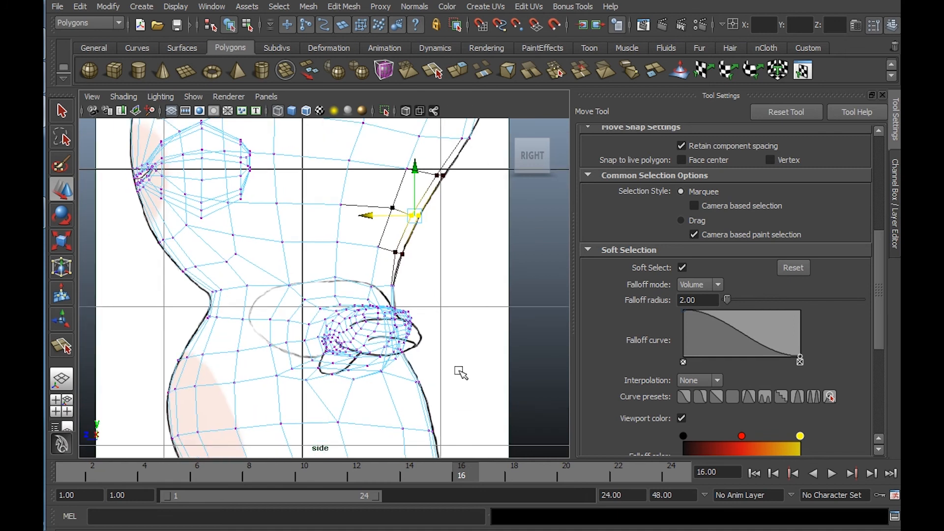
{"action": "middle_click_drag", "start_coordinate": [459, 373], "coordinate": [451, 247], "text": "alt"}
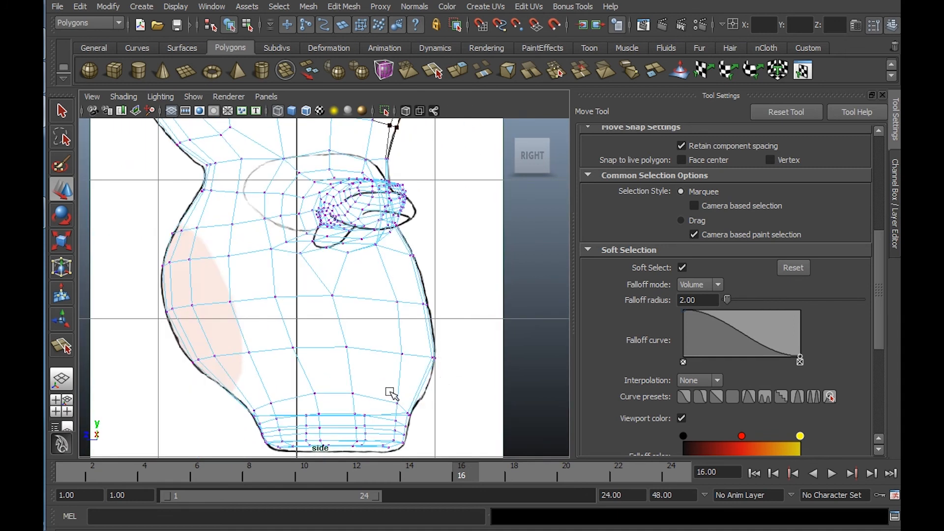
{"action": "middle_click_drag", "start_coordinate": [312, 331], "coordinate": [327, 383], "text": "alt"}
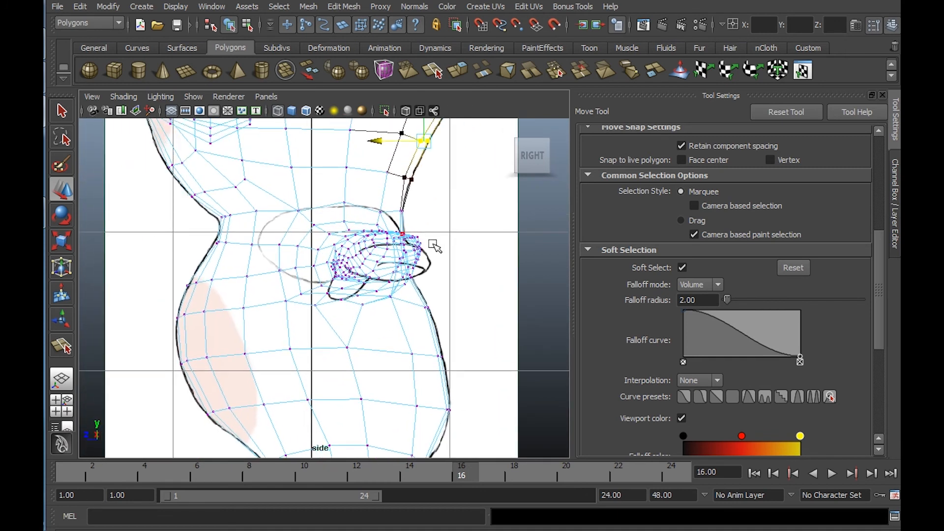
{"action": "middle_click_drag", "start_coordinate": [435, 222], "coordinate": [421, 351], "text": "alt"}
Return to the perspective view and select the whole rabbit mesh in object mode
{"action": "key", "text": "space"}
{"action": "key", "text": "space"}
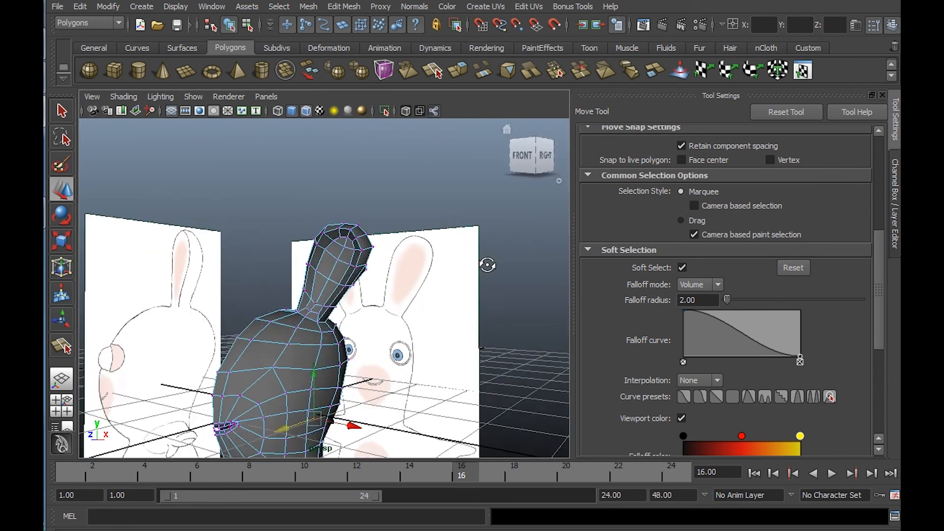
{"action": "right_click_drag", "start_coordinate": [310, 339], "coordinate": [373, 260]}
{"action": "left_click", "coordinate": [309, 338]}
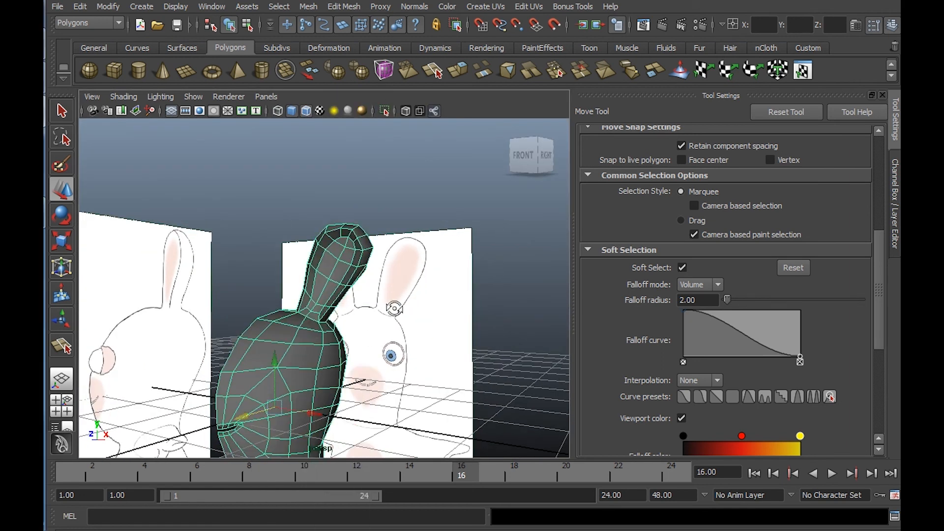
{"action": "left_click_drag", "start_coordinate": [394, 308], "coordinate": [382, 304], "text": "alt"}
{"action": "middle_click_drag", "start_coordinate": [382, 304], "coordinate": [426, 206], "text": "alt"}
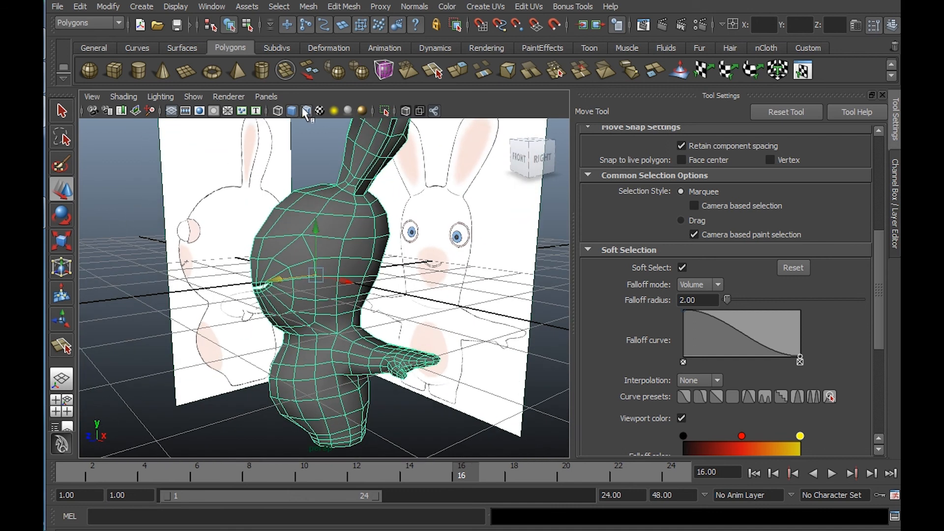
Apply Soften Edge to the normals of the whole rabbit mesh
{"action": "left_click", "coordinate": [426, 409]}
{"action": "mouse_move", "coordinate": [358, 268]}
{"action": "left_mouse_down", "text": "alt"}
{"action": "mouse_move", "coordinate": [305, 304]}
{"action": "mouse_move", "coordinate": [350, 299]}
{"action": "mouse_move", "coordinate": [365, 275]}
{"action": "left_mouse_up", "text": "alt"}
{"action": "left_click", "coordinate": [365, 273]}
{"action": "left_click", "coordinate": [410, 7]}
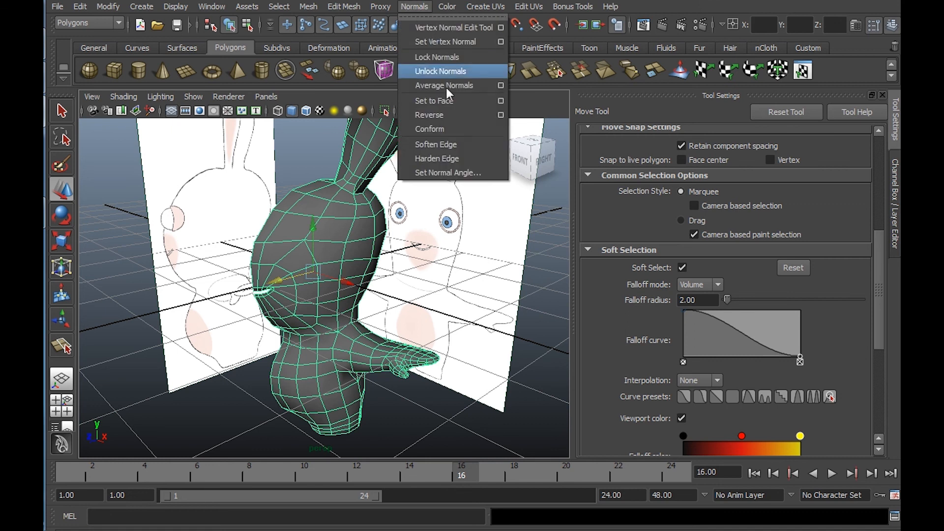
{"action": "left_click", "coordinate": [450, 145]}
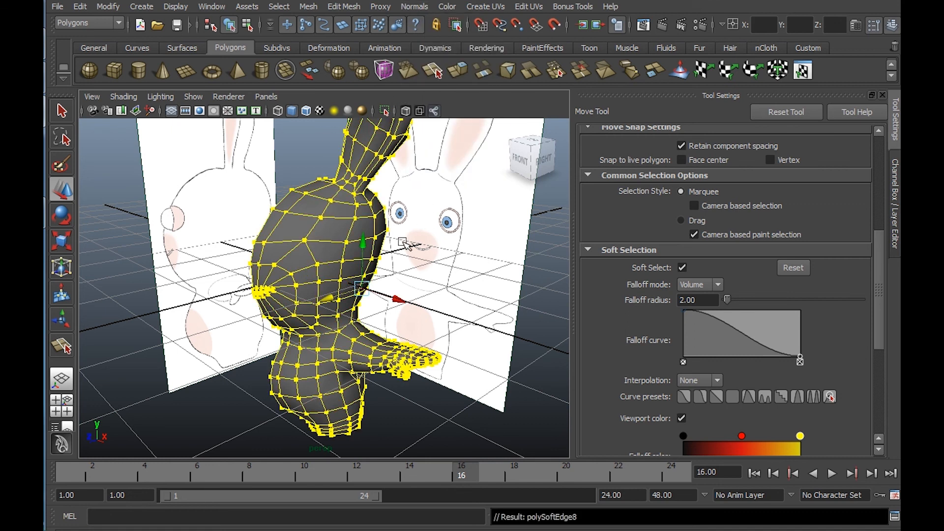
Turn off soft selection and switch from the Move tool to the Select tool
{"action": "left_click", "coordinate": [683, 268]}
{"action": "scroll", "coordinate": [782, 275], "scroll_direction": "up", "scroll_amount": 5}
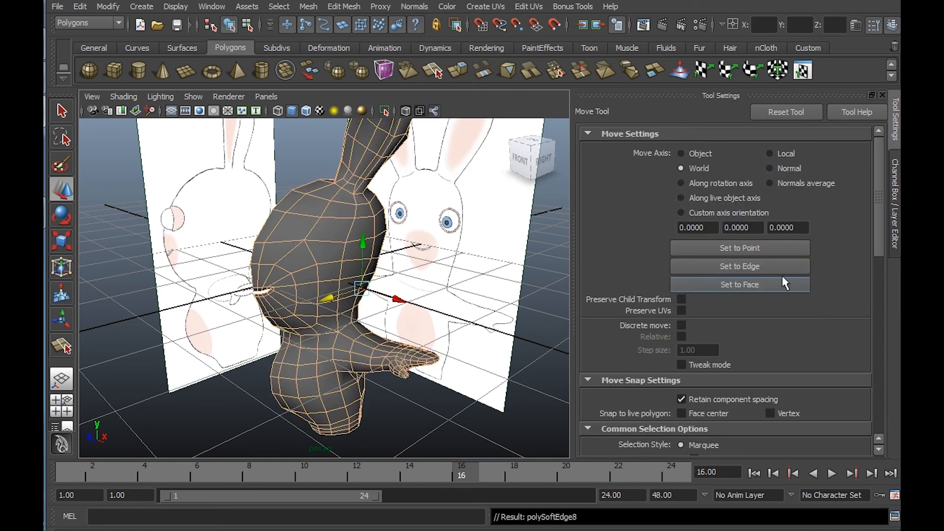
{"action": "left_click", "coordinate": [62, 113]}
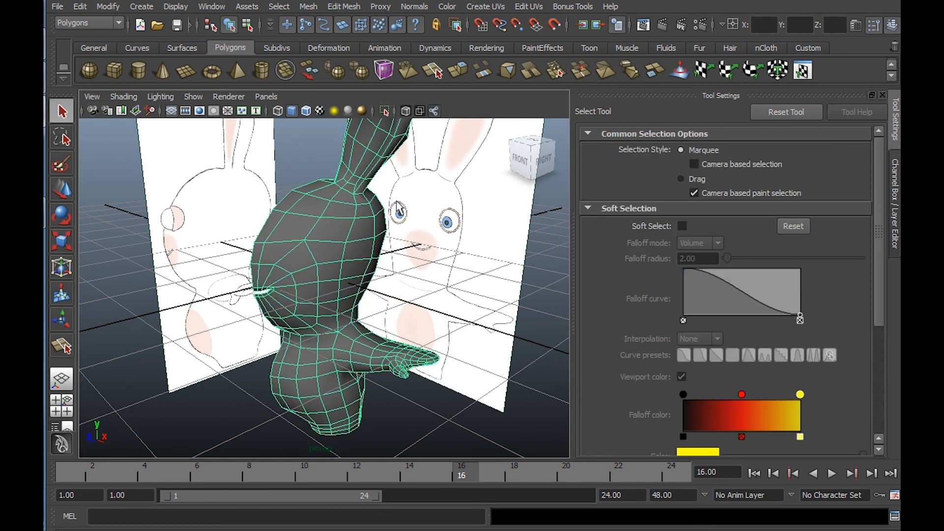
Conform the normals of all the rabbit mesh's faces and return the mesh to object mode
{"action": "left_click_drag", "start_coordinate": [422, 388], "coordinate": [279, 261], "text": "alt"}
{"action": "right_click_drag", "start_coordinate": [279, 261], "coordinate": [301, 257], "text": "alt"}
{"action": "left_click", "coordinate": [382, 299]}
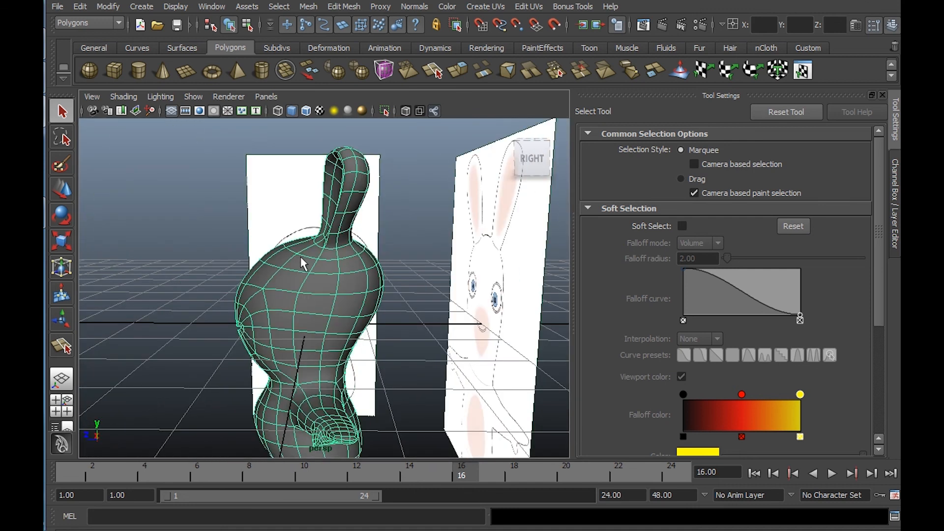
{"action": "right_click_drag", "start_coordinate": [332, 286], "coordinate": [332, 298]}
{"action": "left_click", "coordinate": [332, 299]}
{"action": "right_click_drag", "start_coordinate": [332, 299], "coordinate": [244, 266], "text": "alt"}
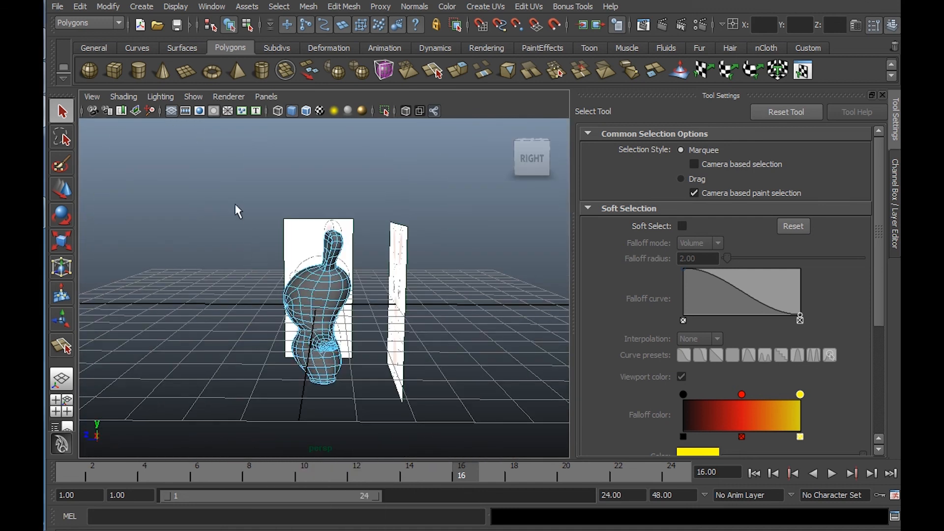
{"action": "left_click_drag", "start_coordinate": [329, 306], "coordinate": [384, 302], "text": "alt"}
{"action": "right_click_drag", "start_coordinate": [384, 302], "coordinate": [416, 341], "text": "alt"}
{"action": "right_click_drag", "start_coordinate": [329, 283], "coordinate": [388, 300], "text": "shift"}
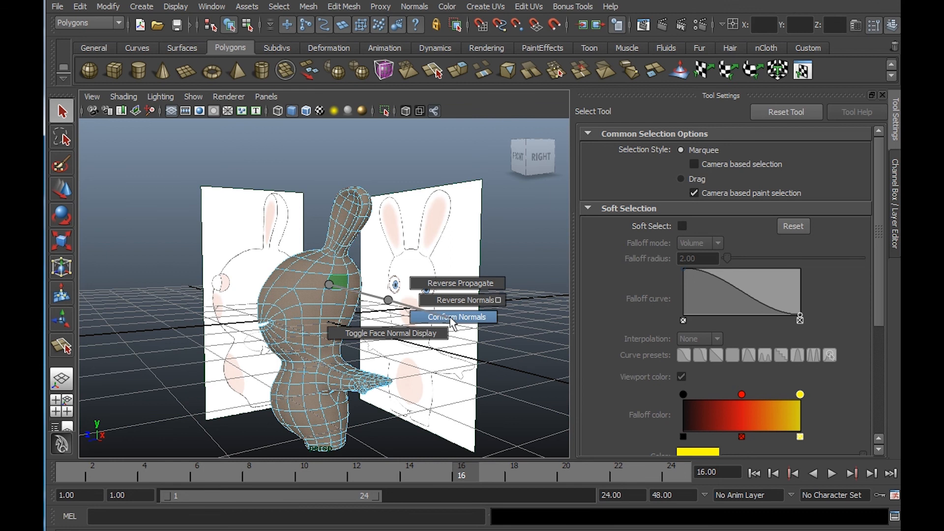
{"action": "right_click_drag", "start_coordinate": [451, 320], "coordinate": [450, 320], "text": "shift"}
{"action": "right_click_drag", "start_coordinate": [325, 273], "coordinate": [346, 263]}
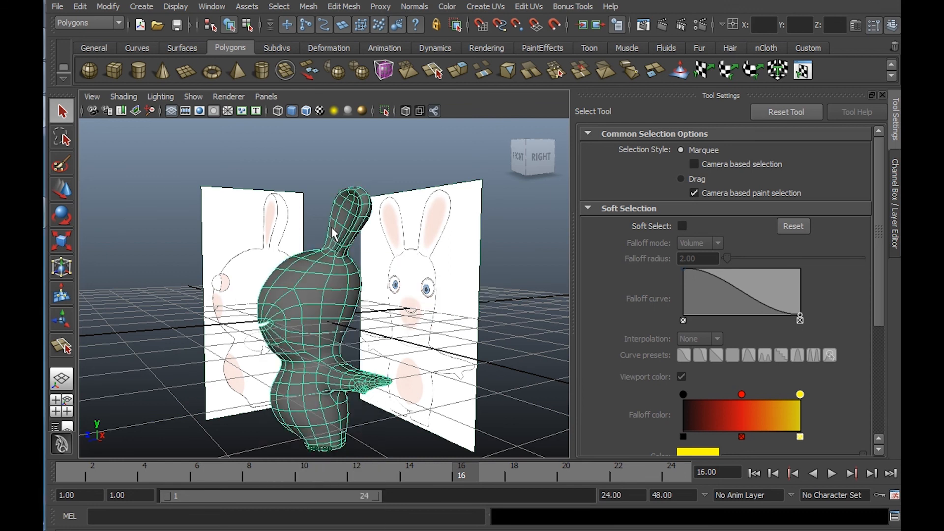
Examine the shading of the rabbit's ear, head and arm from several angles with the mesh deselected
{"action": "left_click_drag", "start_coordinate": [333, 230], "coordinate": [307, 250], "text": "alt"}
{"action": "right_click_drag", "start_coordinate": [307, 250], "coordinate": [215, 259], "text": "alt"}
{"action": "left_click_drag", "start_coordinate": [215, 259], "coordinate": [320, 207], "text": "alt"}
{"action": "left_click_drag", "start_coordinate": [347, 280], "coordinate": [437, 353], "text": "alt"}
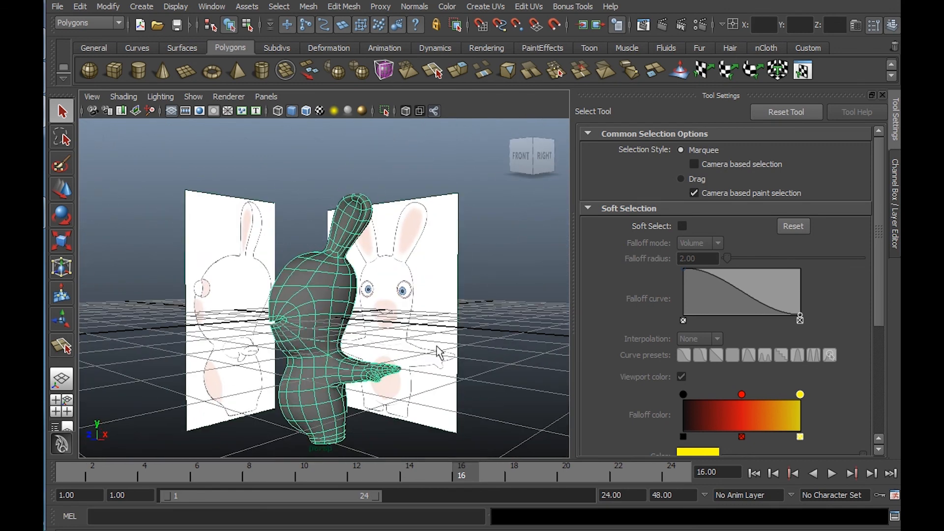
{"action": "left_click_drag", "start_coordinate": [426, 320], "coordinate": [314, 320], "text": "alt"}
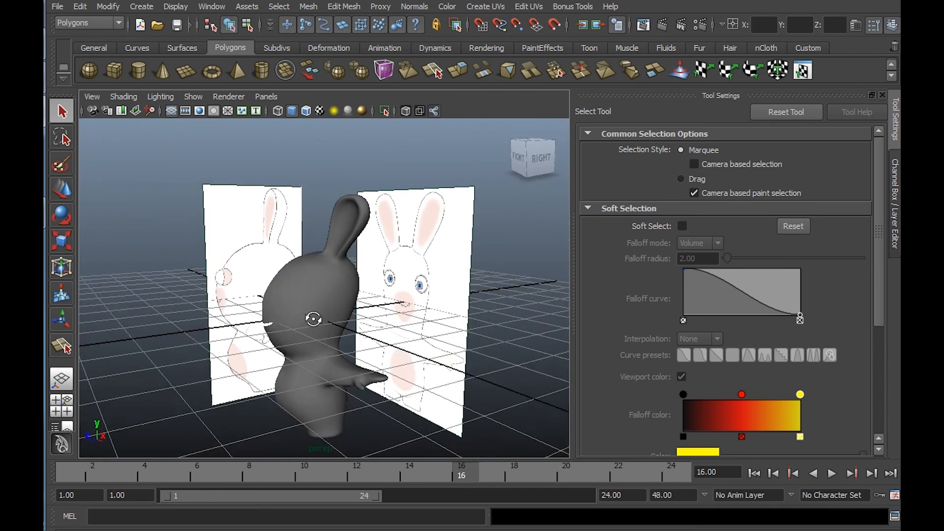
{"action": "left_click_drag", "start_coordinate": [370, 332], "coordinate": [316, 329], "text": "alt"}
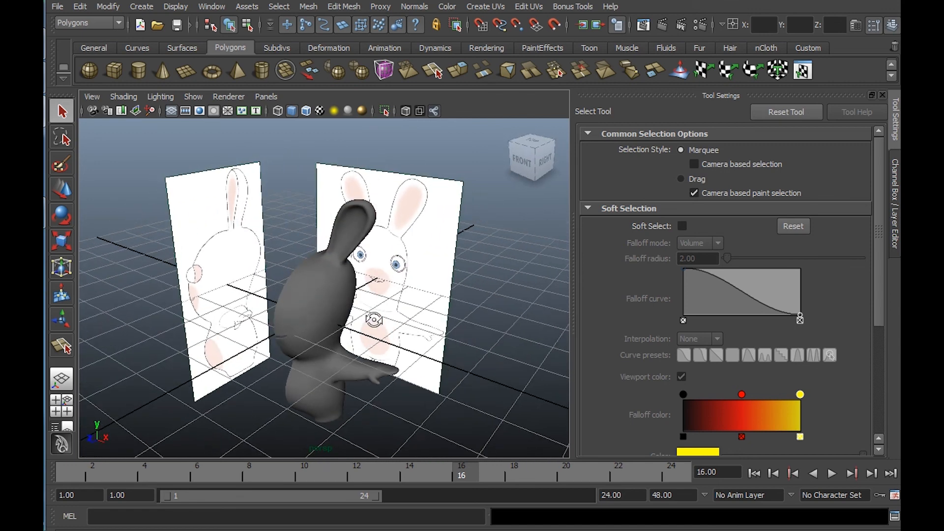
{"action": "left_click_drag", "start_coordinate": [374, 320], "coordinate": [426, 319], "text": "alt"}
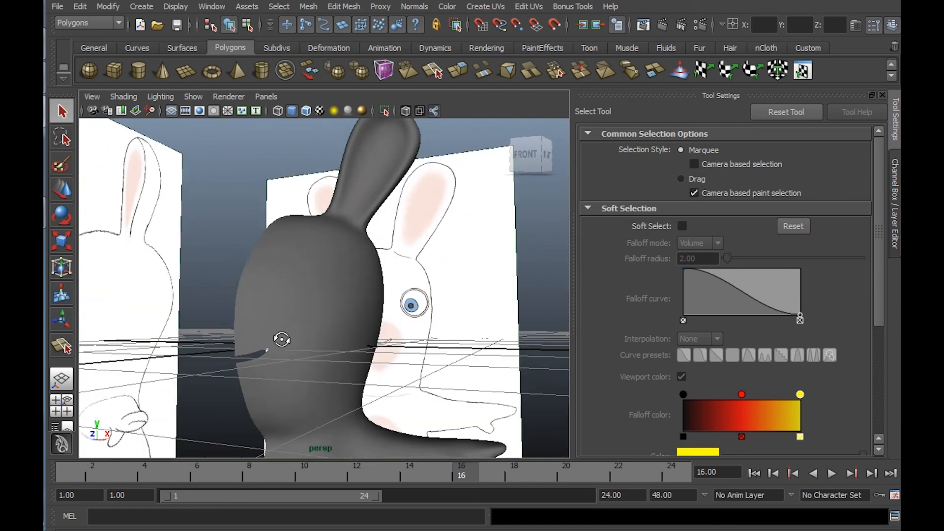